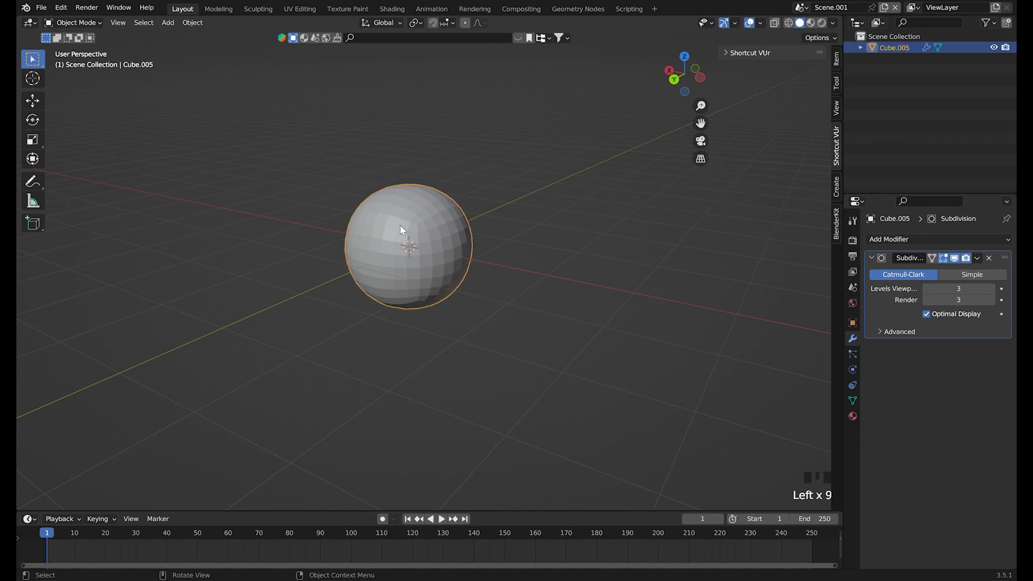
Scale the sphere's whole mesh cage to about 0.44 horizontally, leaving its height out of the scaling.
middle_click_drag(422, 232, 563, 247)
key("s")
key("shift+z")
mouse_move(493, 284)
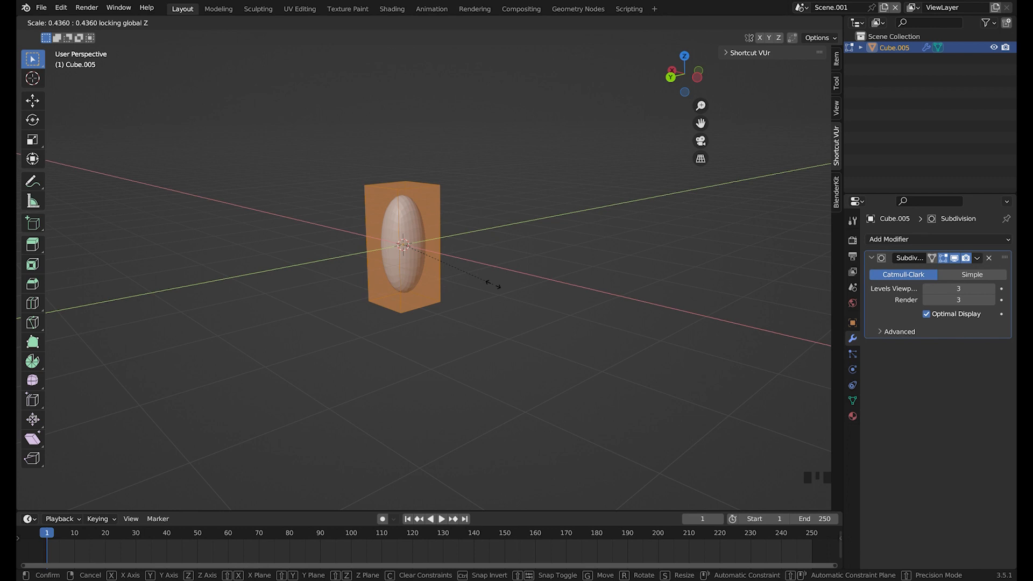
left_click(492, 285)
Add a horizontal loop cut around the elongated mesh.
scroll(441, 288, "up", 3)
middle_click_drag(330, 269, 21, 308, "shift")
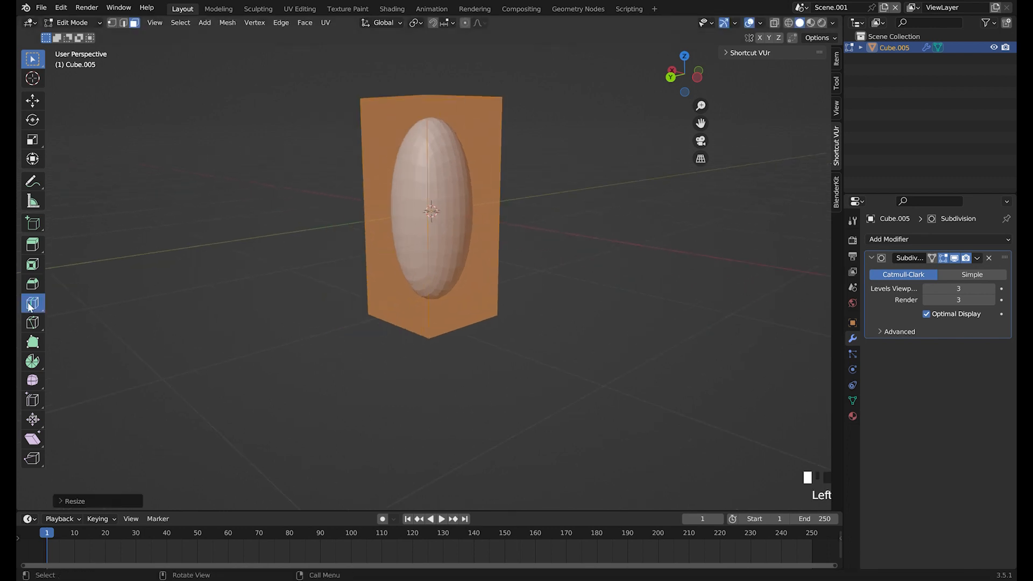
mouse_move(405, 244)
left_mouse_down()
mouse_move(407, 231)
mouse_move(404, 344)
mouse_move(419, 215)
mouse_move(423, 248)
mouse_move(423, 237)
left_mouse_up()
middle_click_drag(423, 236, 432, 125)
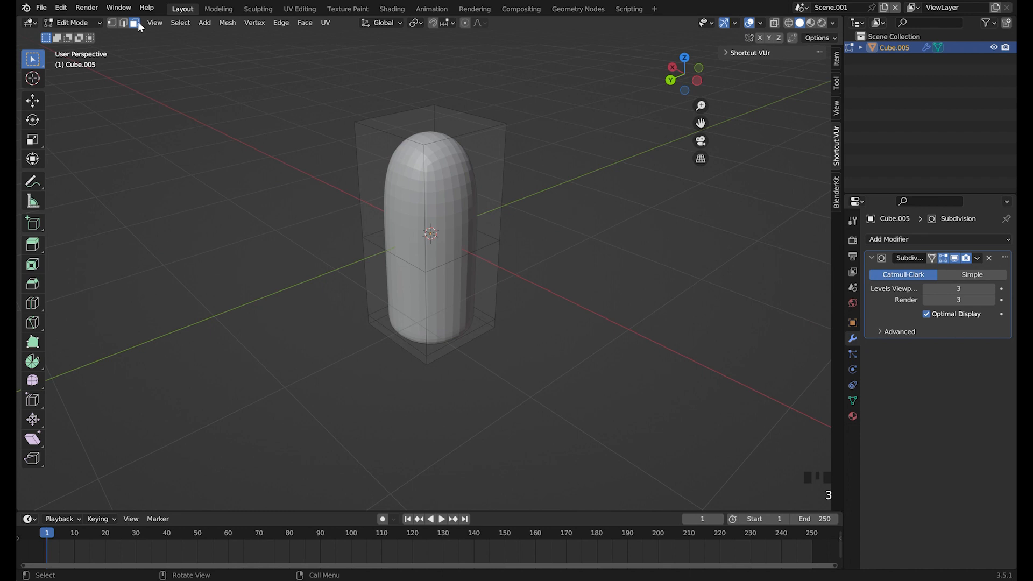
Select the body's top and bottom faces and scale them to about 0.58 horizontally, excluding the Z axis.
left_click(437, 128)
middle_click_drag(437, 128, 463, 278)
left_click(436, 253, "shift")
key("s")
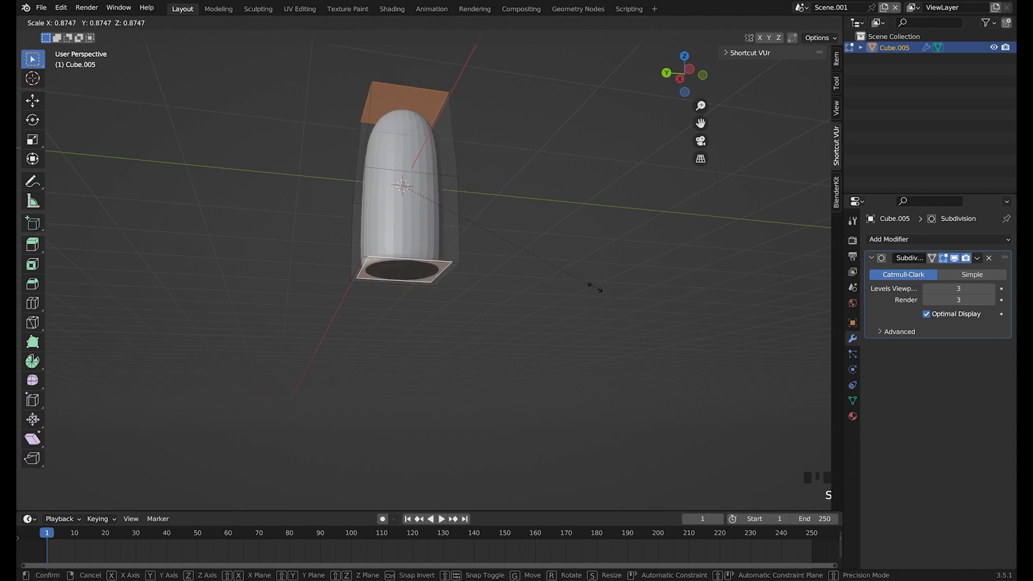
key("shift+z")
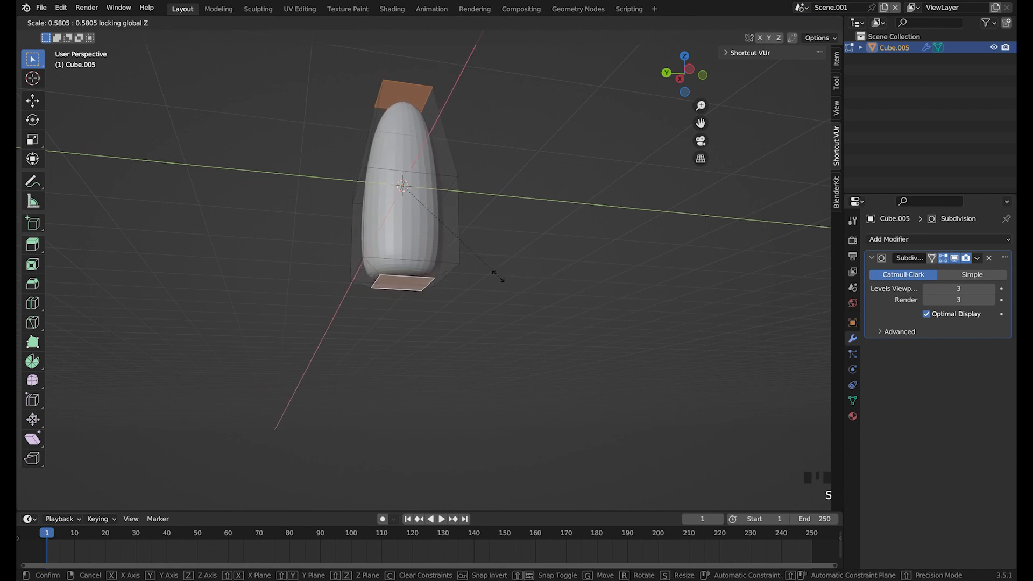
left_click(495, 276)
Move the body's bottom face along the Z axis to adjust the base.
middle_click_drag(494, 276, 485, 229)
left_click(399, 289)
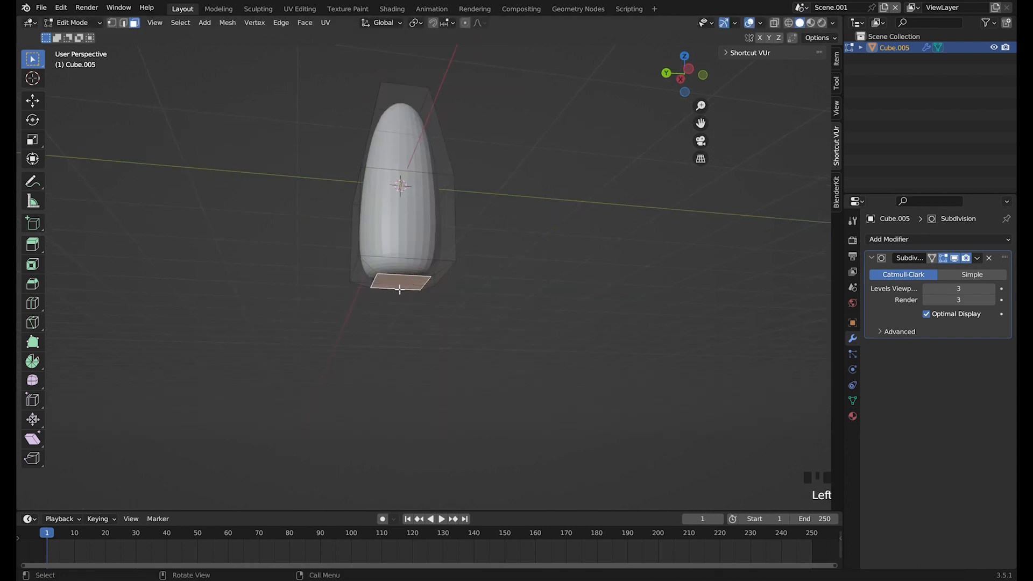
key("g")
key("z")
left_click(441, 293)
Move the body's top face along the Z axis to adjust the rounded nose.
middle_click_drag(441, 292, 450, 251, "shift")
left_click(437, 219)
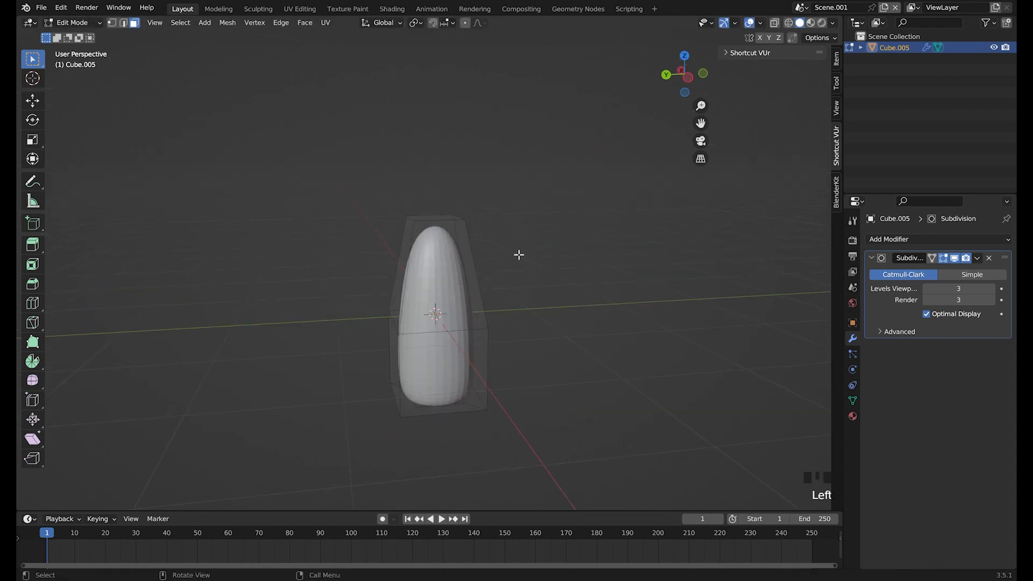
key("g")
key("z")
left_click(495, 265)
Select the edge loop around the body's middle and scale it up so the body bulges slightly.
middle_click_drag(496, 265, 460, 309, "shift")
key("2")
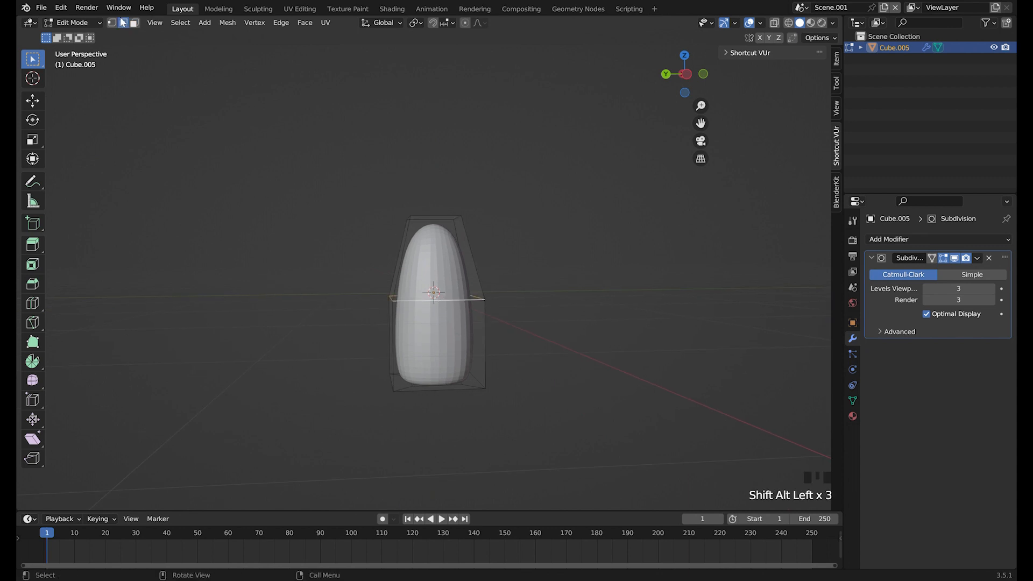
scroll(535, 337, "up", 2)
key("s")
left_click(580, 340)
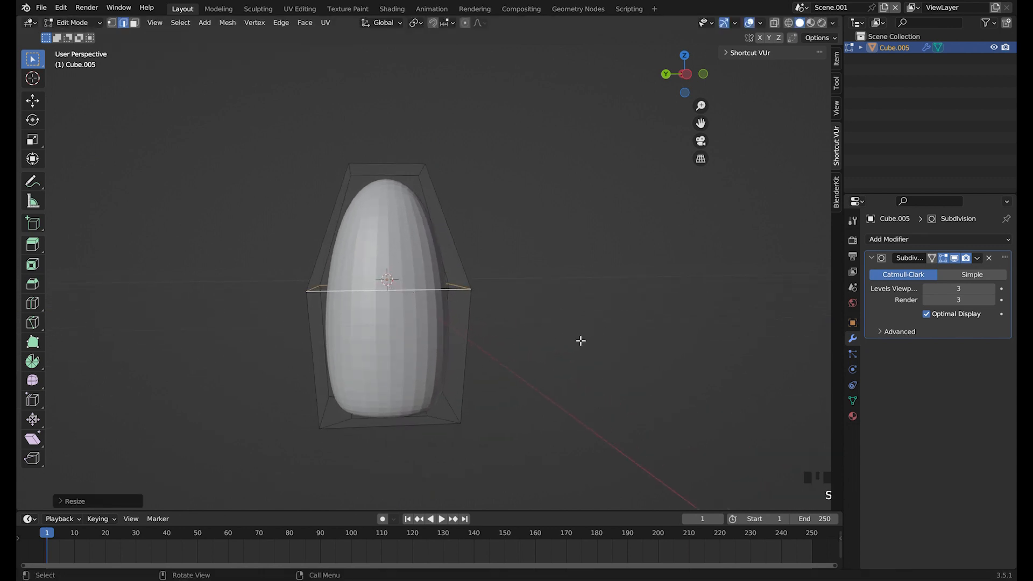
Return to Object Mode and shade the body smooth.
key("Tab")
right_click(403, 256)
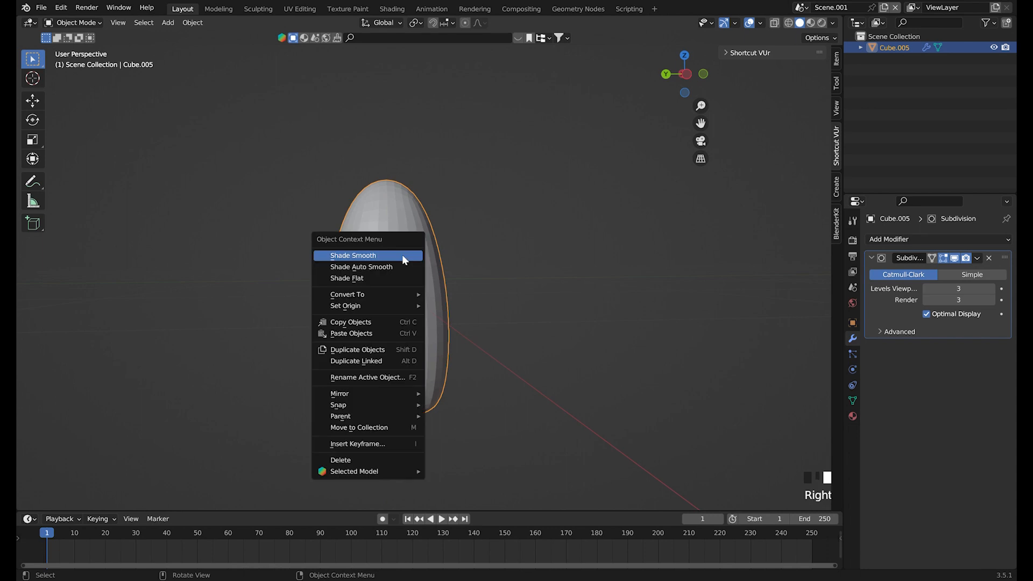
left_click(404, 256)
scroll(415, 295, "down", 2)
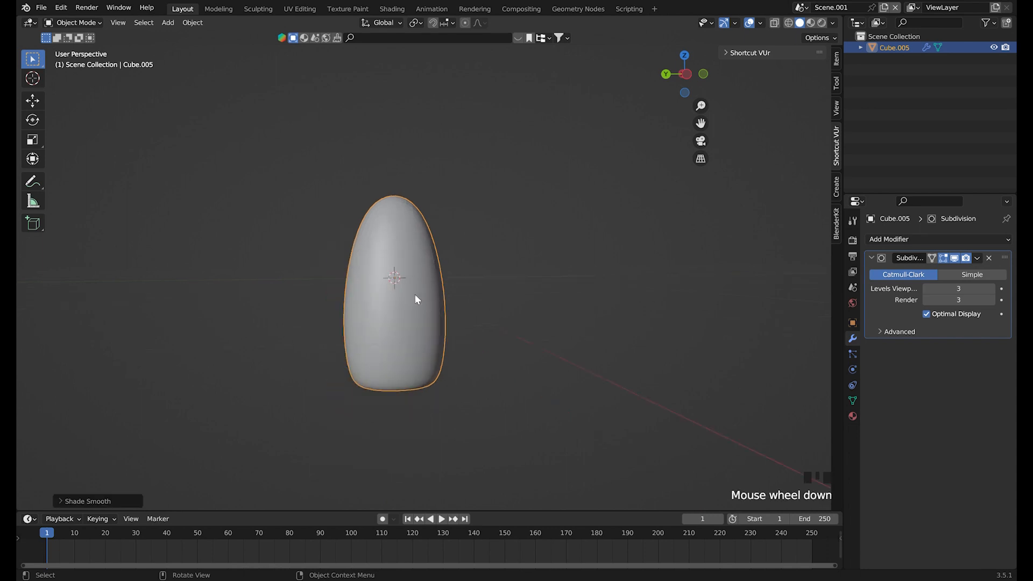
Add a second cube to the scene and scale it down to a small block.
middle_click_drag(415, 296, 389, 313)
scroll(392, 316, "up", 1)
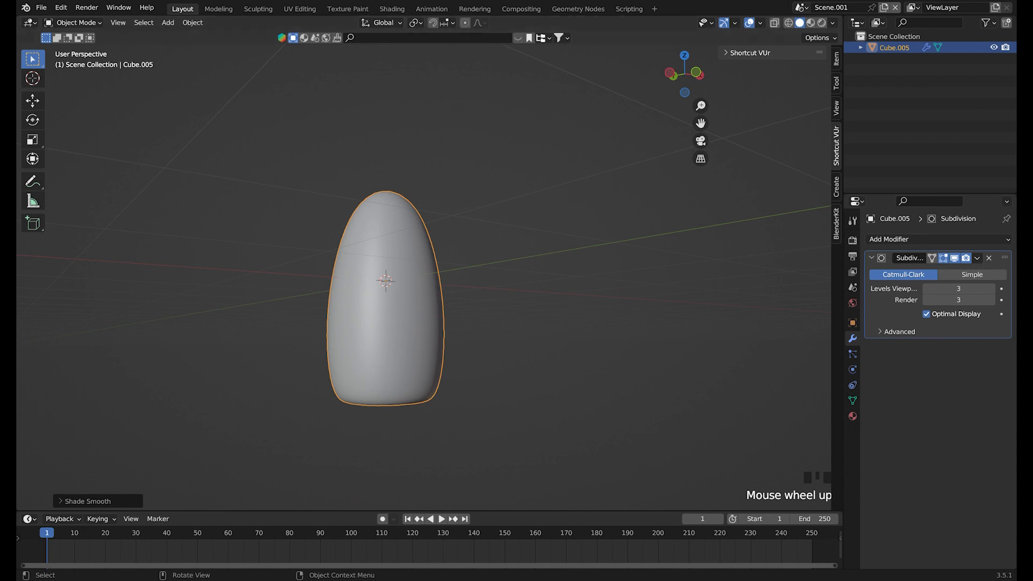
left_click(169, 23)
mouse_move(181, 36)
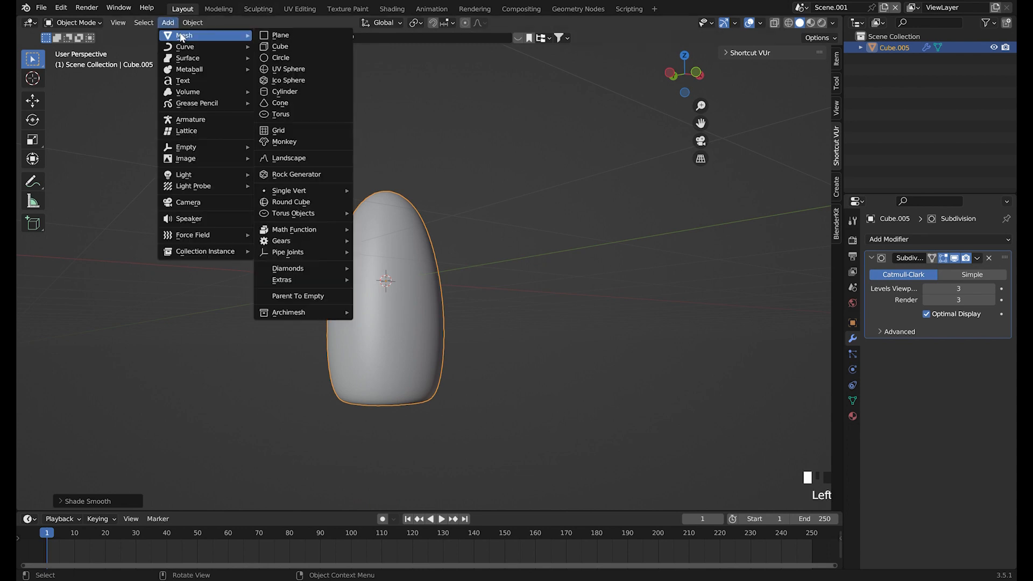
left_click(326, 47)
scroll(496, 306, "down", 5)
middle_click_drag(496, 306, 661, 336)
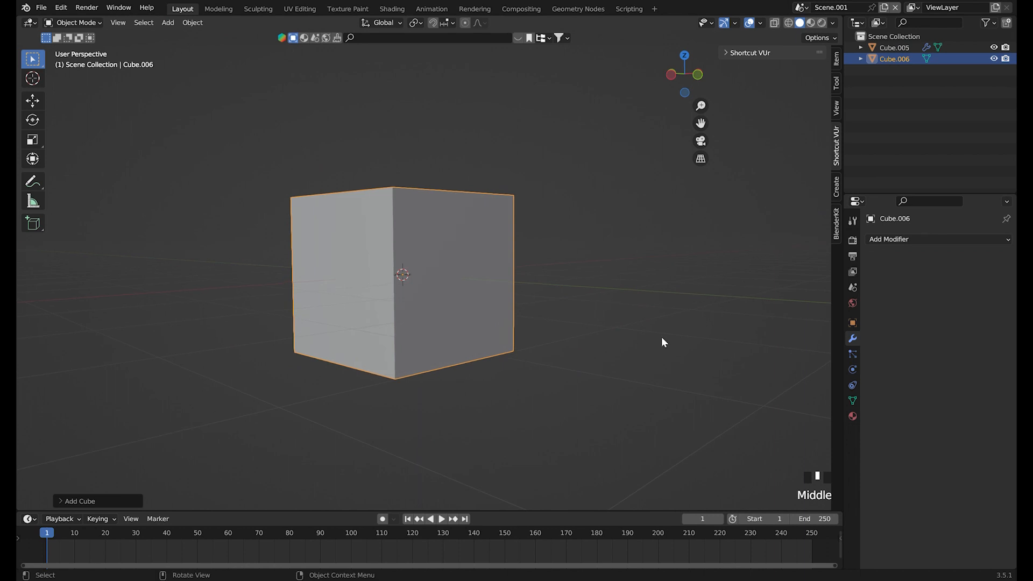
key("s")
left_click(469, 294)
Move the small cube along the Y axis so it sits beside the body.
key("g")
key("y")
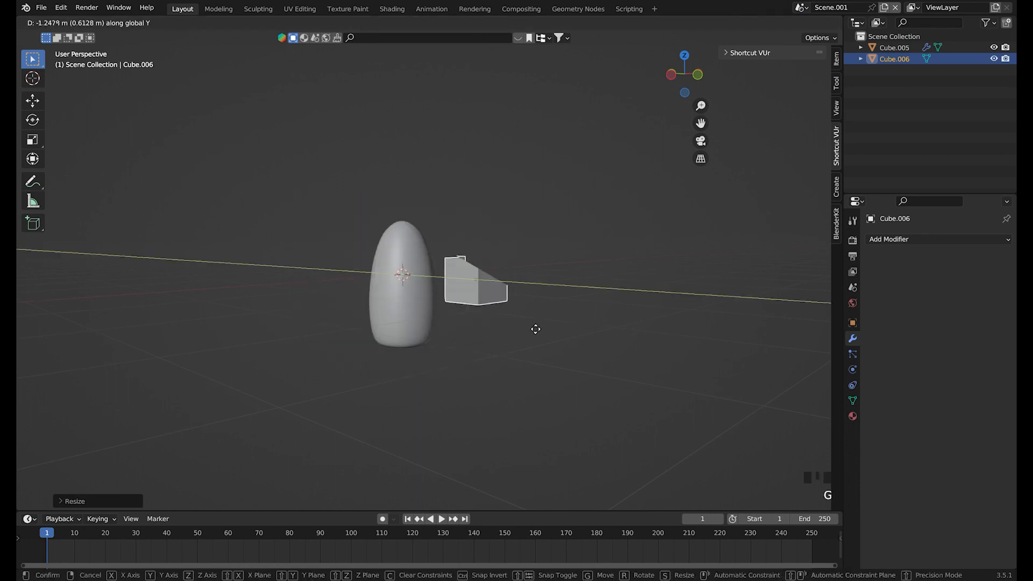
left_click(533, 320)
Narrow the small cube along the X axis and scale it down evenly.
middle_click_drag(533, 320, 667, 295)
key("s")
key("x")
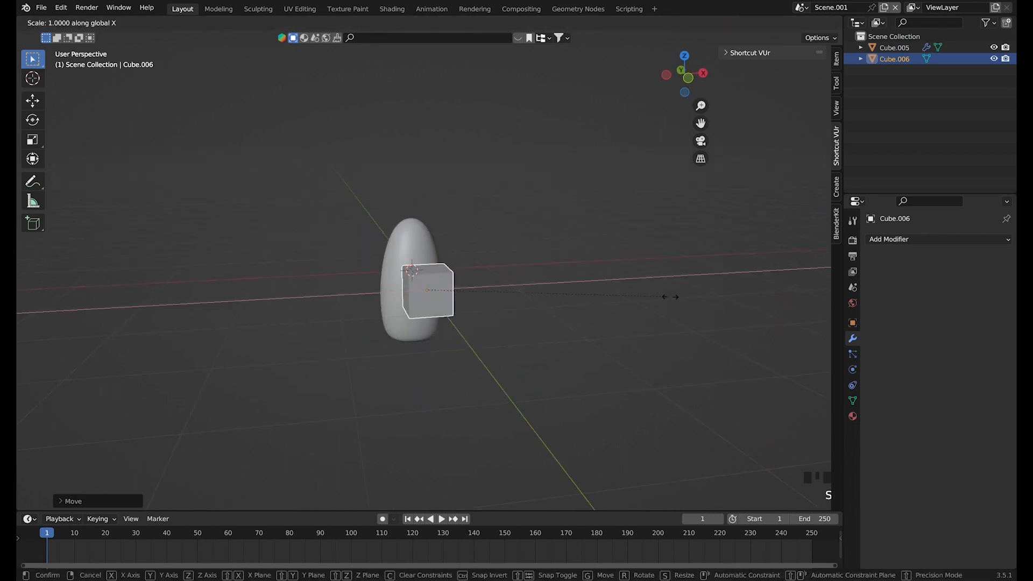
left_click(519, 295)
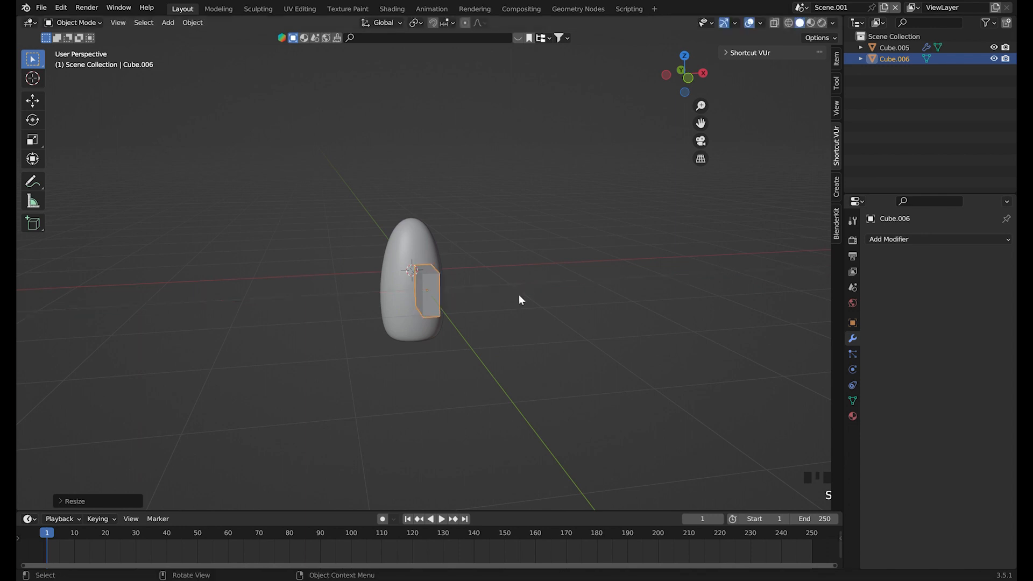
middle_click_drag(519, 295, 492, 267)
key("s")
left_click(601, 287)
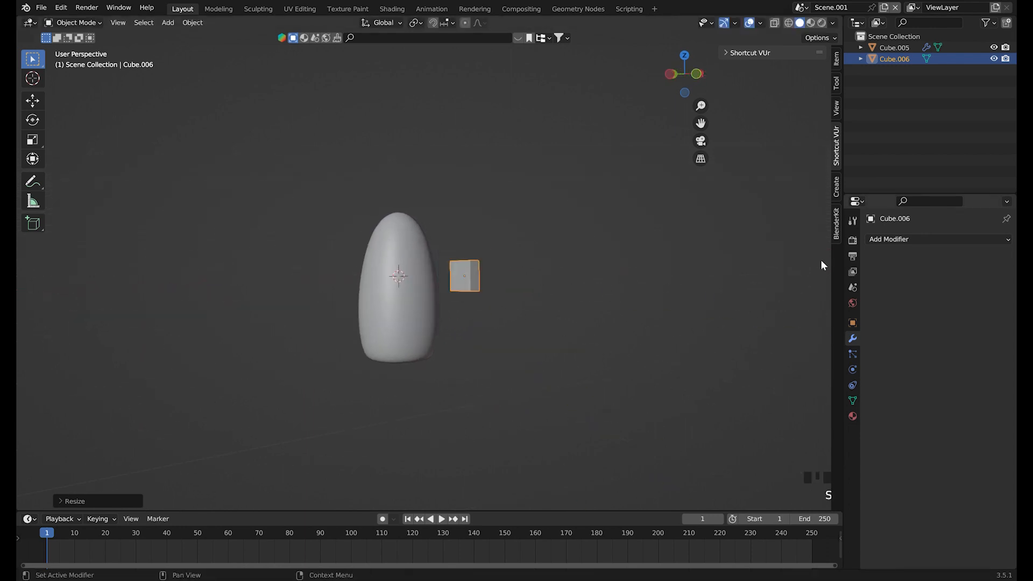
Add a Subdivision Surface modifier to the small cube with both viewport and render levels set to 3.
left_click(888, 240)
left_click(820, 445)
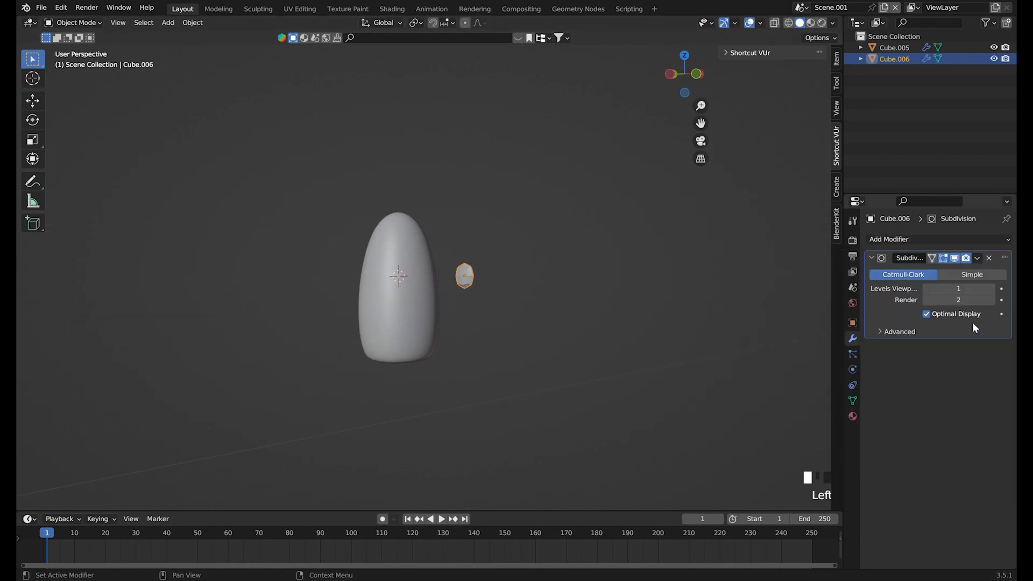
left_click(992, 289)
left_click(990, 299)
left_click(990, 299)
Enter Edit Mode on the small cube and extrude its bottom face downward.
scroll(326, 285, "up", 1)
middle_click_drag(326, 291, 371, 300, "shift")
key("Tab")
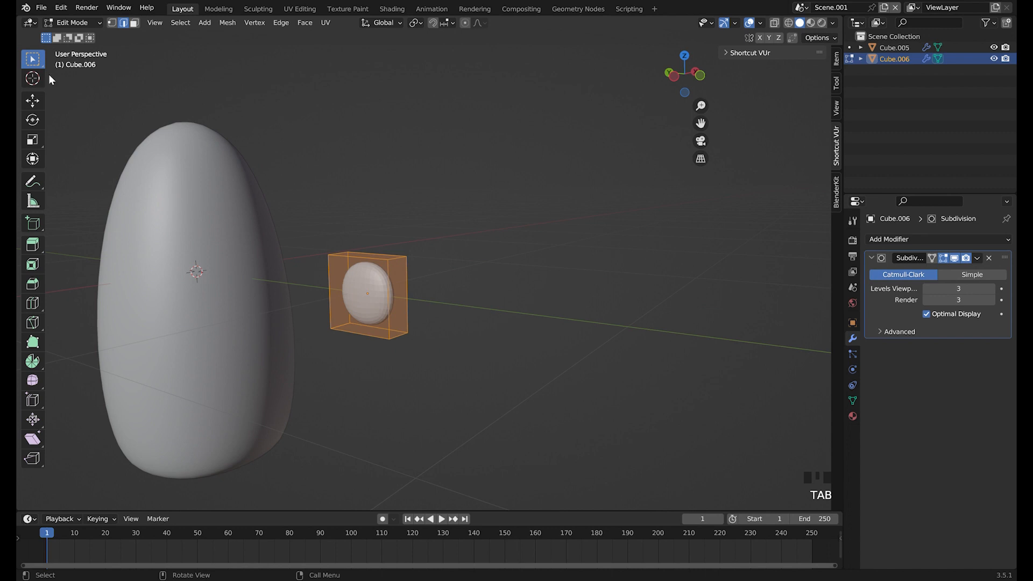
left_click(134, 24)
middle_click_drag(457, 422, 450, 348)
left_click(358, 194)
middle_click_drag(358, 196, 400, 275)
key("e")
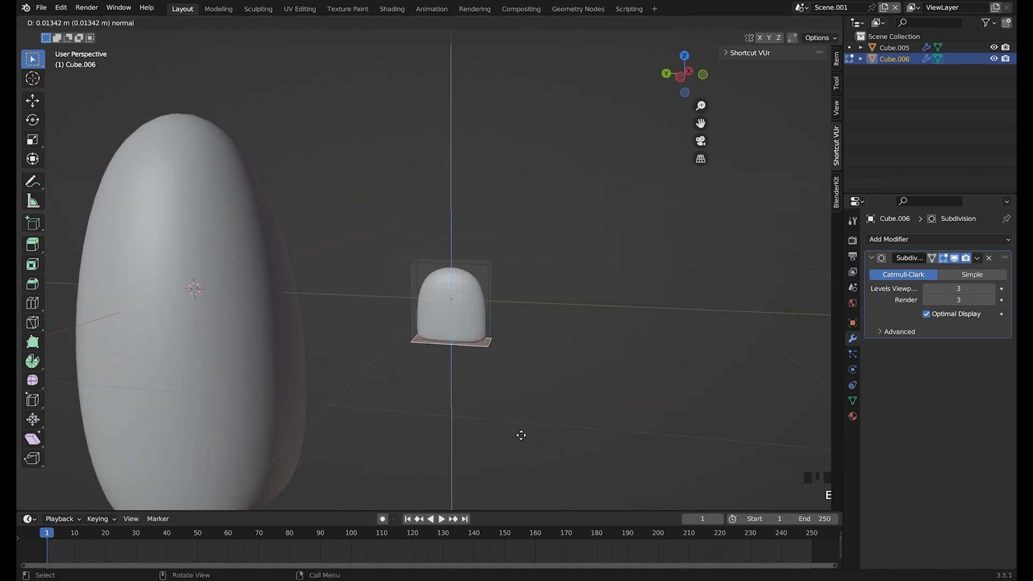
left_click(521, 482)
Extrude the small piece's upper side face about 0.13 m toward the body.
middle_click_drag(522, 482, 545, 336)
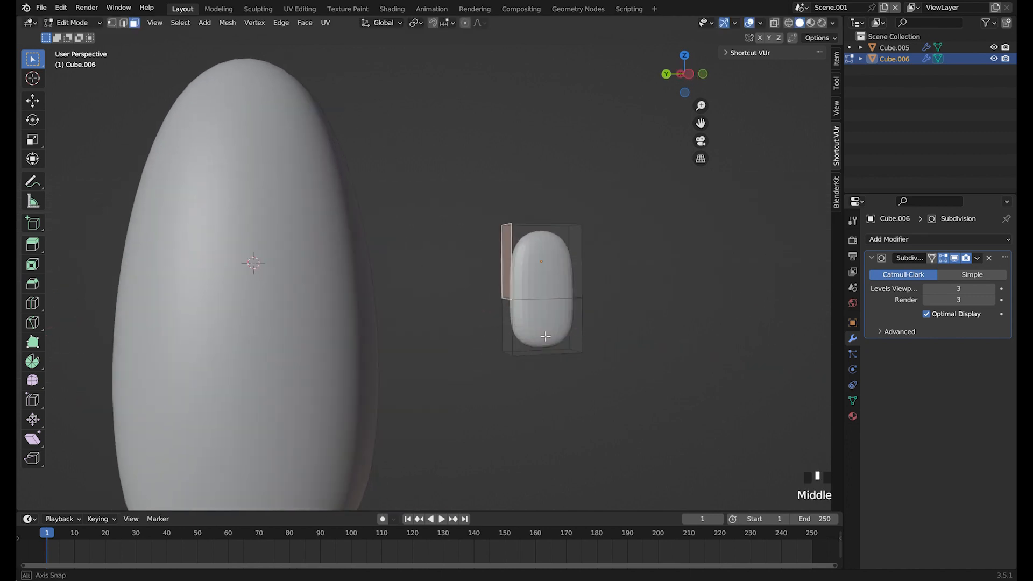
key("e")
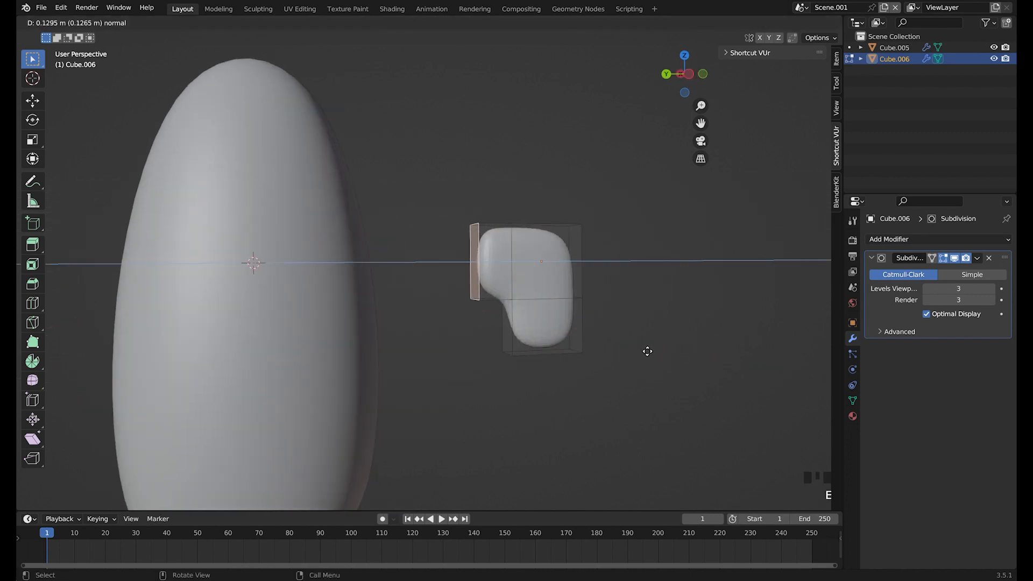
left_click(642, 350)
Shrink the small piece's bottom face and lower it along the Z axis to form a tapered tip.
middle_click_drag(641, 350, 477, 301)
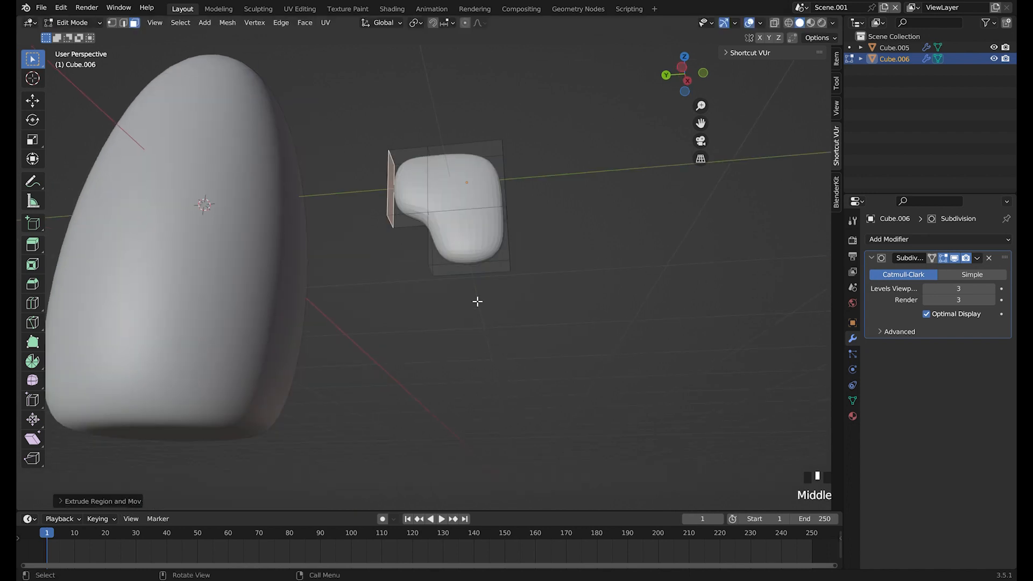
left_click(466, 272)
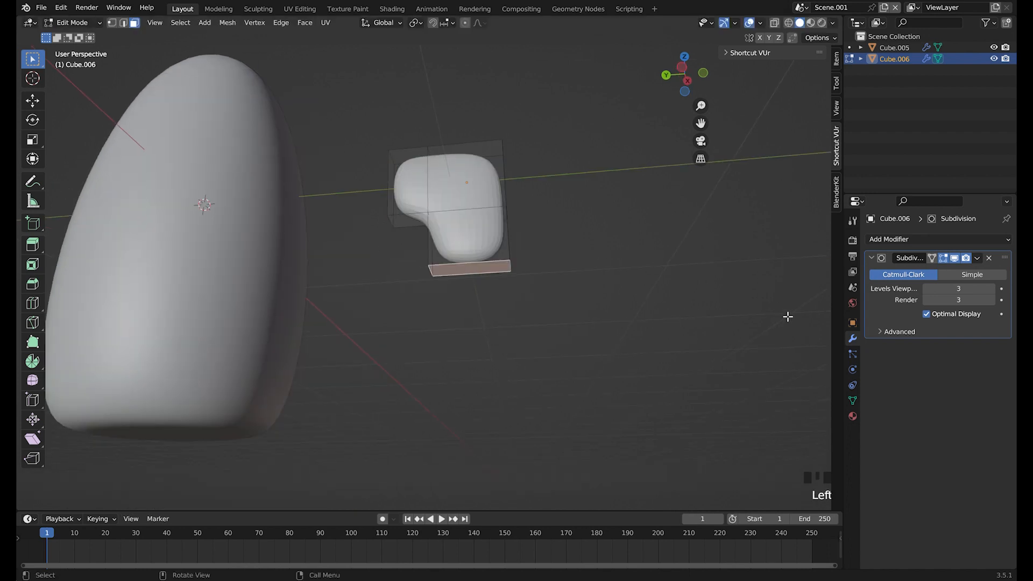
key("s")
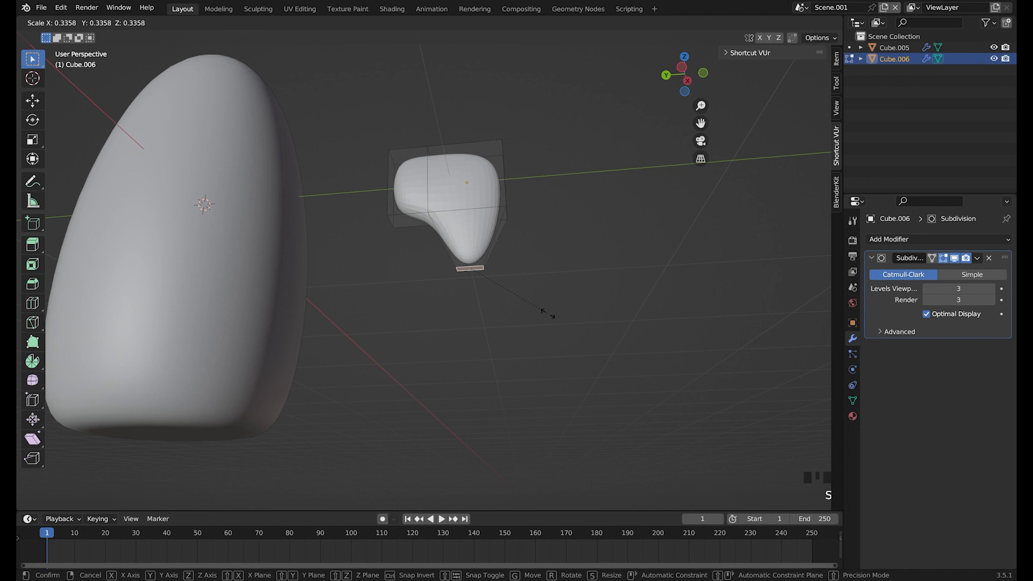
left_click(571, 307)
key("g")
key("z")
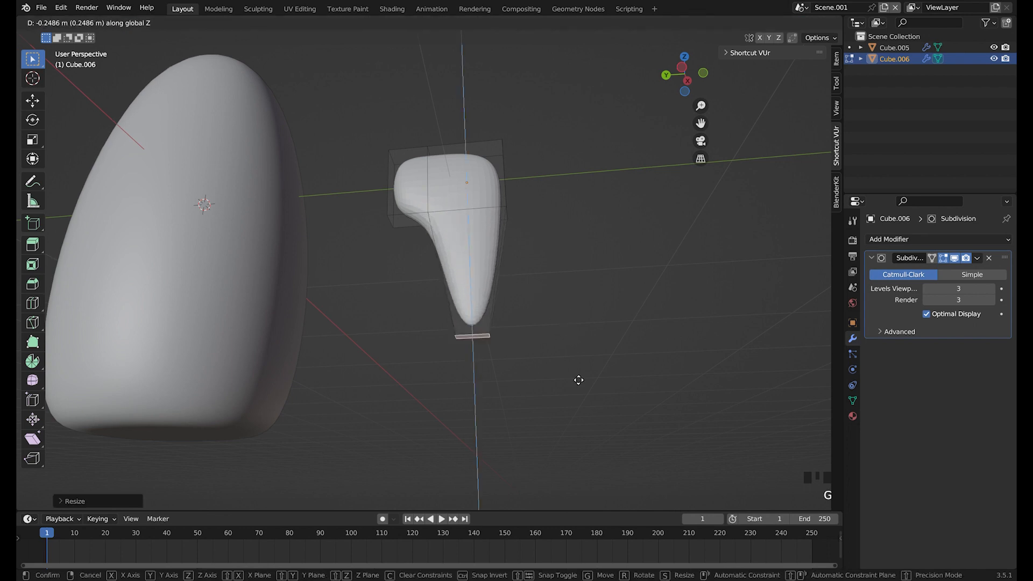
left_click(585, 367)
Move the fin's upper outer edge inward and down, locking the X axis, to soften the corner.
middle_click_drag(547, 323, 461, 341)
key("2")
middle_click_drag(400, 291, 481, 348)
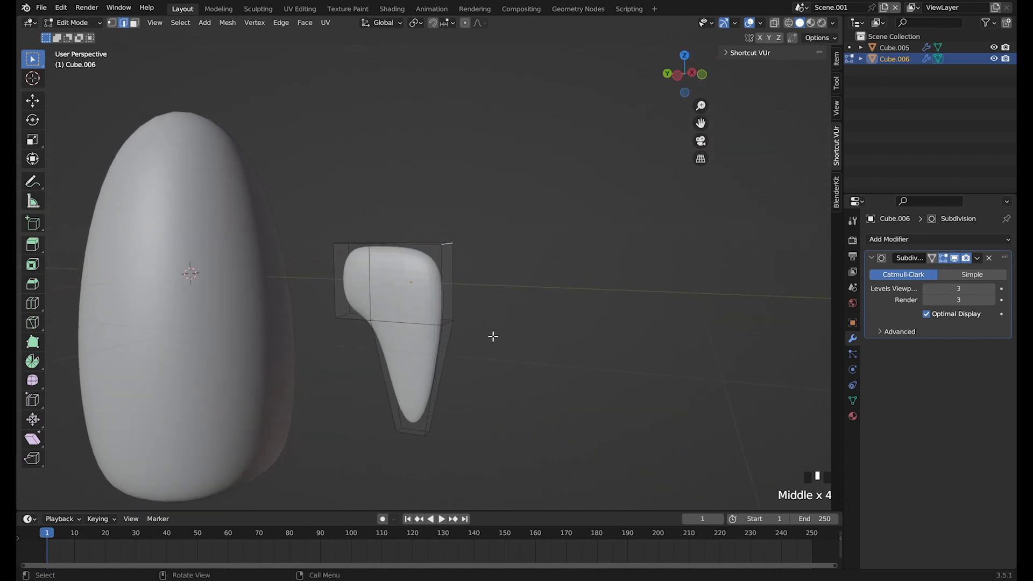
key("g")
key("shift+x")
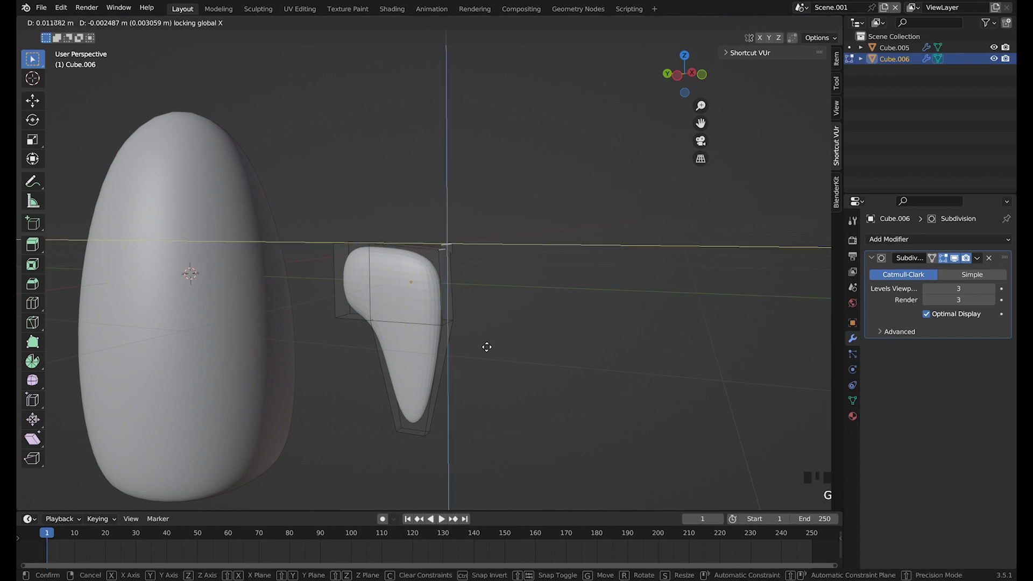
left_click(471, 376)
Reposition the outer edge at the fin's bend, keeping the X axis locked.
middle_click_drag(472, 376, 524, 369)
left_click(513, 285)
key("g")
key("shift+x")
left_click(545, 397)
Adjust the fin's upper edges along the Y and Z axes to round the bend toward the body.
key("shift+space")
key("c")
left_click_drag(529, 242, 436, 216)
middle_click_drag(435, 216, 489, 311)
key("3")
left_click(445, 220, "alt+shift")
key("g")
key("y")
key("g")
key("z")
left_click(546, 265)
middle_click_drag(547, 265, 527, 315)
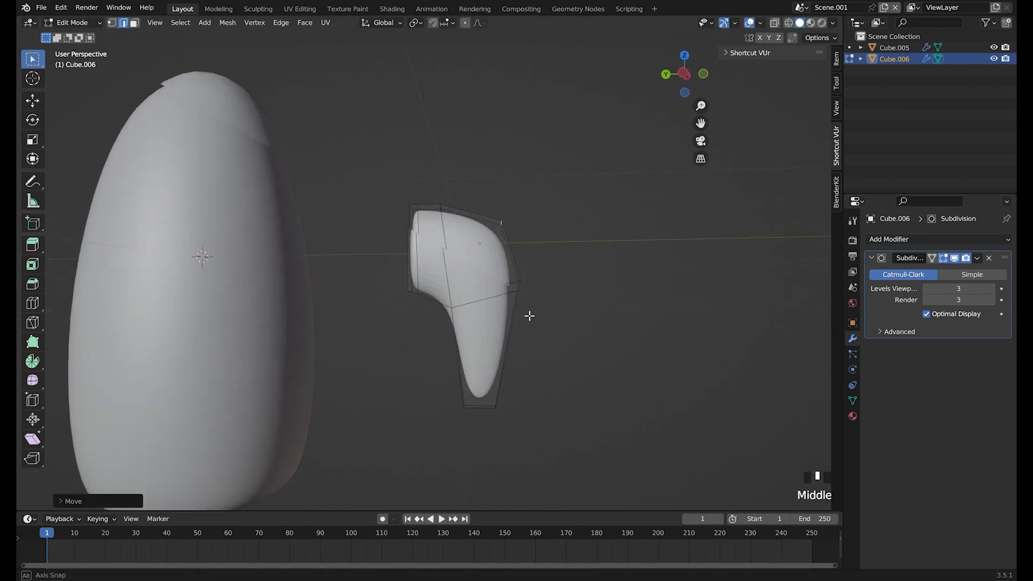
Return to Object Mode and shade the fin smooth.
key("Tab")
right_click(451, 267)
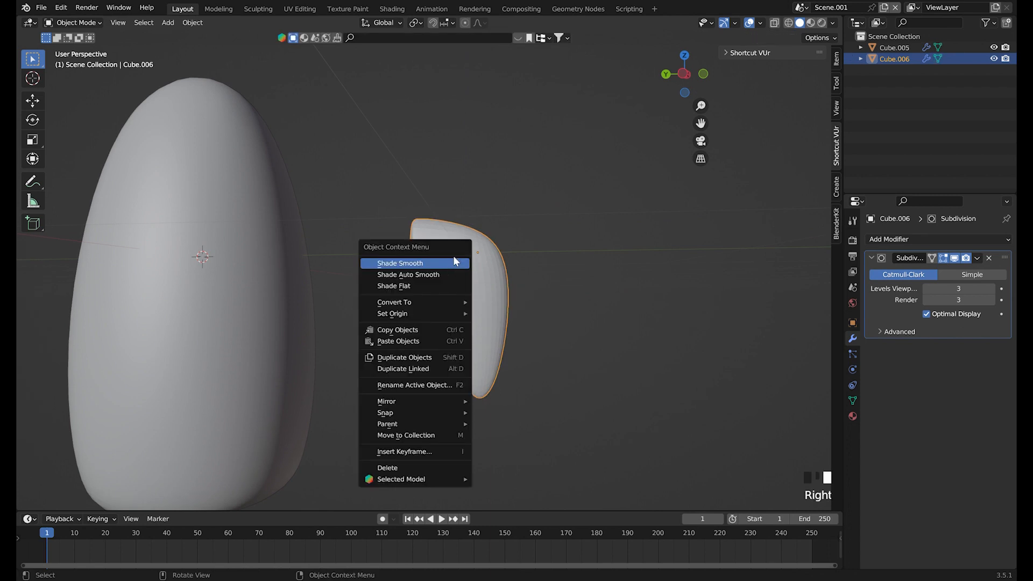
right_click(444, 266)
left_click(447, 263)
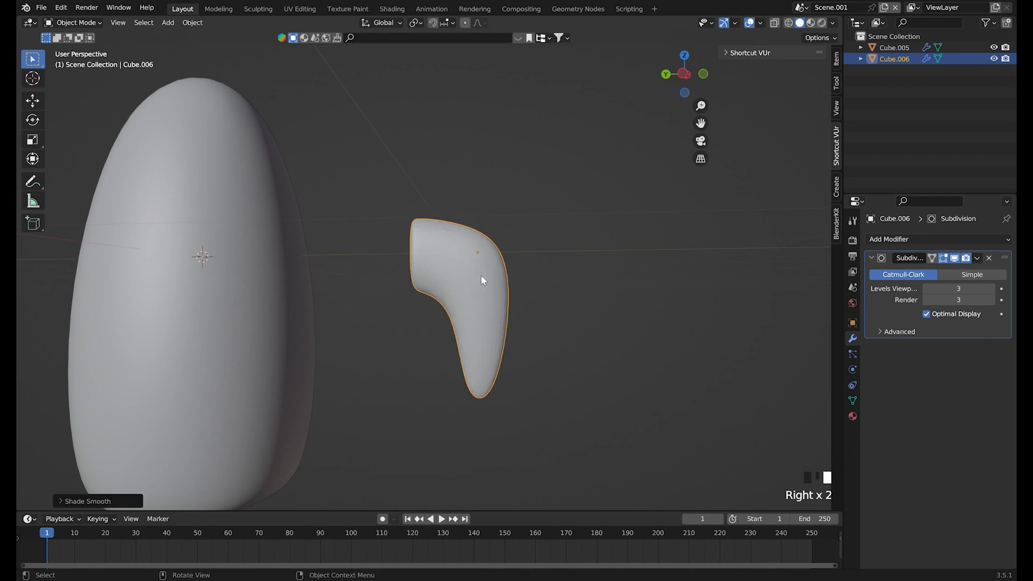
Move the fin along the Y axis until its inner end meets the body.
scroll(481, 280, "down", 2)
middle_click_drag(492, 302, 487, 350)
key("g")
key("y")
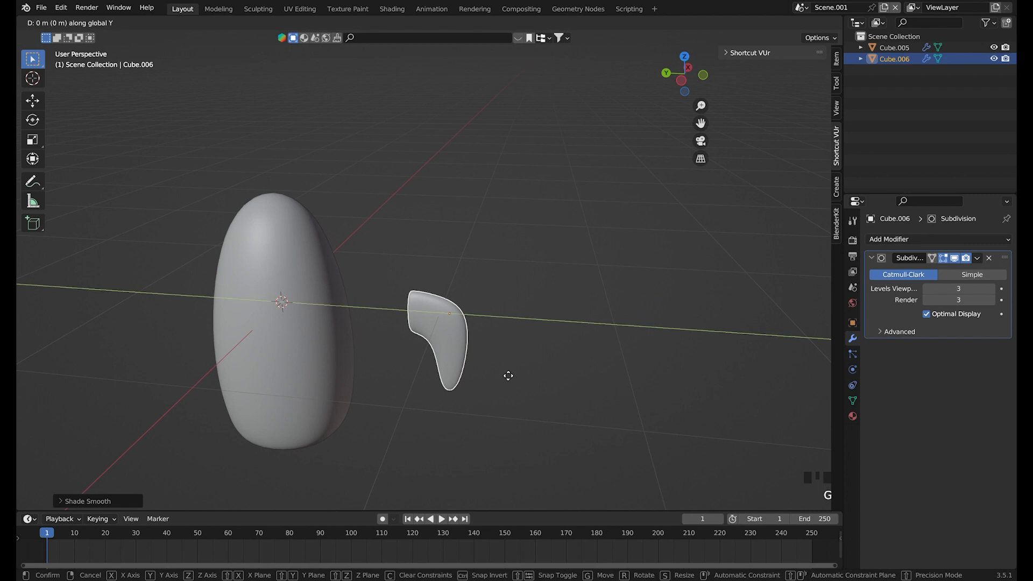
left_click(422, 366)
Lower the fin along the Z axis to the body's base and fine-tune its height there.
middle_click_drag(422, 366, 440, 373)
key("g")
key("z")
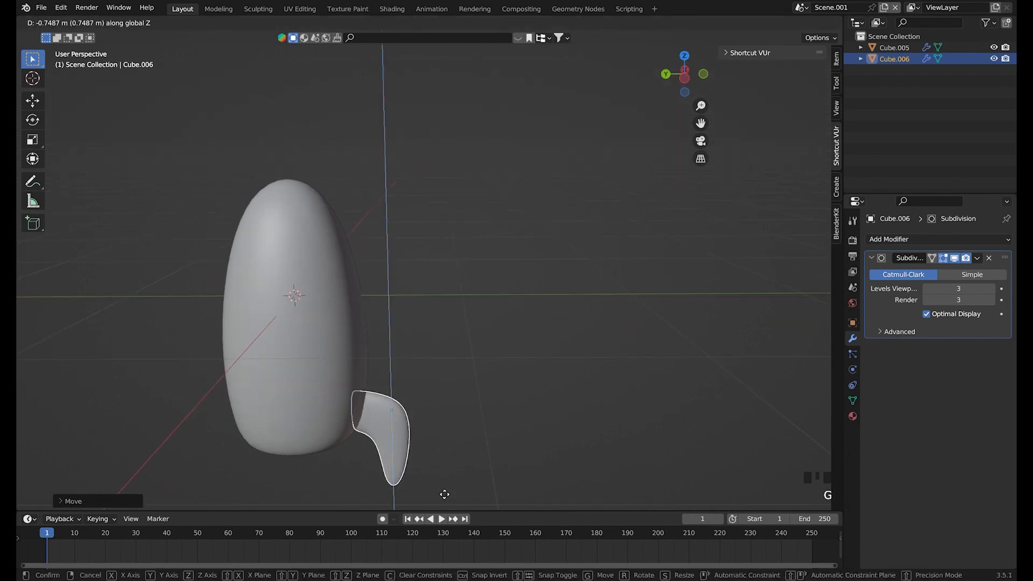
left_click(437, 484)
middle_click_drag(430, 473, 434, 325, "shift")
left_click(343, 270)
left_click(433, 324)
key("g")
key("z")
left_click(443, 317)
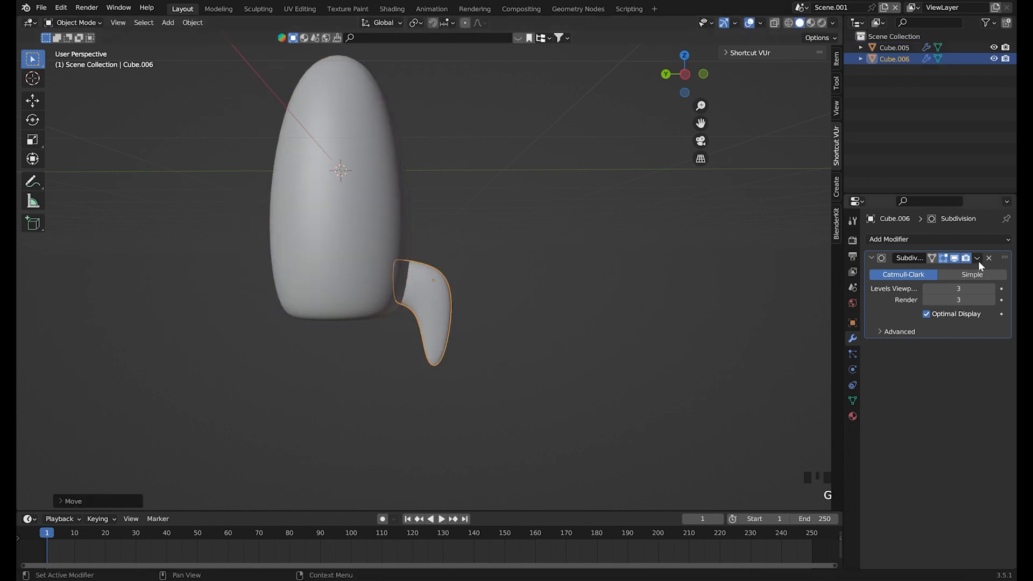
Add a Mirror modifier to the fin with the rocket body as the mirror object.
left_click(940, 240)
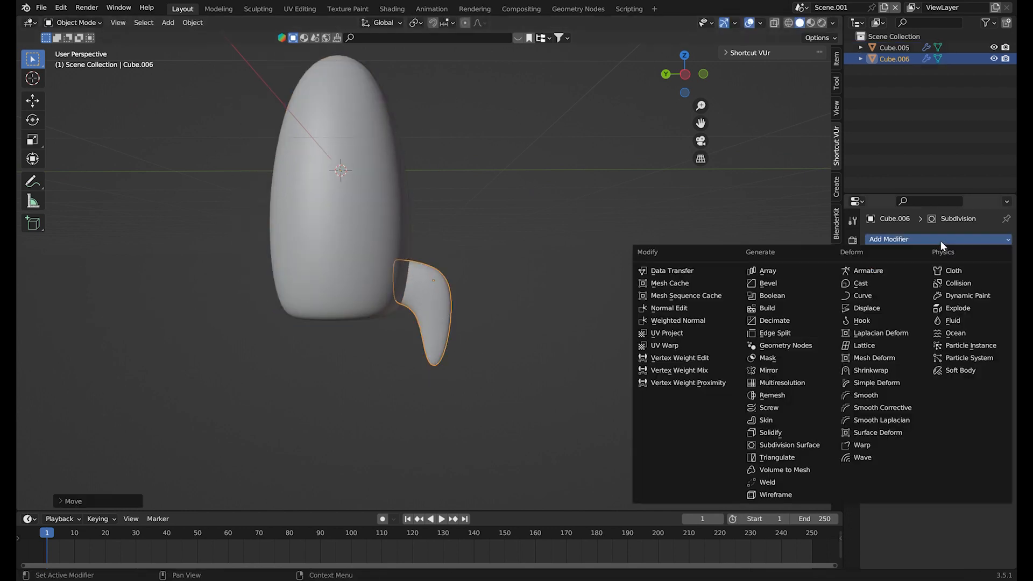
left_click(795, 371)
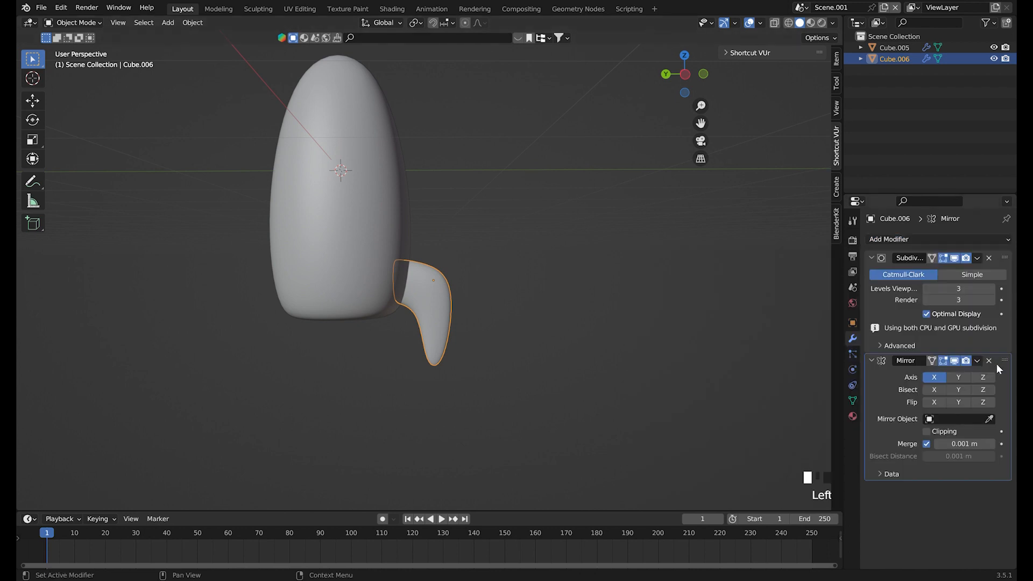
left_click(989, 419)
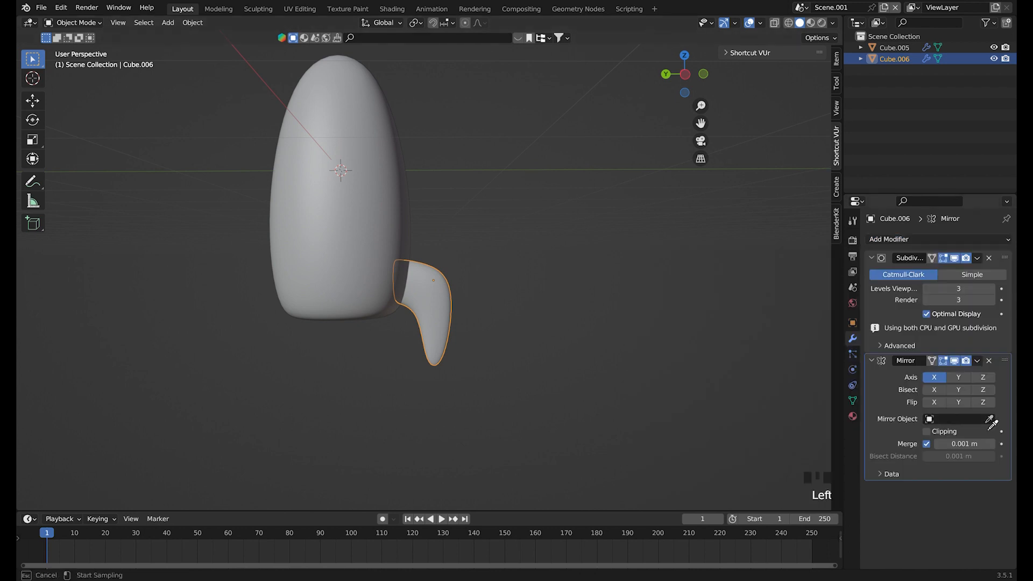
left_click(364, 221)
middle_click_drag(405, 208, 433, 223)
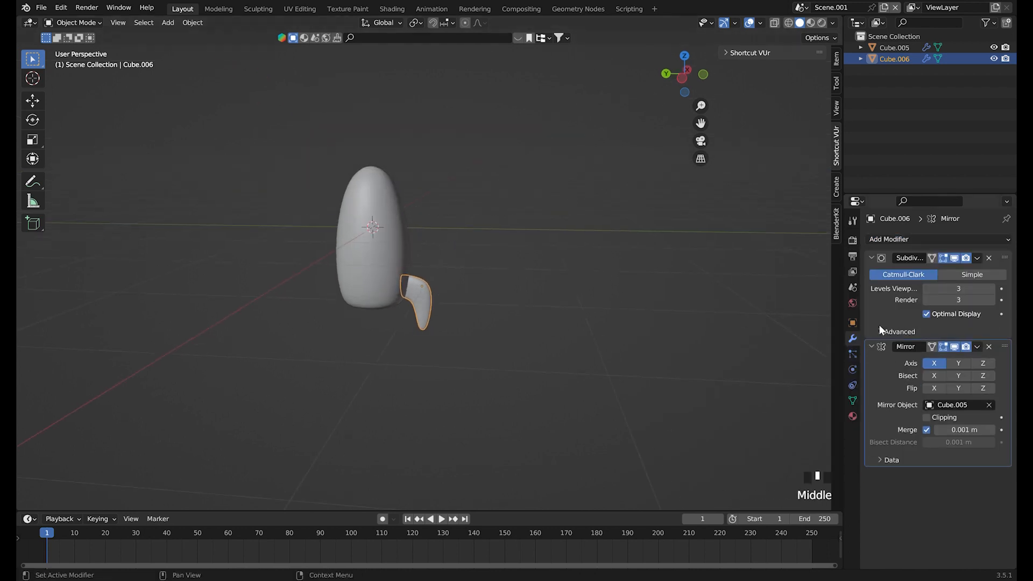
Mirror the fin across the Y axis instead of X and apply the Mirror modifier.
left_click(950, 361)
left_click(941, 362)
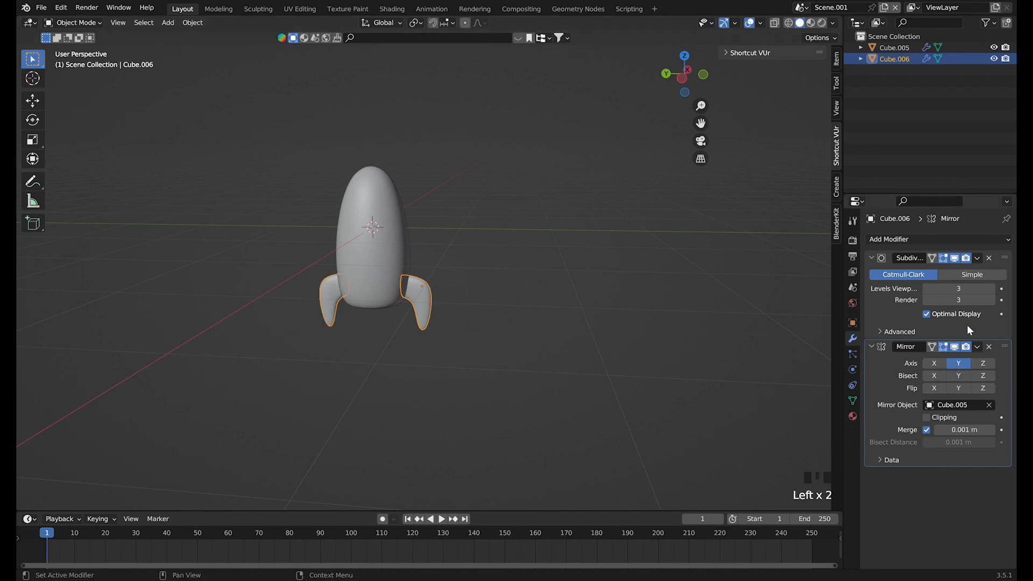
left_click(976, 347)
left_click(953, 357)
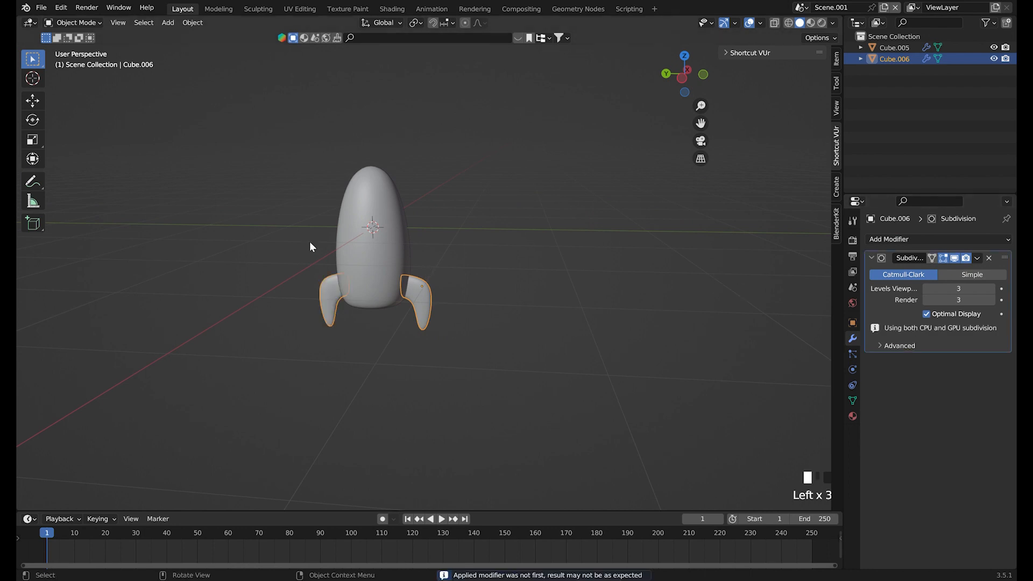
Set the origin of the mirrored fin pair to the 3D cursor at the body's center.
scroll(306, 239, "up", 4)
middle_click_drag(305, 237, 410, 247, "shift")
scroll(489, 321, "down", 1)
middle_click_drag(489, 321, 435, 304)
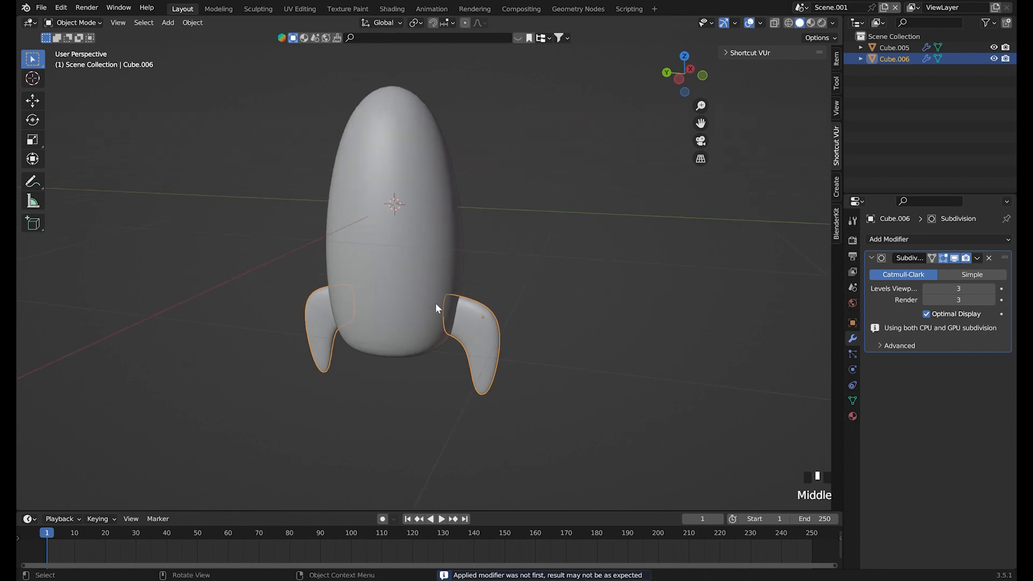
left_click(388, 191)
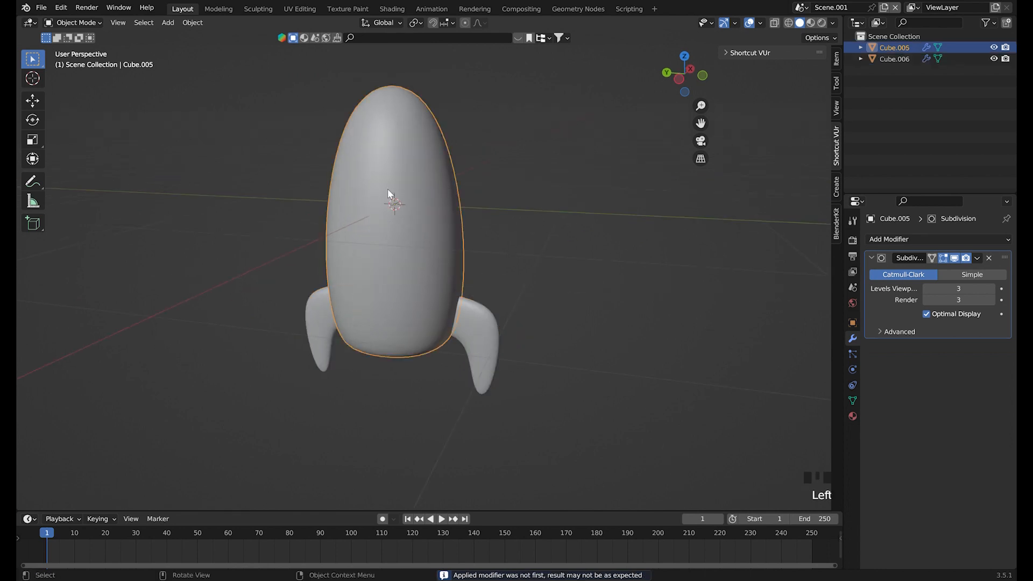
left_click(471, 328)
middle_click_drag(486, 341, 521, 360)
left_click(193, 22)
mouse_move(212, 46)
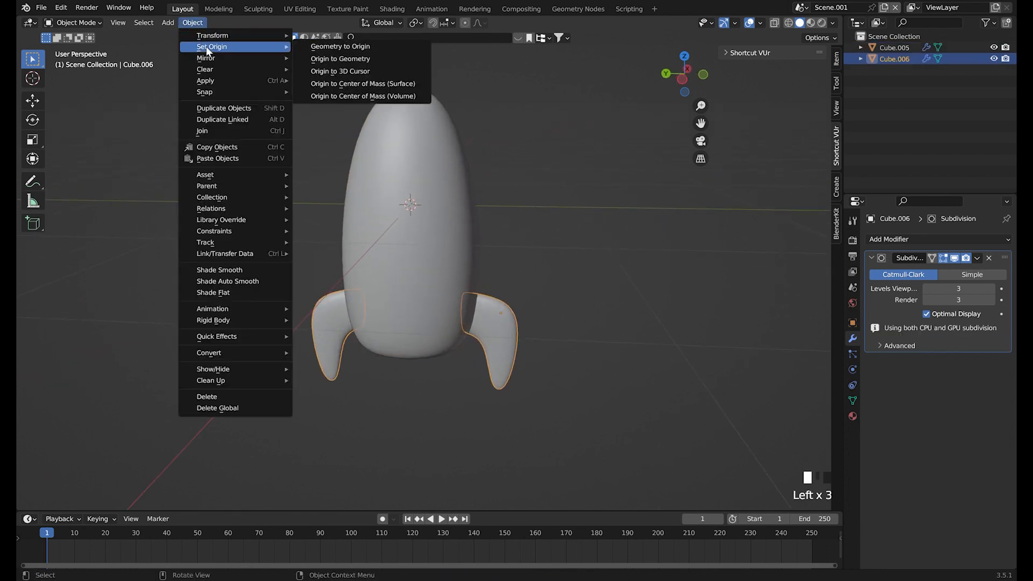
left_click(400, 72)
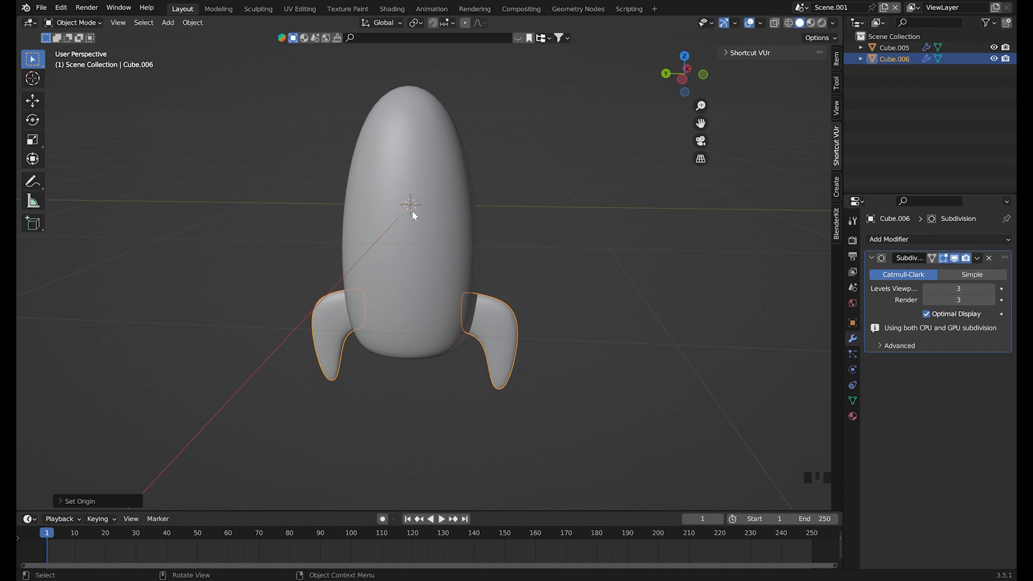
Duplicate the fin pair in place twice and rotate the last copy 90° about the Z axis.
left_click(513, 330)
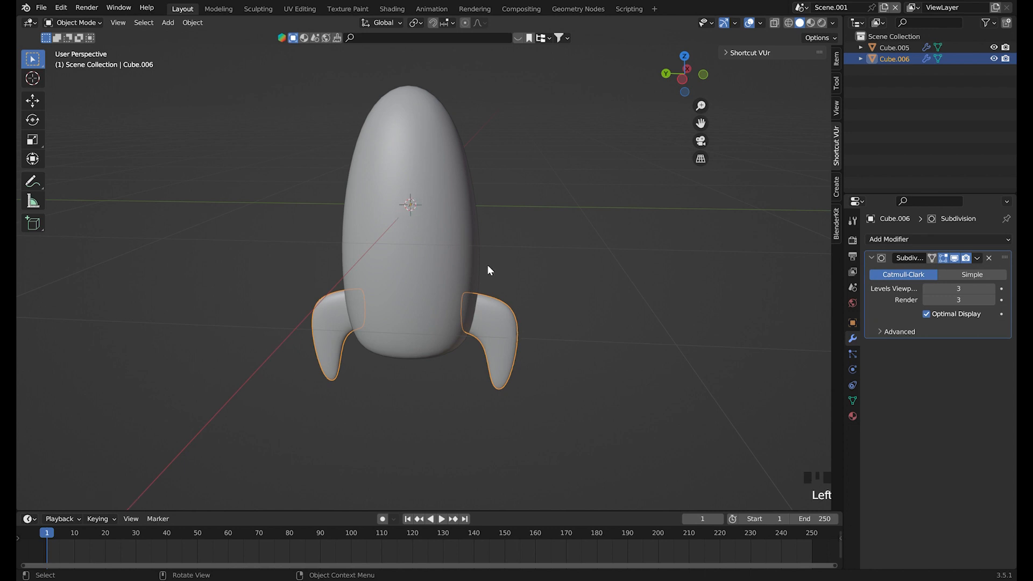
key("shift+d")
right_click(528, 359)
key("shift+d")
right_click(526, 358)
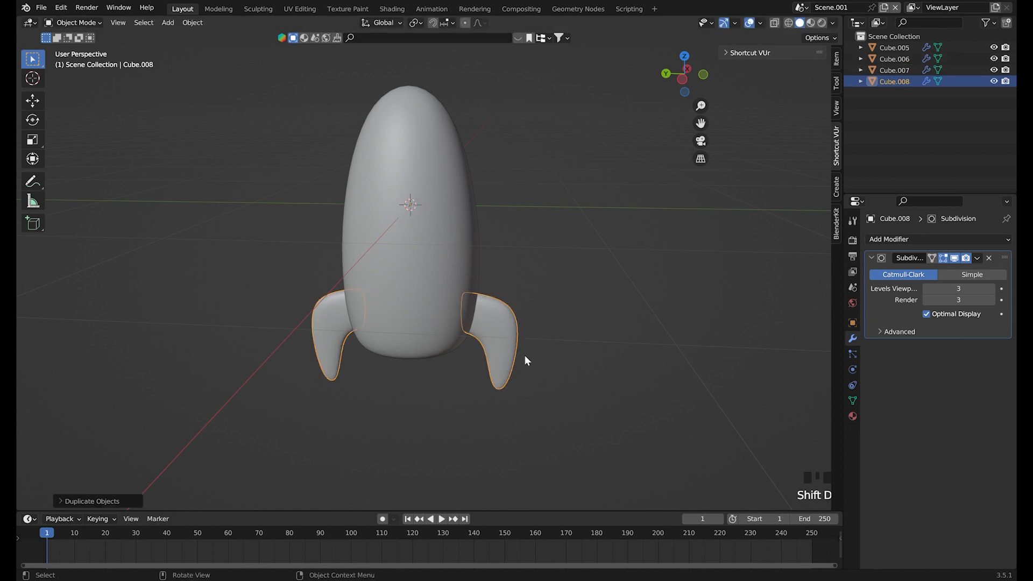
key("r")
key("z")
key("9")
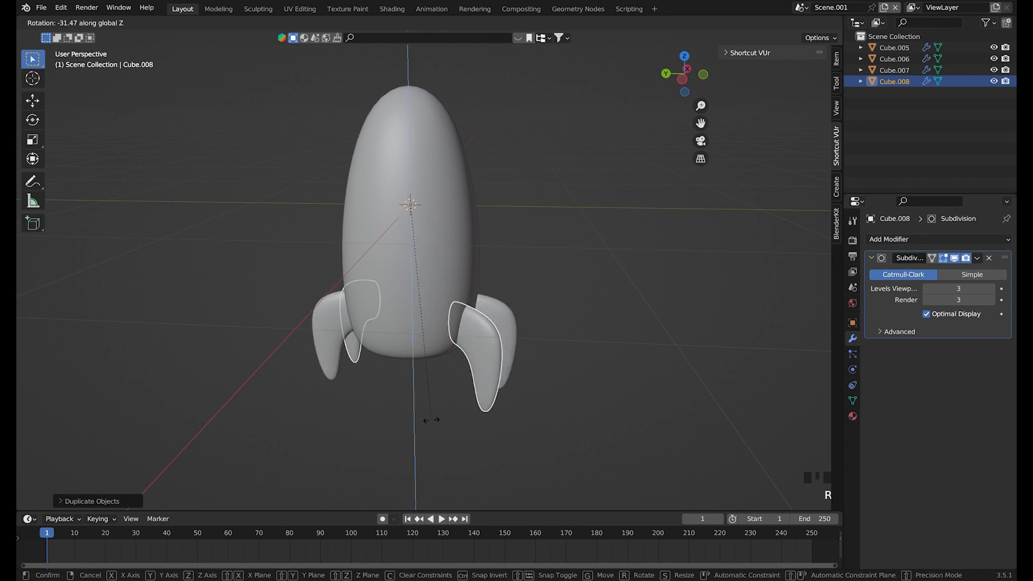
key("0")
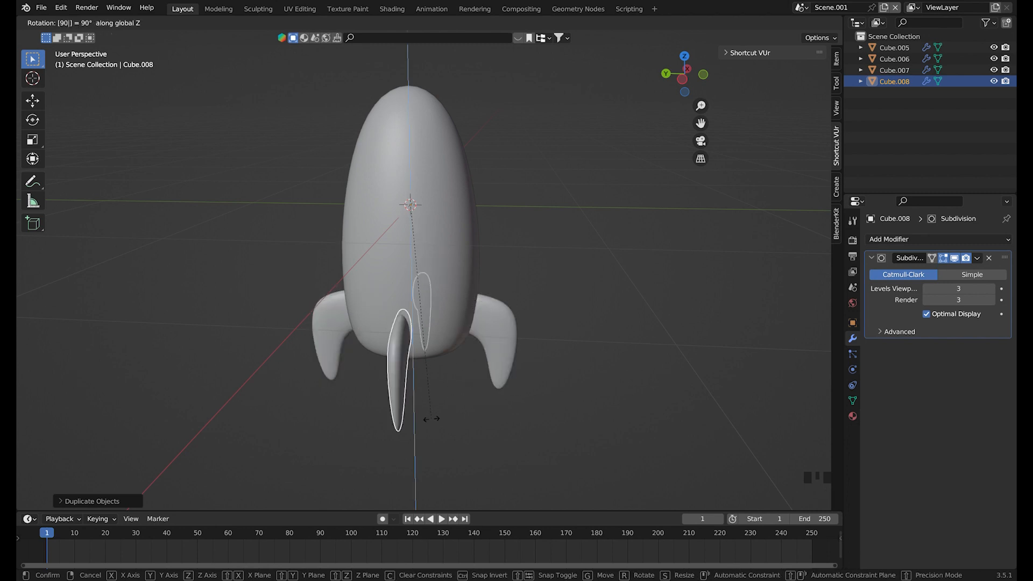
key("Return")
left_click(594, 298)
Add a horizontal loop cut close to the bottom of the rocket body to tighten its base, then return to Object Mode.
scroll(586, 304, "down", 3)
middle_click_drag(576, 310, 469, 298)
left_click(383, 231)
scroll(342, 238, "up", 2)
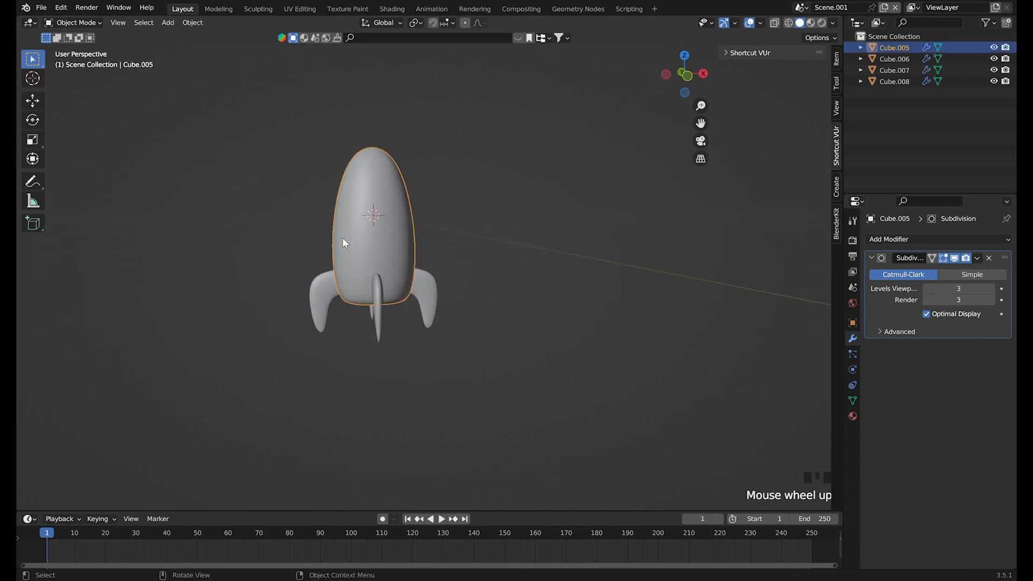
middle_click_drag(342, 237, 417, 281, "shift")
scroll(439, 325, "up", 3)
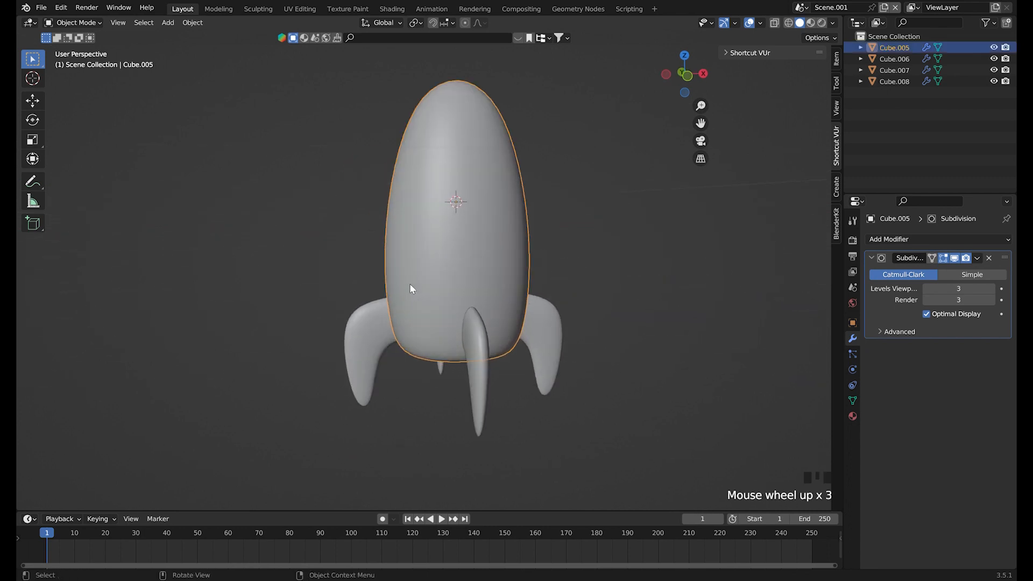
key("Tab")
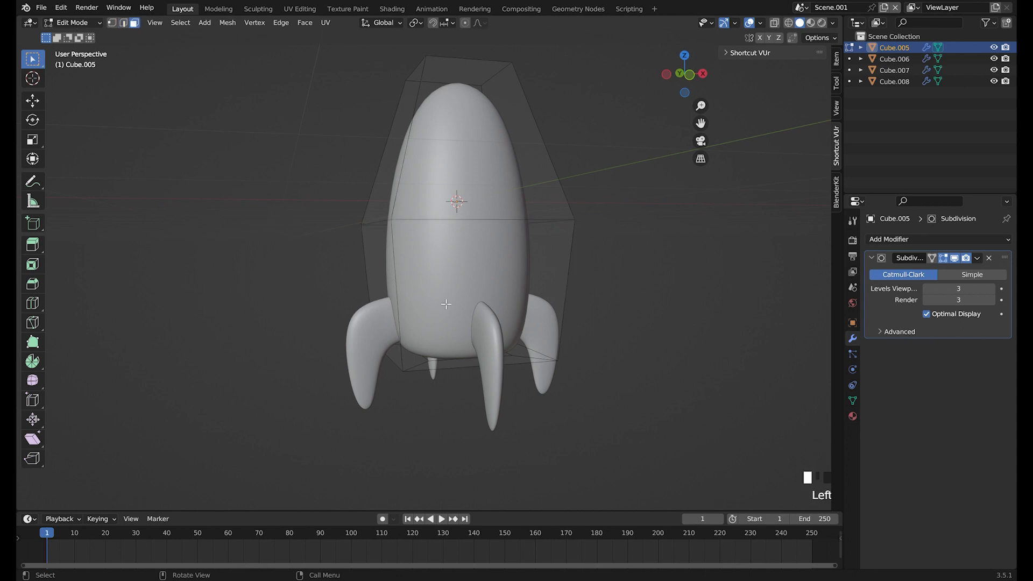
middle_click_drag(446, 305, 428, 305)
left_click(33, 304)
left_click_drag(389, 305, 393, 362)
left_click(33, 60)
middle_click_drag(530, 263, 523, 261)
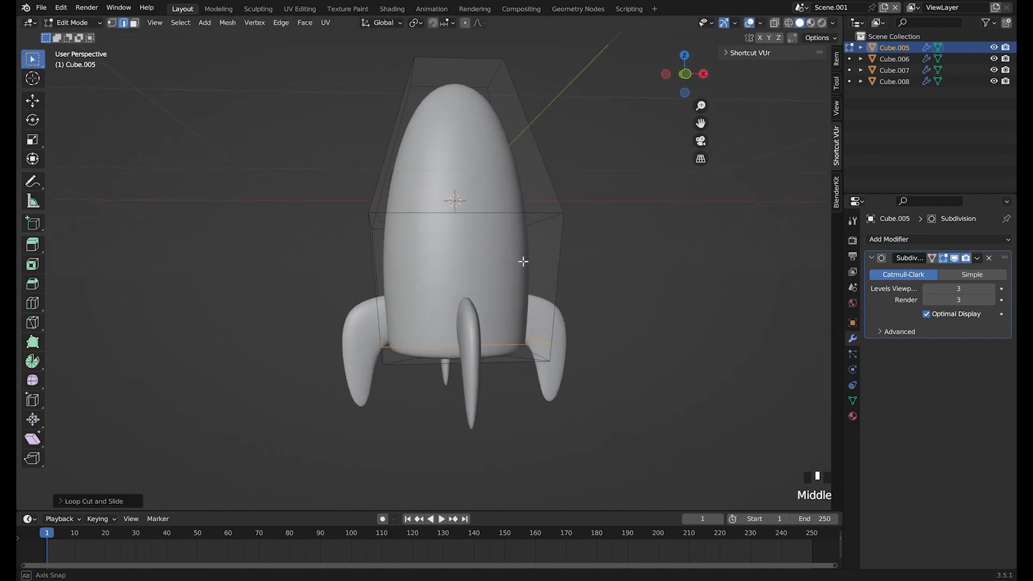
key("a")
key("Tab")
Try scaling the two crossed fin pairs together in Object Mode.
middle_click_drag(675, 286, 668, 284)
left_click(476, 352)
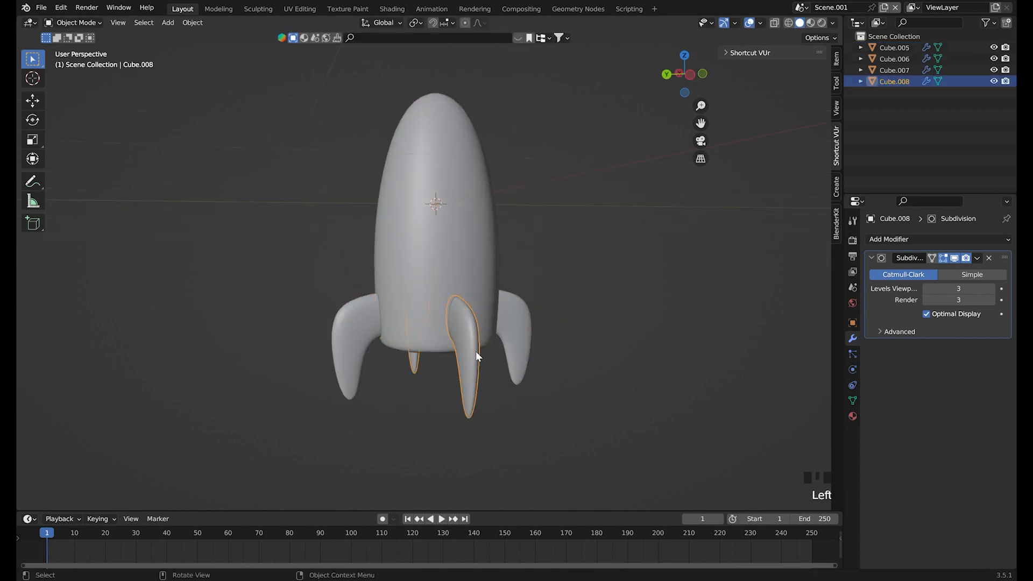
middle_click_drag(560, 380, 529, 413)
left_click(540, 336, "shift")
key("s")
left_click(639, 279)
Delete the redundant fin pair that overlaps its duplicate.
left_click(539, 346)
key("Delete")
middle_click_drag(538, 344, 437, 340)
Change the transform pivot and scale the geometry of both remaining fin pairs together in Edit Mode.
left_click(460, 364)
middle_click_drag(474, 363, 494, 353)
left_click(538, 342, "shift")
middle_click_drag(544, 355, 531, 318, "shift")
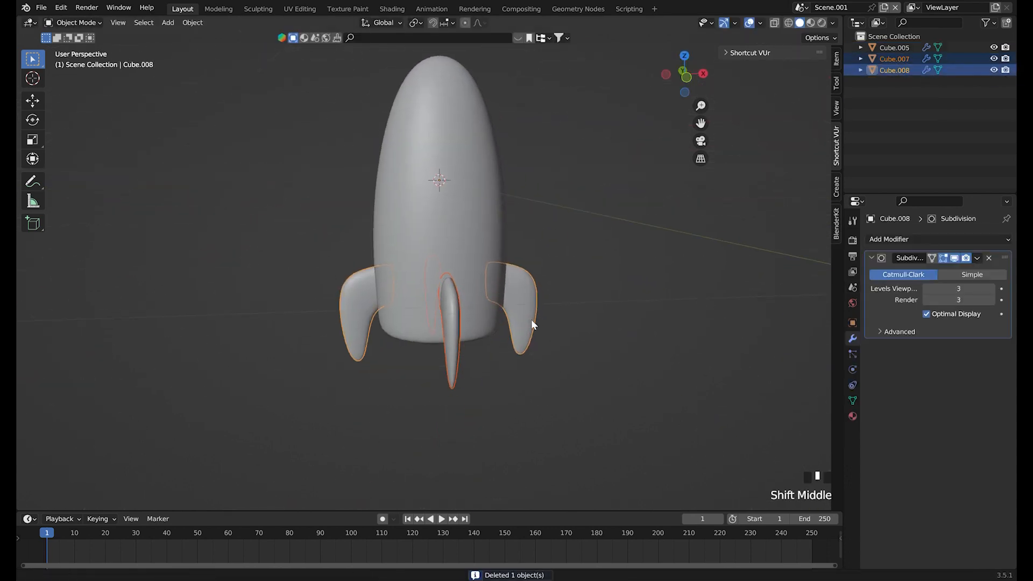
key("Tab")
key("a")
left_click(417, 23)
left_click(447, 62)
key("s")
left_click(602, 249)
key("Tab")
Move both fin pairs along the Z axis to reposition them at the body's base.
middle_click_drag(587, 208, 424, 315)
key("g")
key("z")
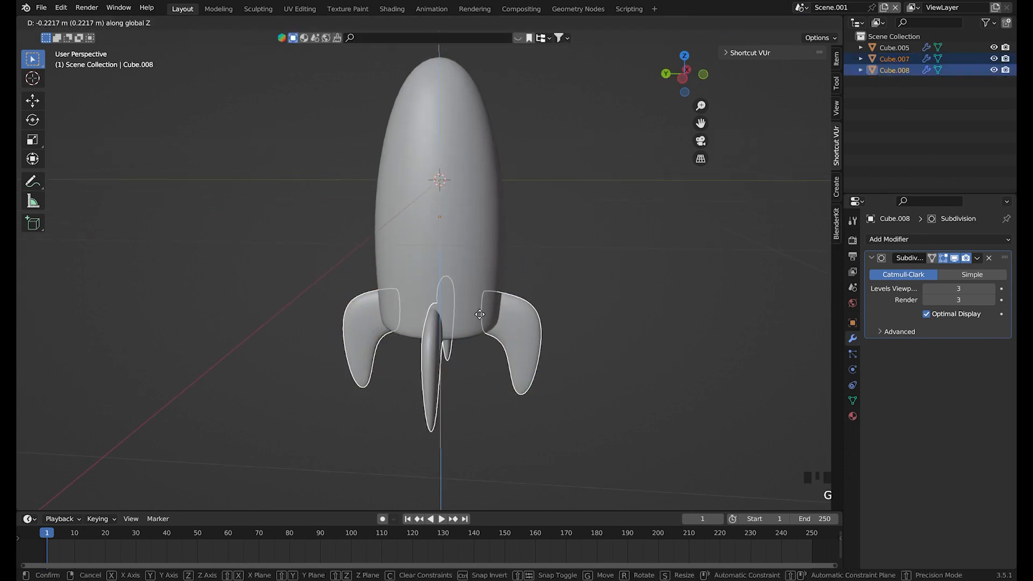
left_click(480, 312)
left_click(592, 235)
Fine-tune the height of both fin pairs with two further small moves along Z.
middle_click_drag(592, 235, 484, 218)
left_click(504, 327)
left_click(441, 324, "shift")
key("g")
key("z")
left_click(446, 318)
left_click(569, 263)
left_click(498, 310)
left_click(441, 317, "shift")
key("g")
key("z")
left_click(449, 317)
left_click(578, 242)
Add a cylinder at the center of the rocket body and scale it down until it fits inside the body.
middle_click_drag(578, 242, 576, 271)
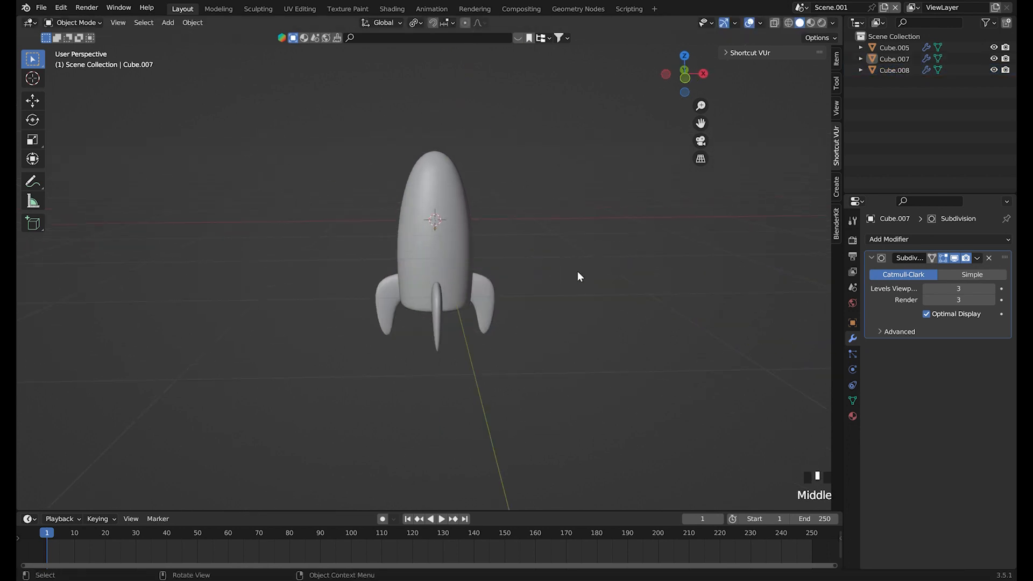
left_click(415, 182)
scroll(383, 185, "up", 2)
middle_click_drag(382, 185, 441, 247, "shift")
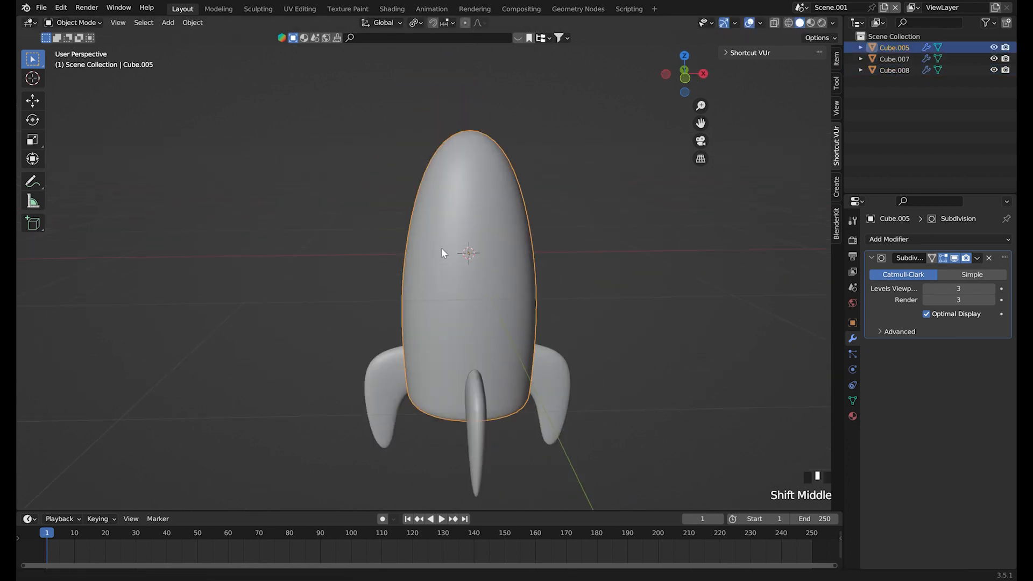
left_click(170, 24)
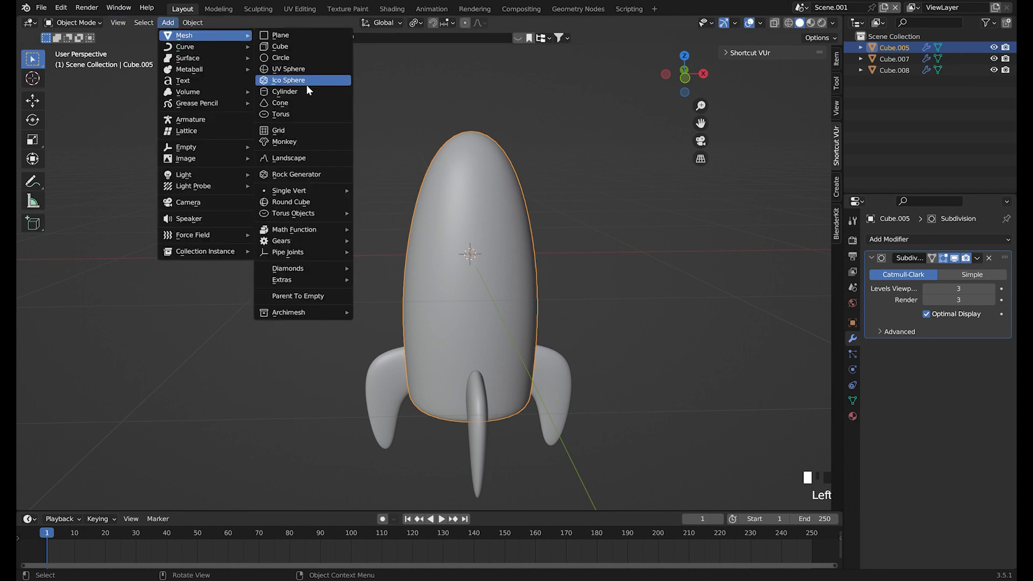
left_click(307, 91)
key("s")
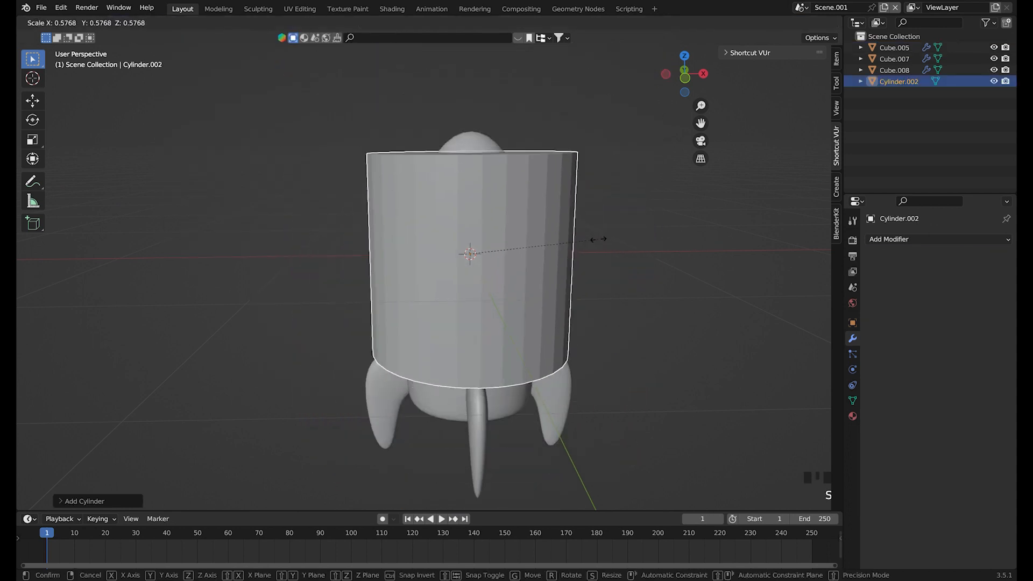
left_click(525, 252)
Rotate the cylinder 90° about the Y axis.
key("r")
key("y")
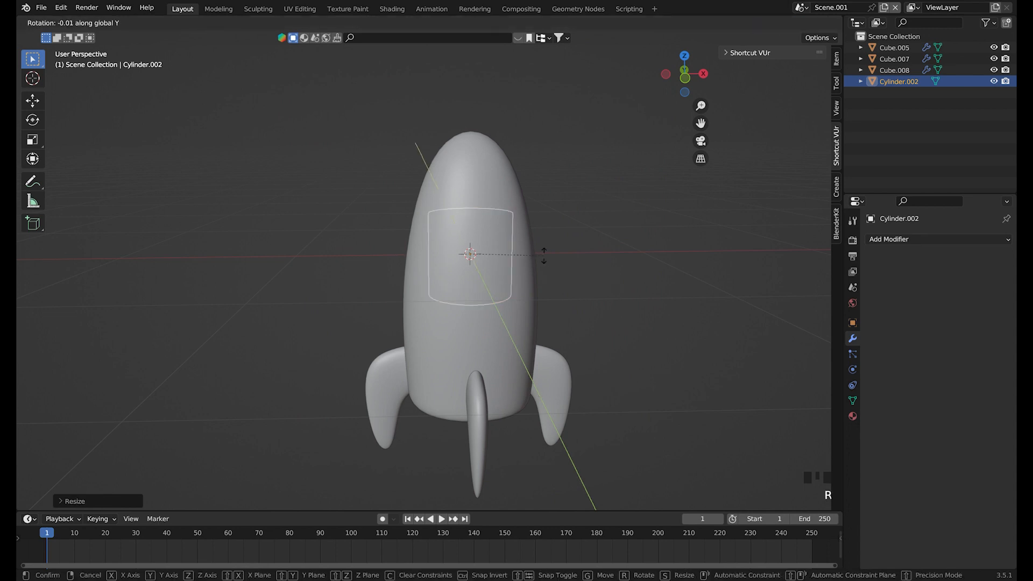
type("90")
key("Return")
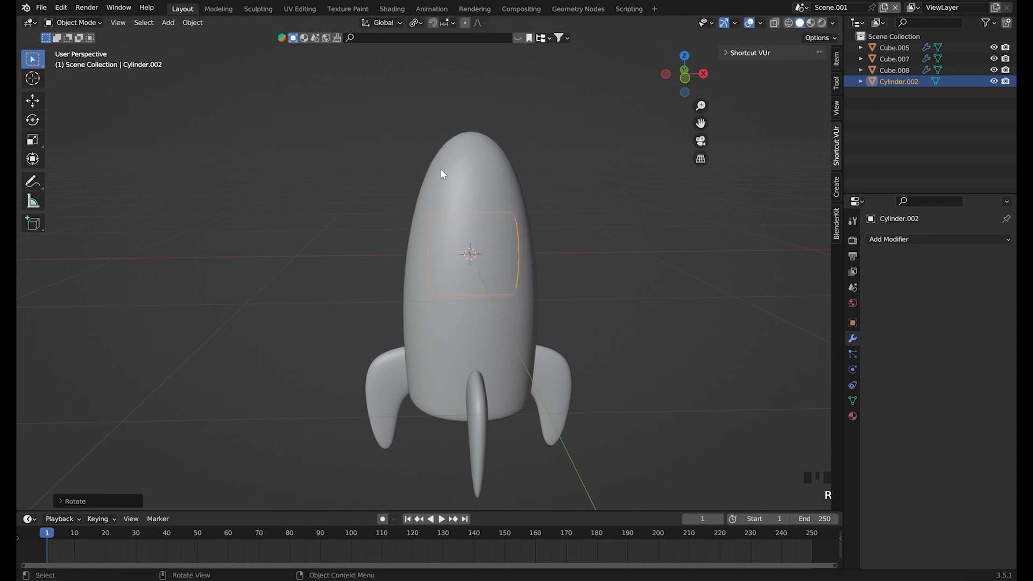
Move the cylinder along the X axis out of the body and flatten it along X into a thick disc.
key("g")
key("y")
key("x")
left_click(380, 256)
key("s")
key("x")
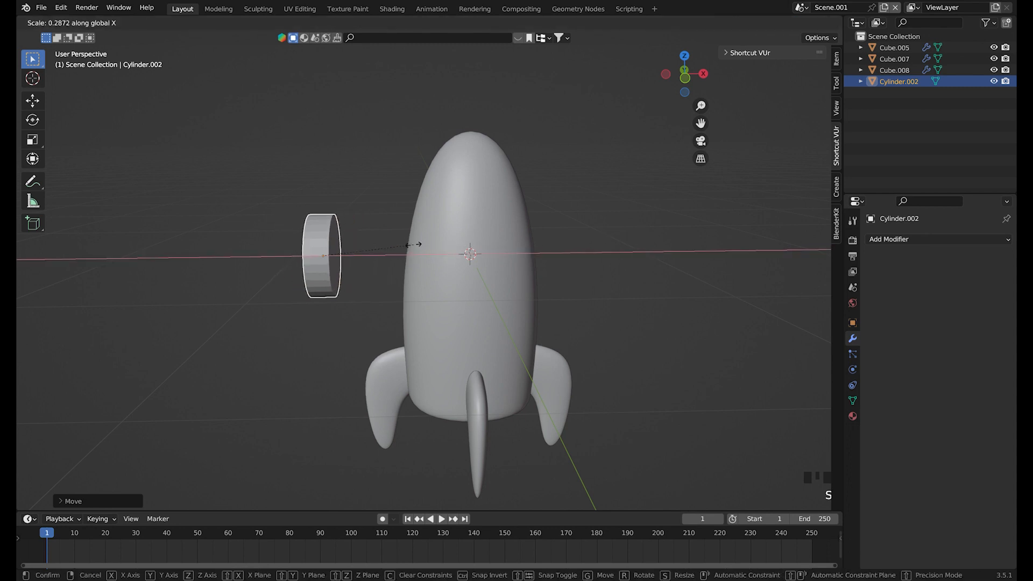
left_click(392, 245)
Apply all transforms to the flattened cylinder.
middle_click_drag(391, 241, 434, 236)
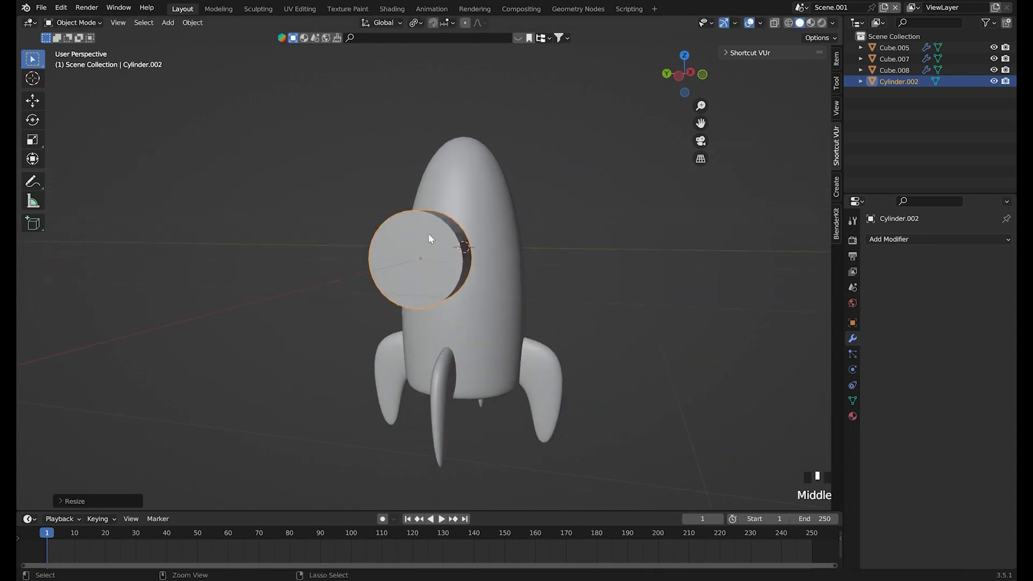
key("ctrl+a")
key("ctrl+a")
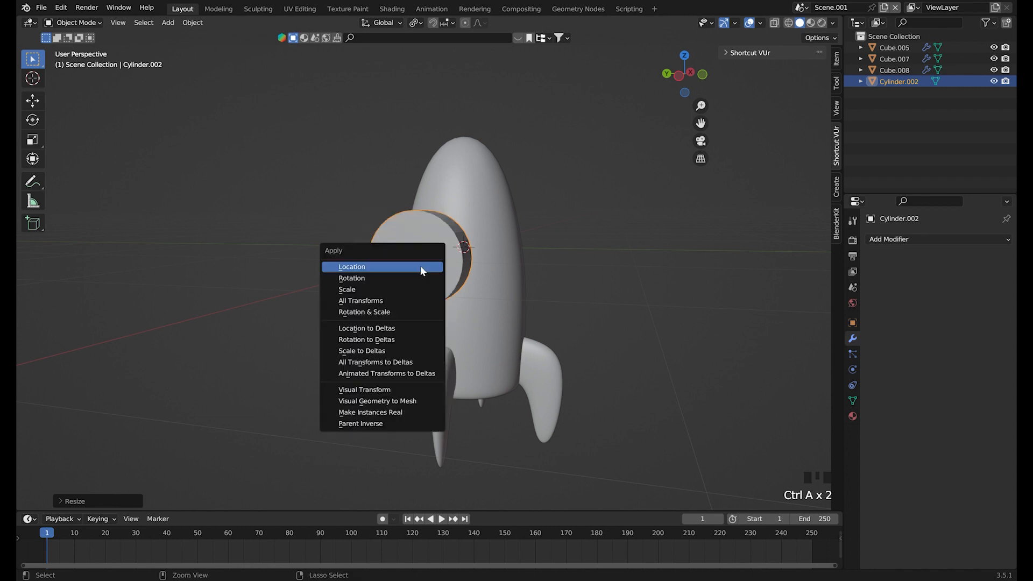
left_click(409, 301)
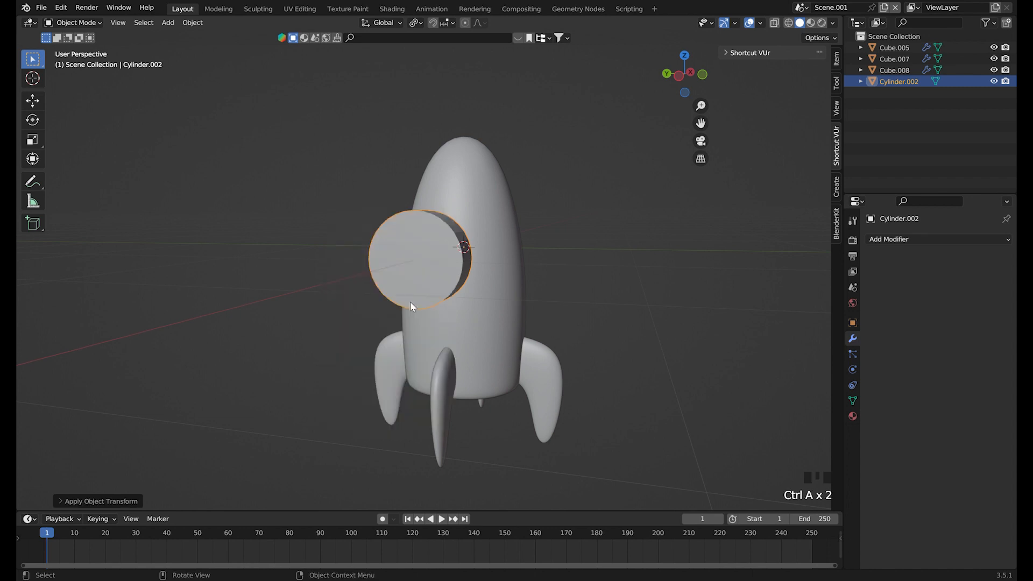
Add a Bevel modifier to the cylinder with 7 segments and an amount of 0.04 m.
left_click(921, 236)
left_click(796, 282)
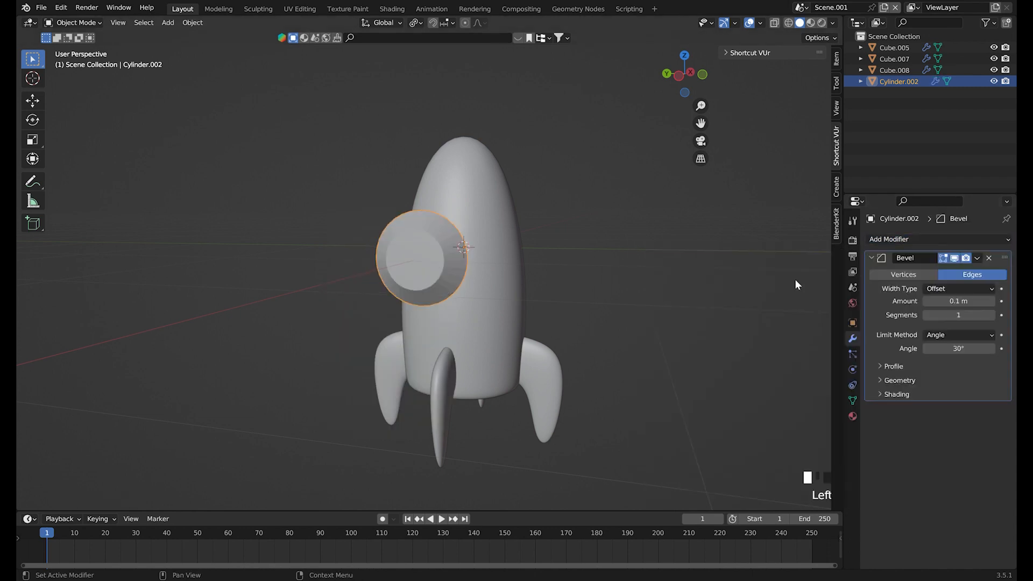
left_click(993, 315)
left_click(993, 315)
left_click(993, 315)
left_click(993, 316)
left_click(993, 315)
left_click(993, 315)
left_click(993, 315)
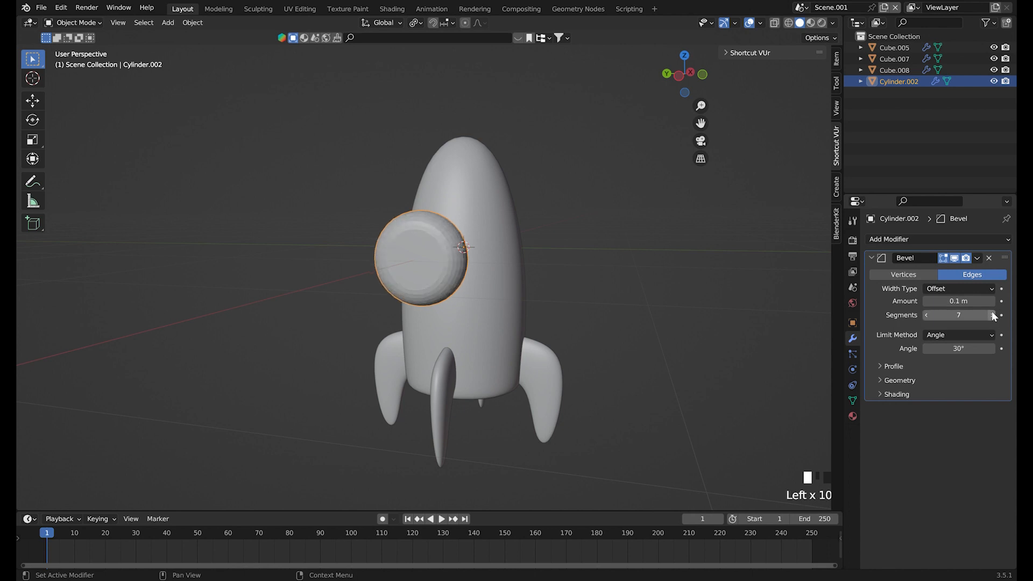
left_click_drag(954, 301, 984, 301)
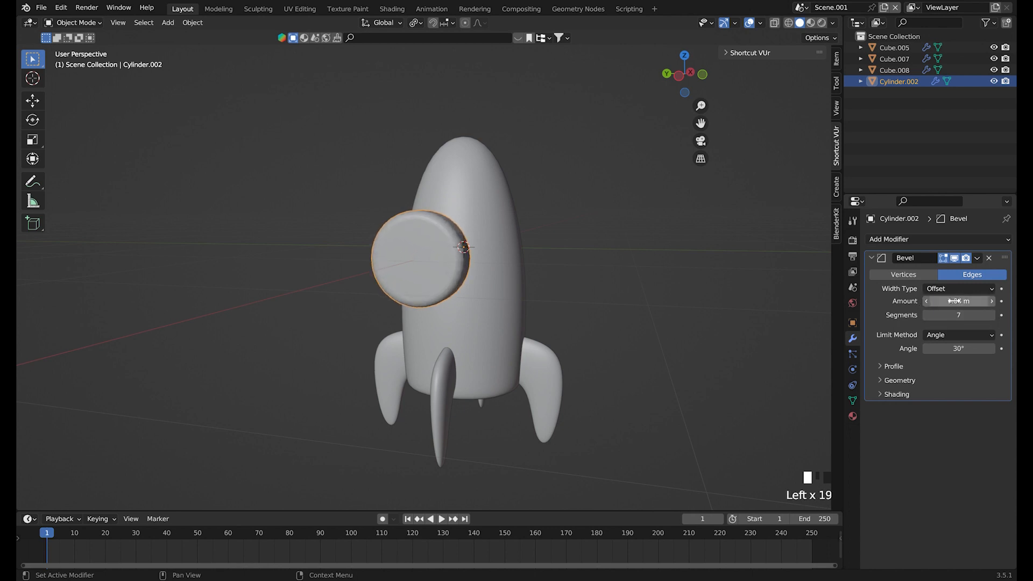
Inset the outer flat face of the disc to leave a ring-shaped rim around it.
key("Tab")
left_click(418, 251)
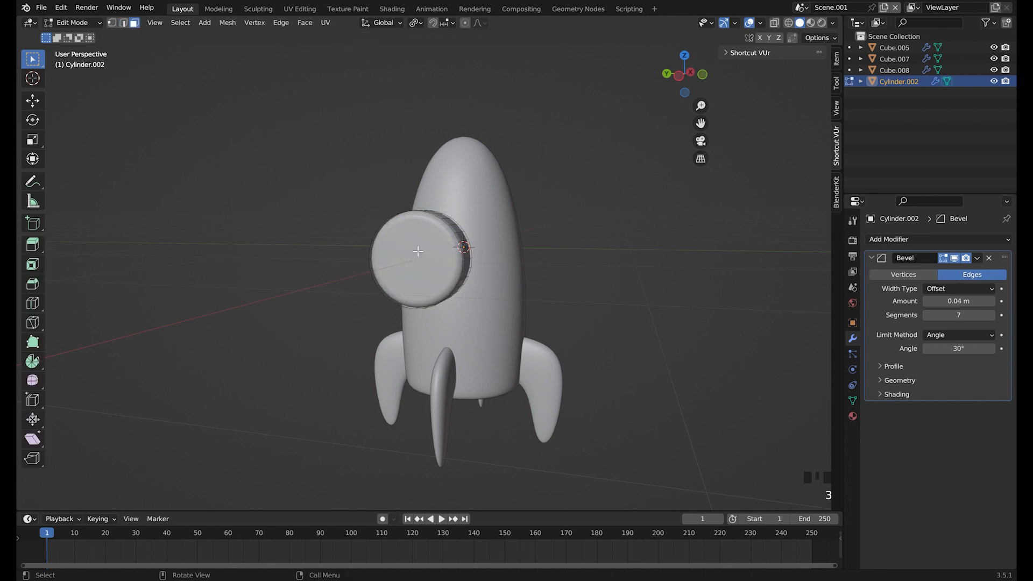
left_click(417, 250)
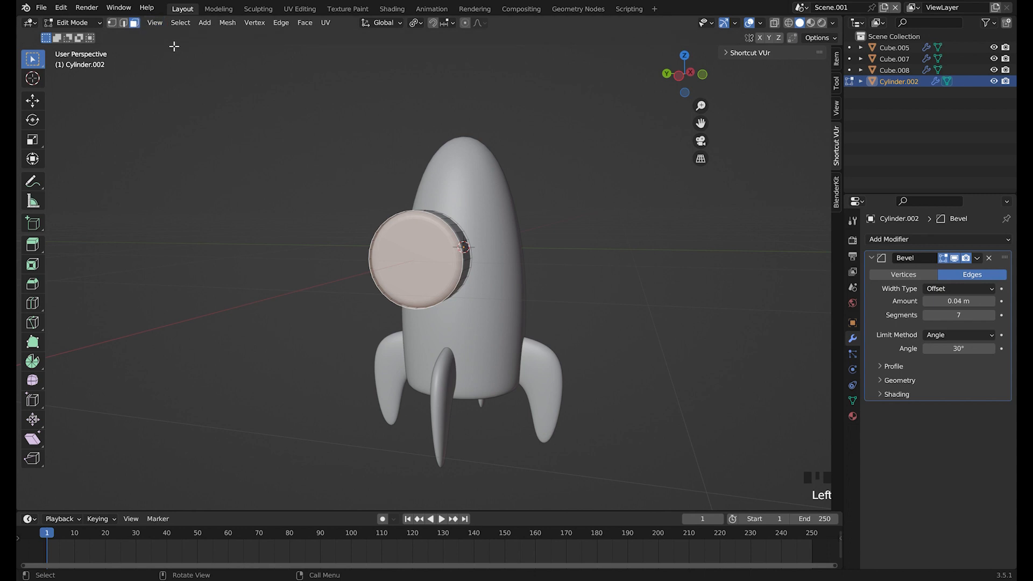
key("i")
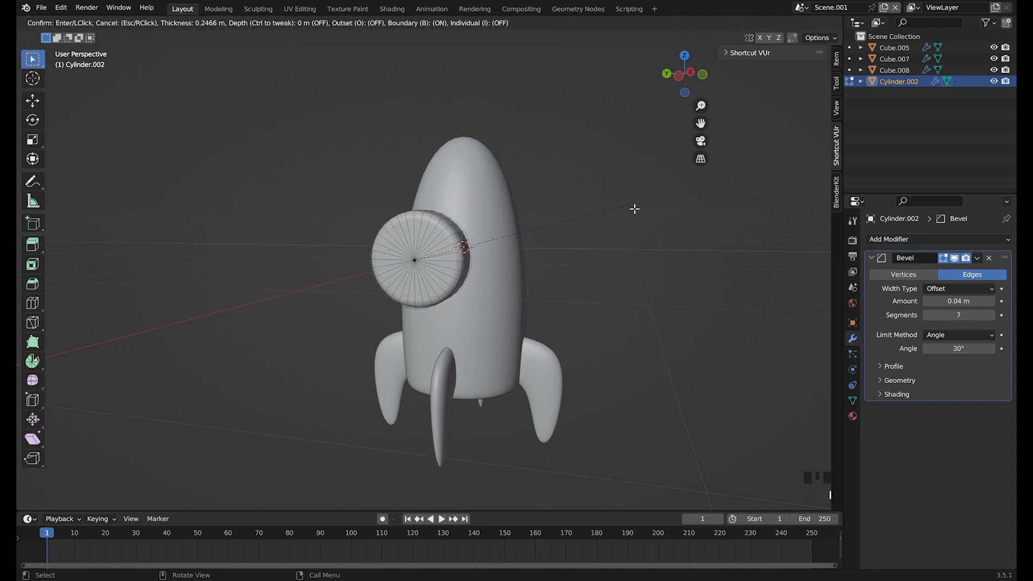
left_click(669, 198)
Extrude the inset face about 0.08 m inward to form a recess in the disc.
scroll(669, 198, "up", 2)
middle_click_drag(669, 197, 597, 299)
key("e")
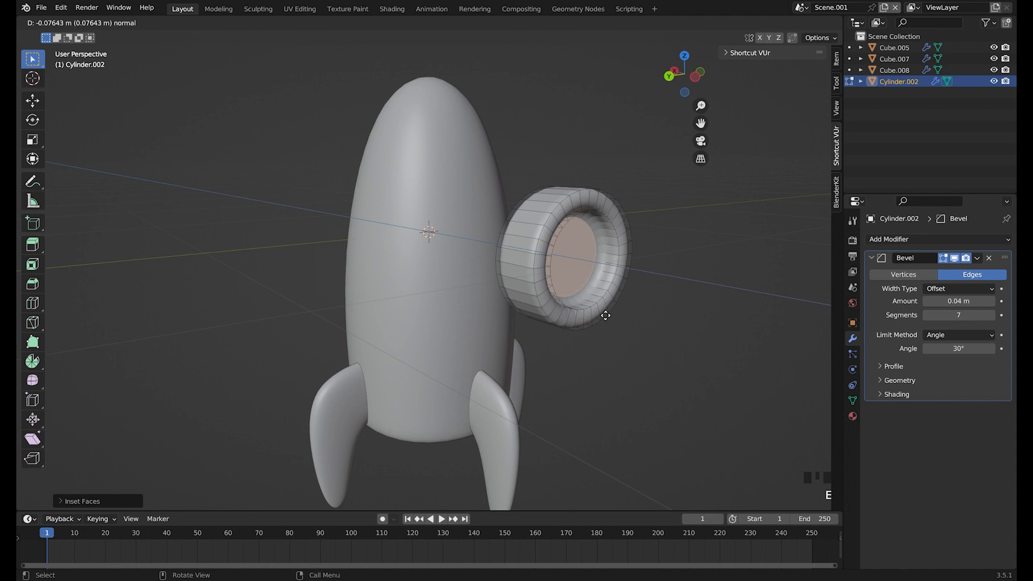
left_click(606, 316)
middle_click_drag(606, 315, 532, 304)
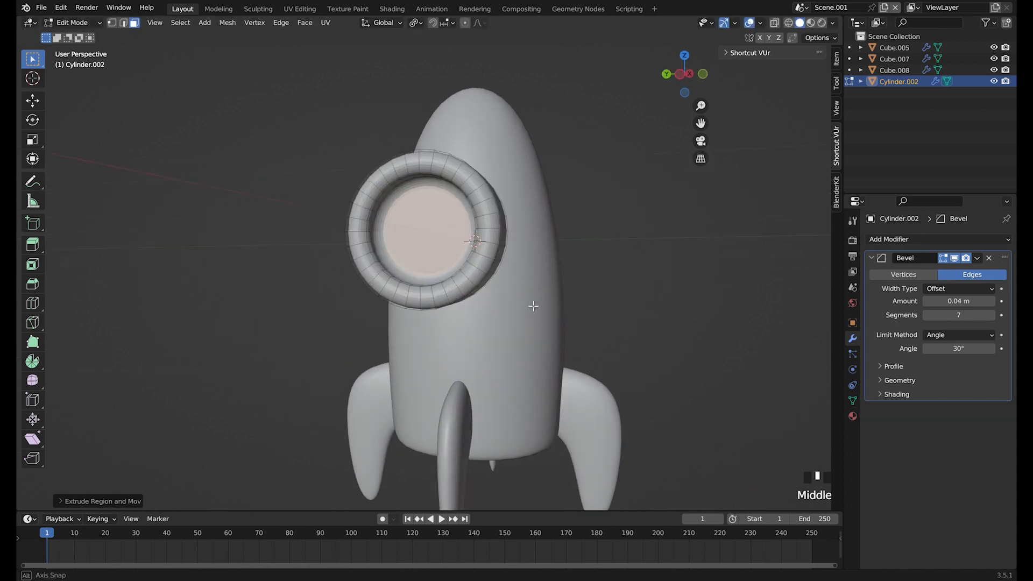
Return to Object Mode and shade the recessed window disc smooth.
key("Tab")
middle_click_drag(473, 218, 414, 238)
right_click(315, 212)
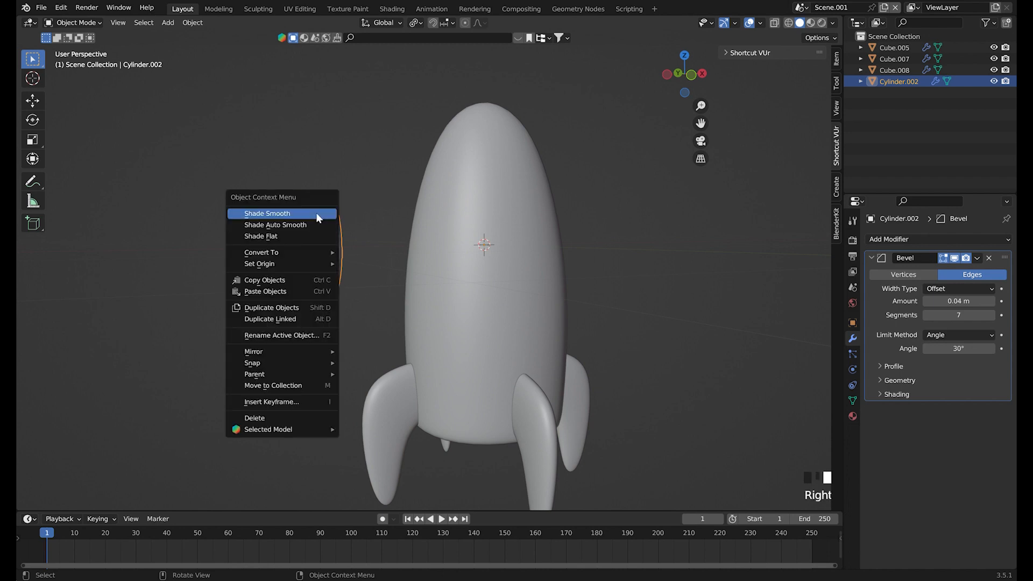
left_click(315, 212)
Move the window disc along the X axis until it is partly sunk into the rocket body.
middle_click_drag(315, 212, 370, 266)
key("g")
key("x")
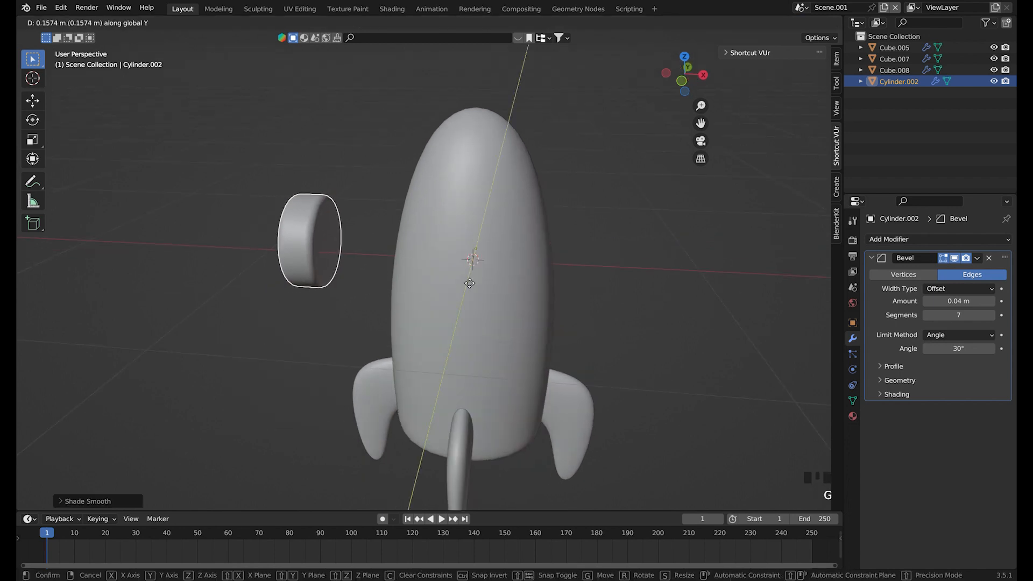
left_click(494, 288)
middle_click_drag(494, 289, 473, 171)
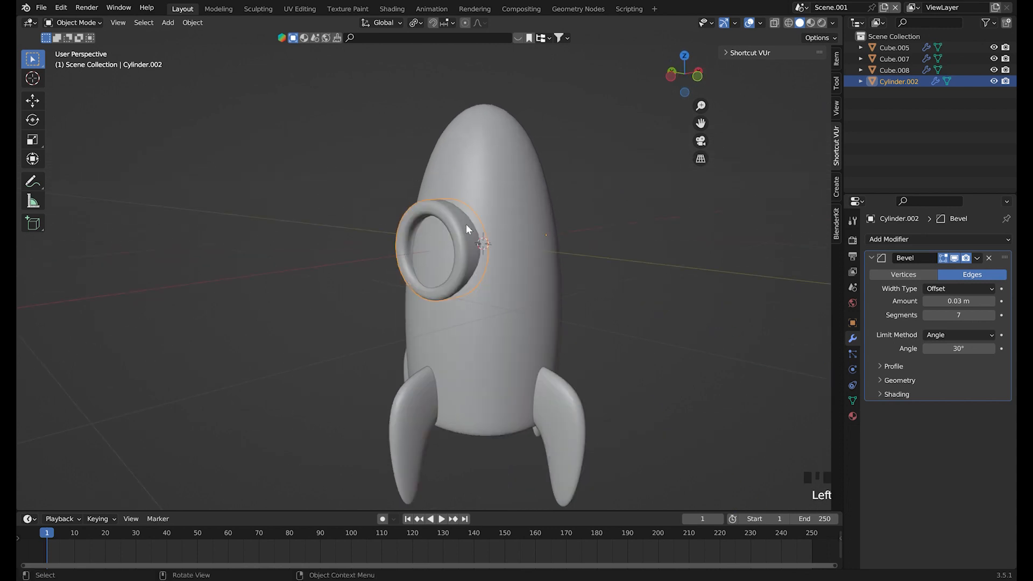
Set the window disc's origin to its geometry and snap the 3D cursor to the disc.
left_click(193, 22)
left_click(212, 47)
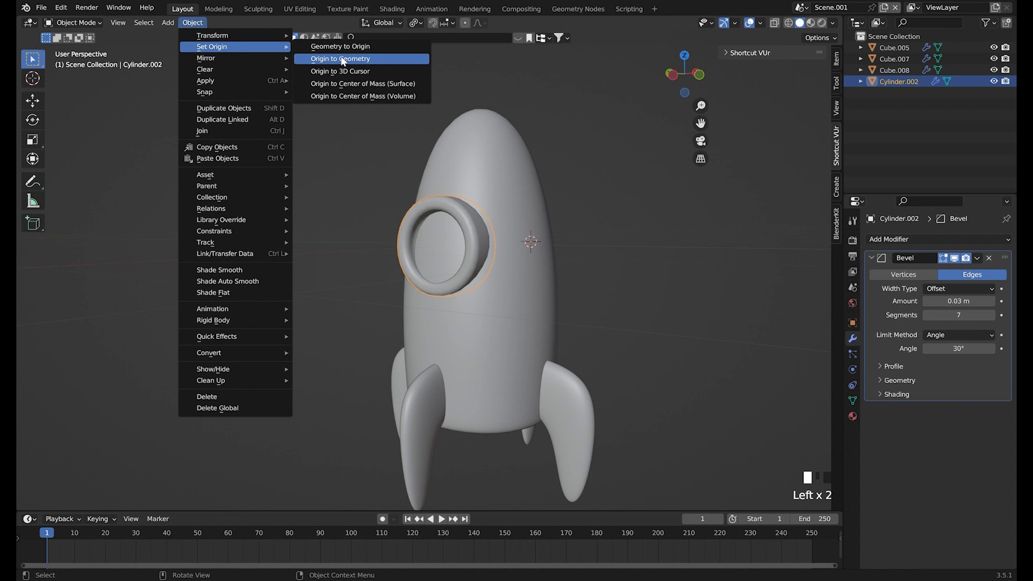
left_click(342, 59)
middle_click_drag(340, 56, 457, 210)
key("shift+s")
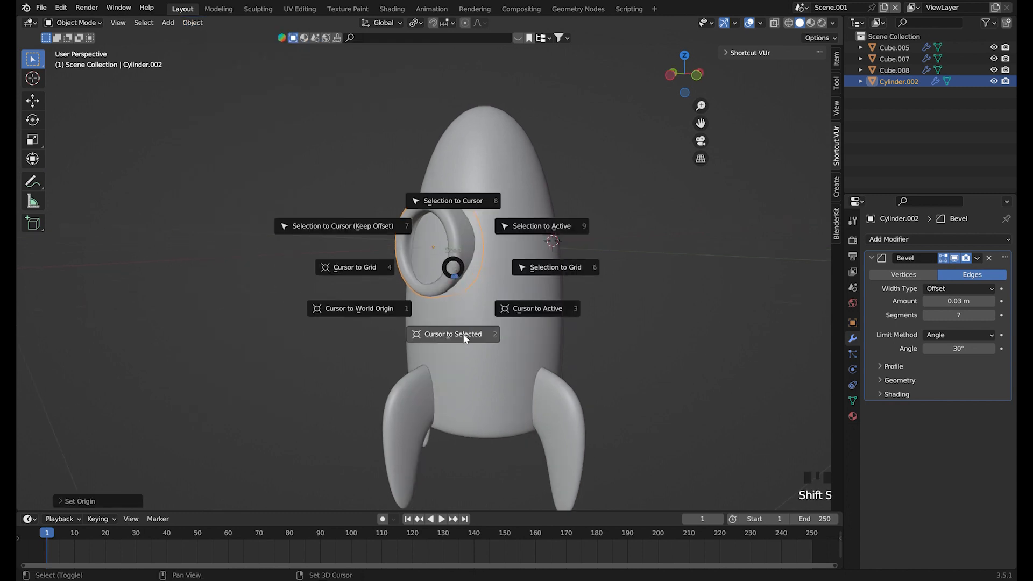
left_click(465, 336)
Add a UV sphere at the 3D cursor and scale it to about 0.2.
left_click(167, 25)
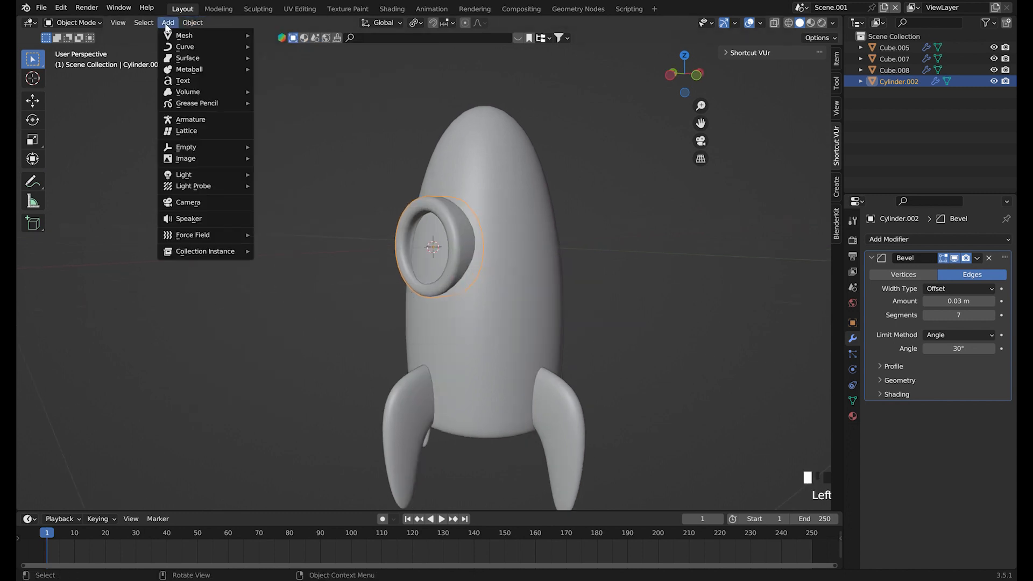
mouse_move(176, 38)
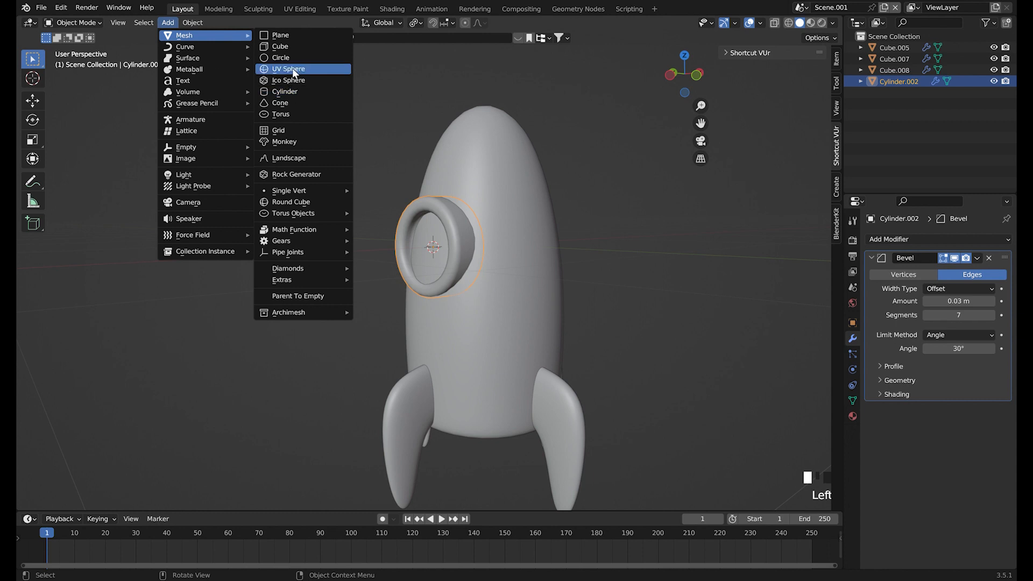
left_click(292, 69)
key("s")
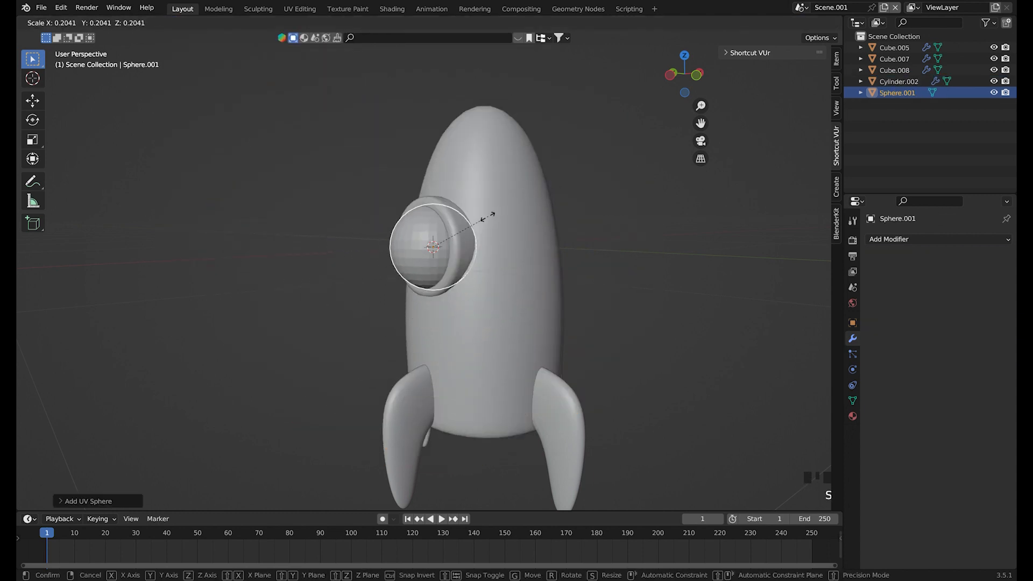
left_click(491, 219)
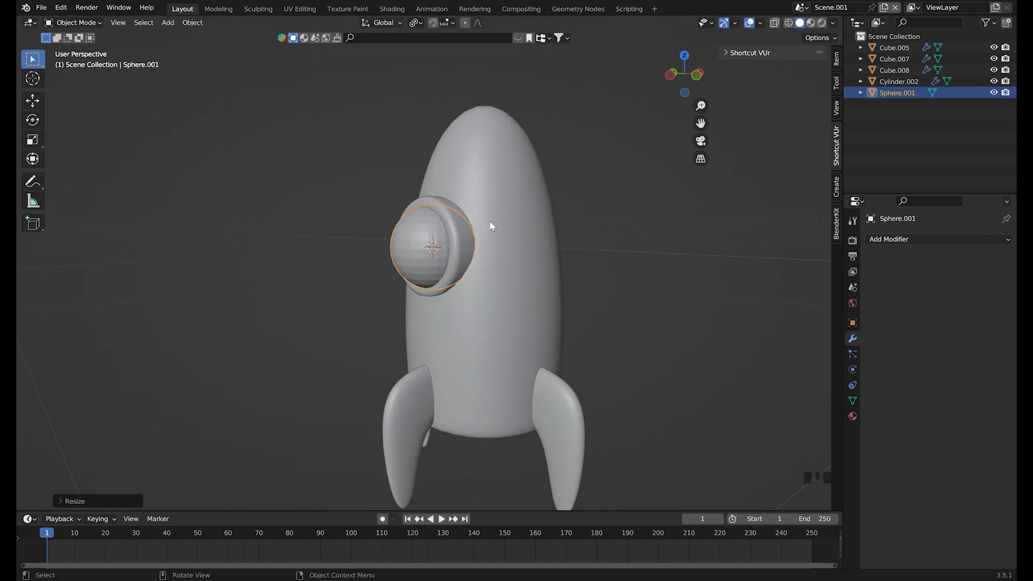
Rotate the sphere about -40° about the Y axis and flatten it along X to about 0.4.
key("r")
key("y")
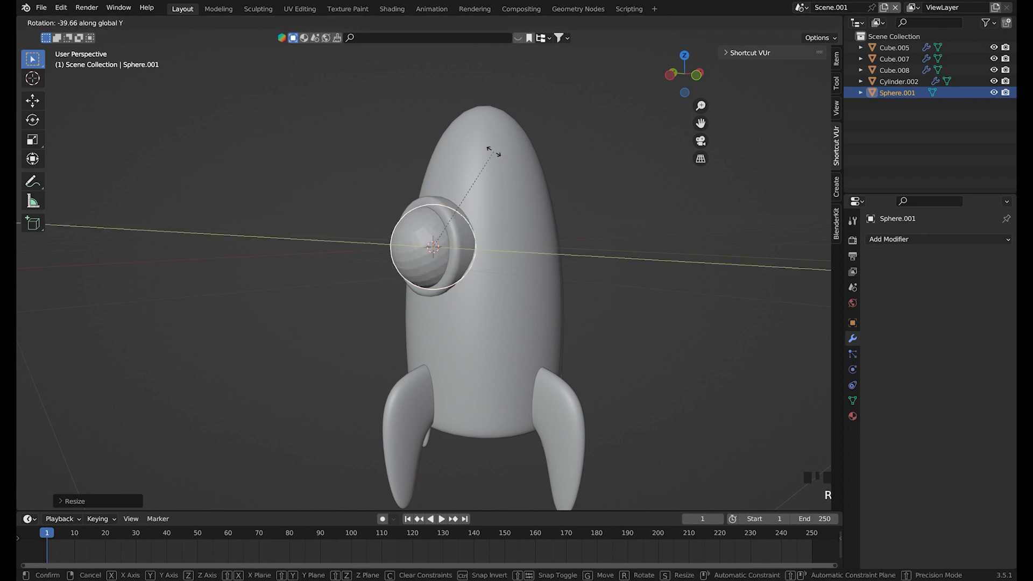
left_click(494, 152)
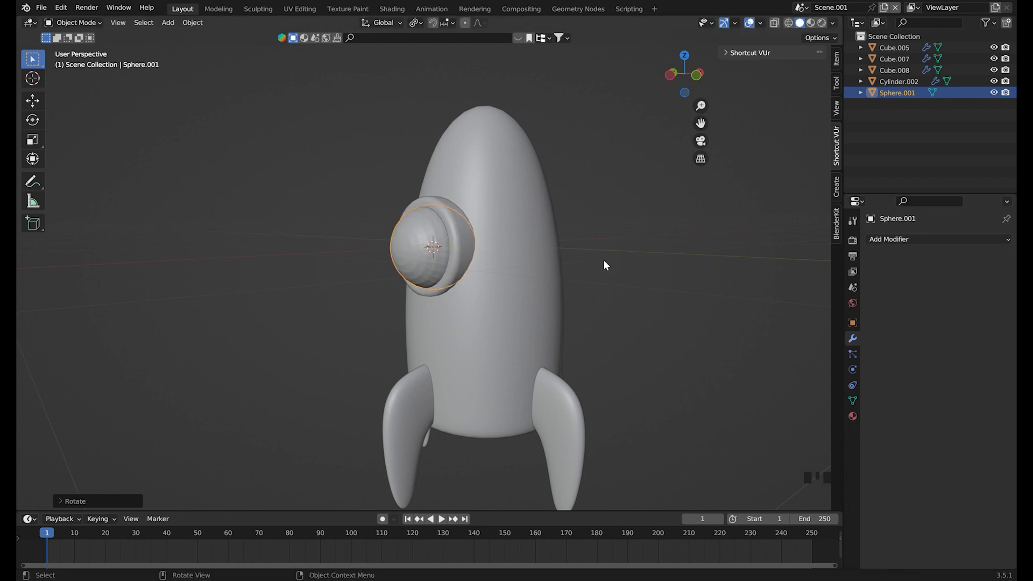
key("s")
key("x")
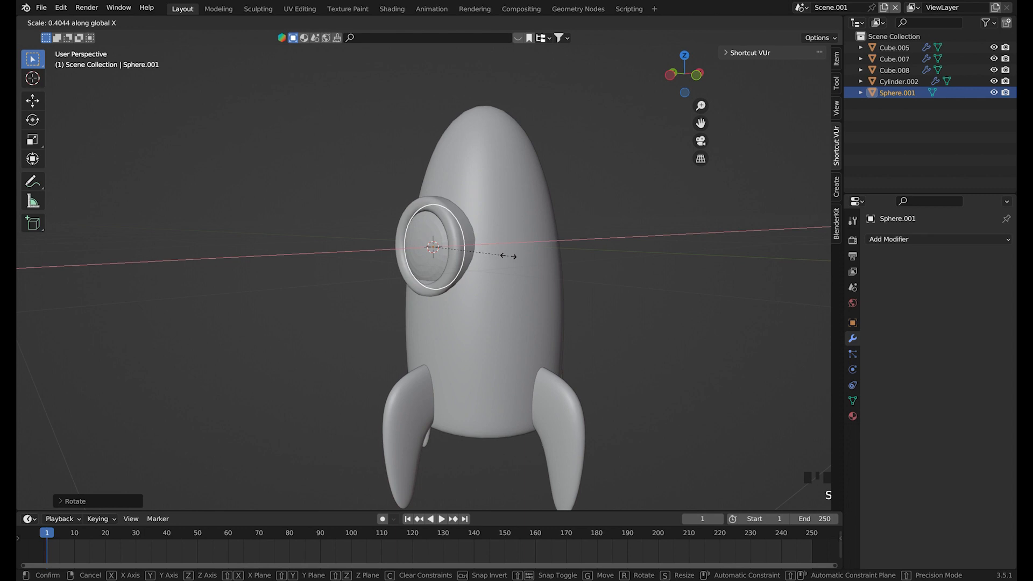
left_click(502, 246)
Adjust the flattened sphere's position and scale it uniformly to fit the opening of the window ring.
key("g")
key("y")
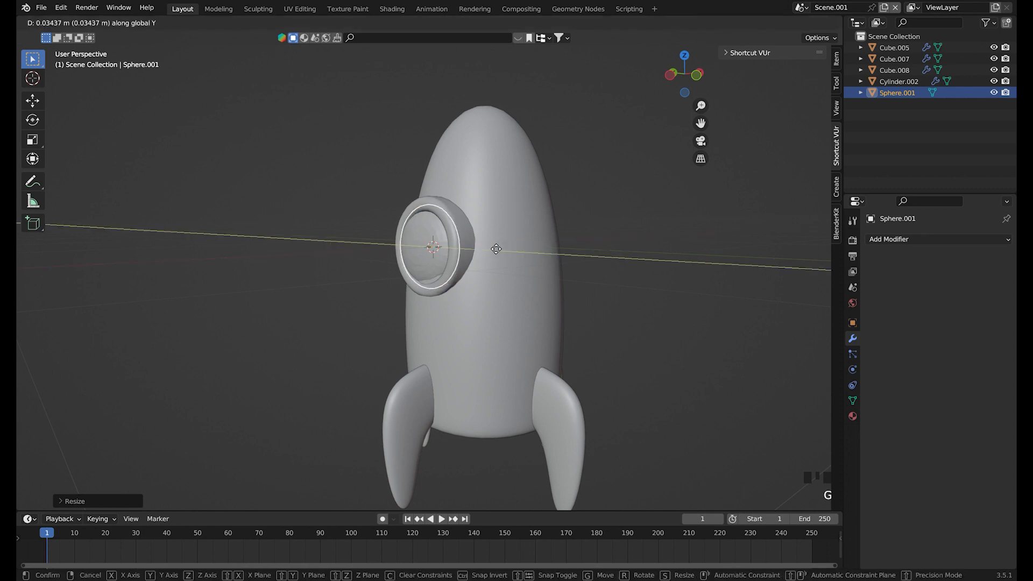
left_click(475, 250)
middle_click_drag(476, 250, 570, 253)
key("s")
left_click(627, 231)
middle_click_drag(627, 231, 558, 254)
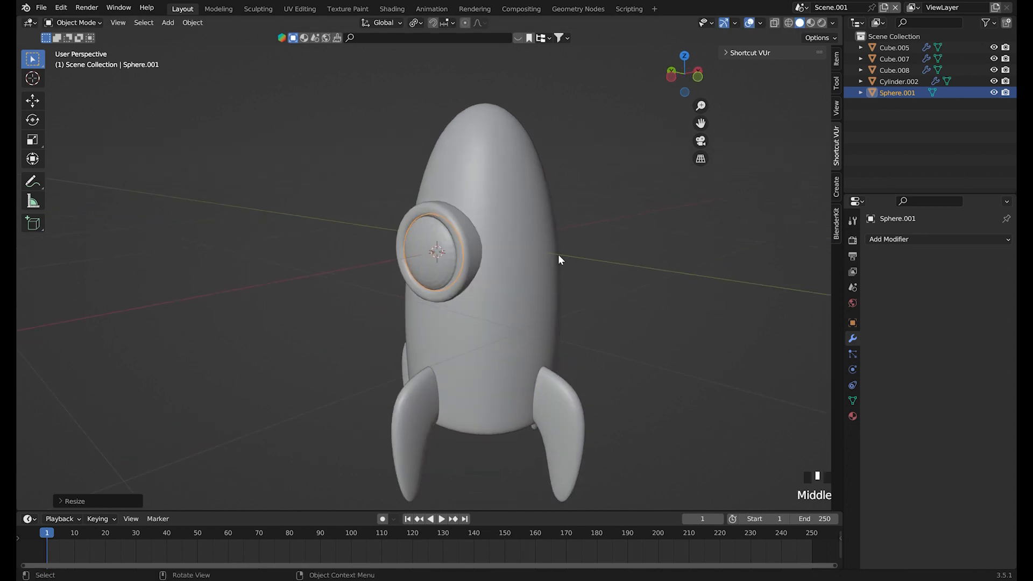
Adjust the sphere's thickness along the X axis and shade it smooth.
key("s")
key("x")
left_click(476, 230)
scroll(420, 237, "up", 3)
middle_click_drag(420, 237, 592, 232)
right_click(501, 215)
left_click(501, 214)
left_click(705, 217)
Parent the glass sphere to the window ring with the Object option.
left_click(383, 199)
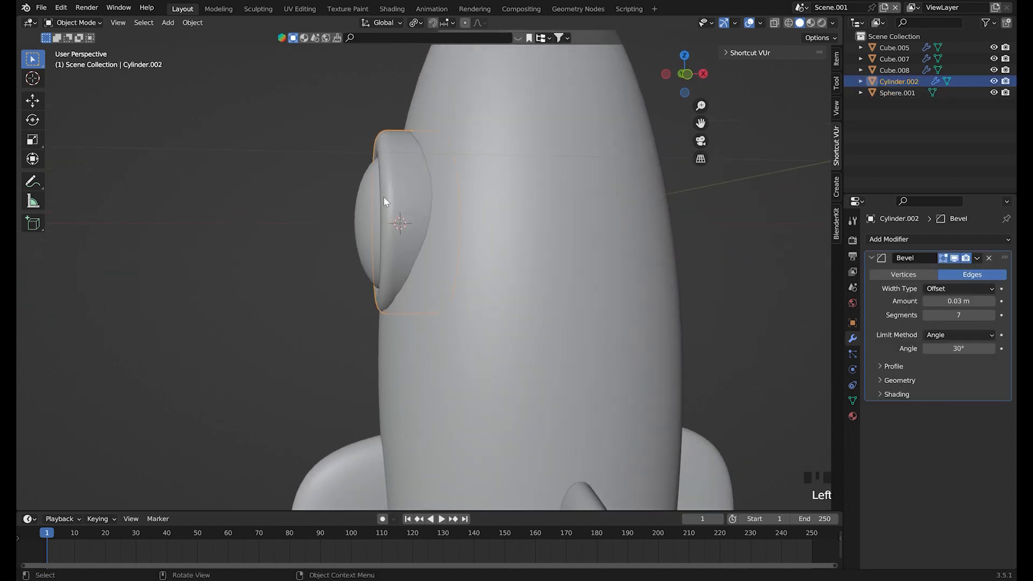
left_click(359, 206, "shift")
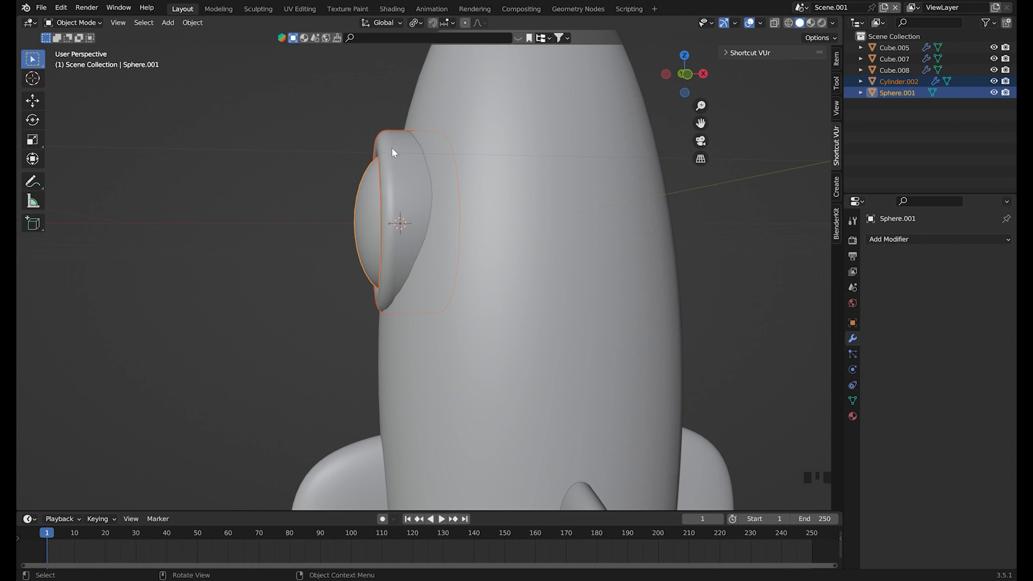
left_click(360, 204)
left_click(361, 205)
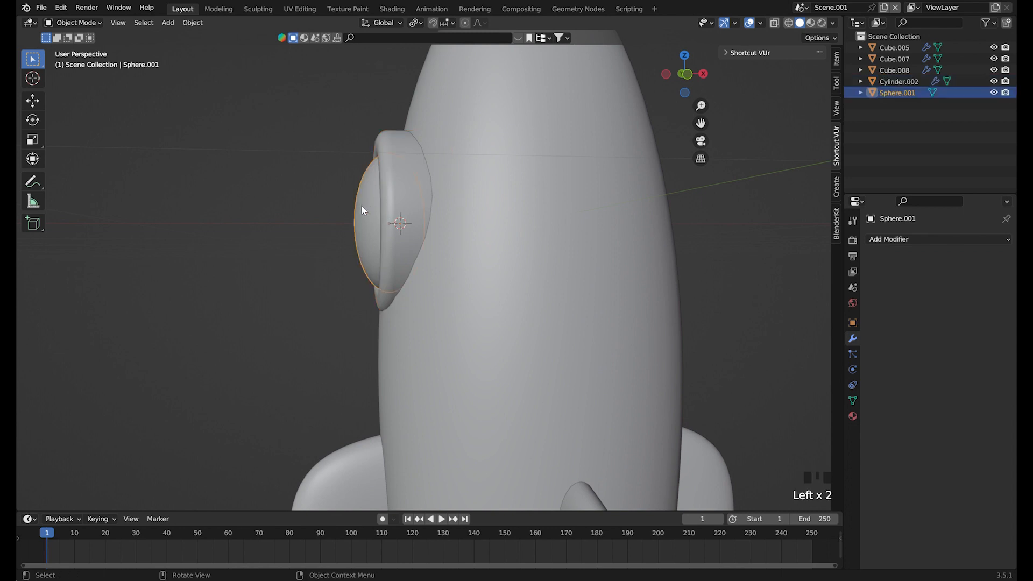
left_click(395, 164, "shift")
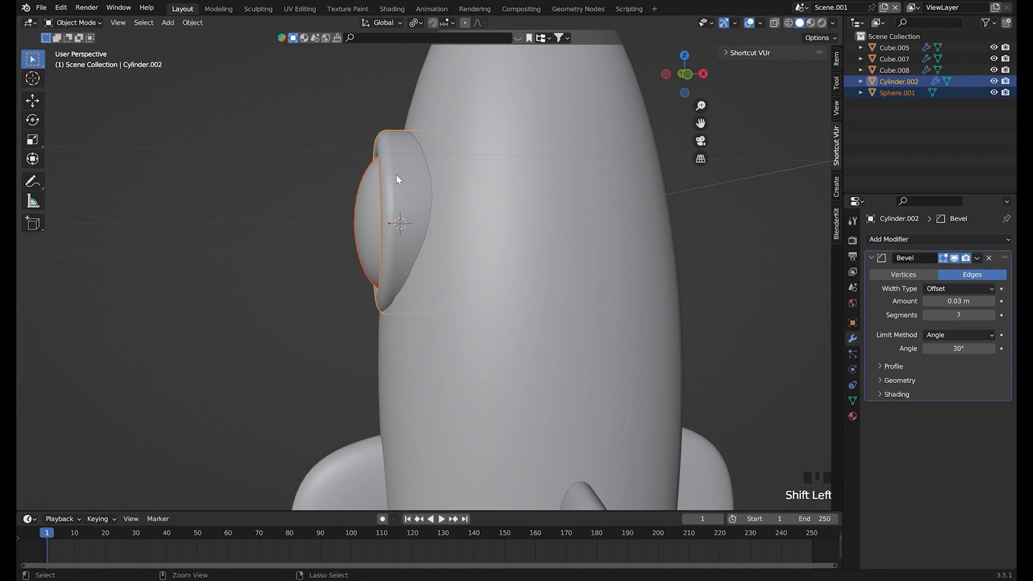
key("ctrl+p")
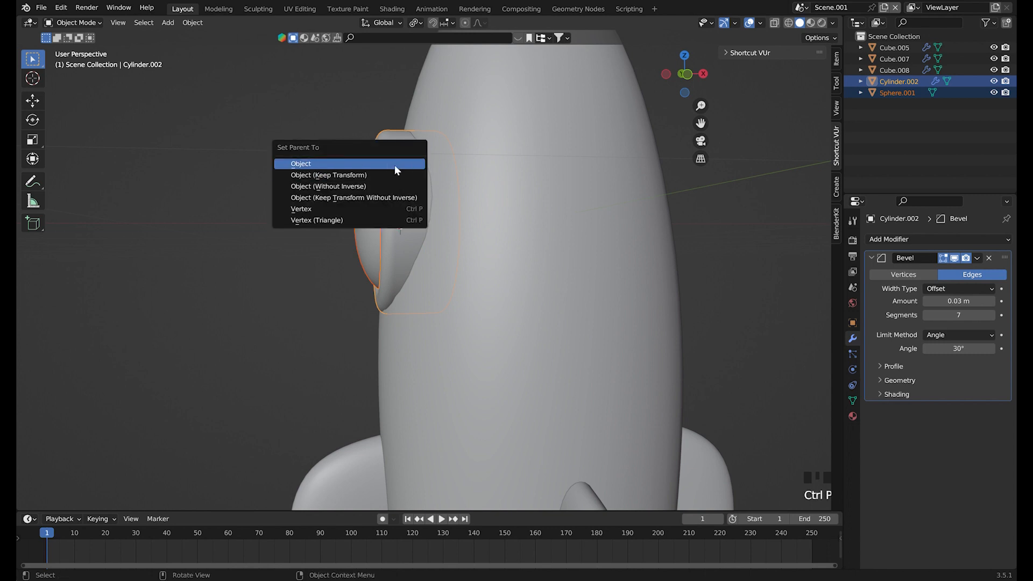
left_click(395, 164)
Tilt the window ring about the Y axis to follow the body's slope and move it about -0.03 m along X.
key("r")
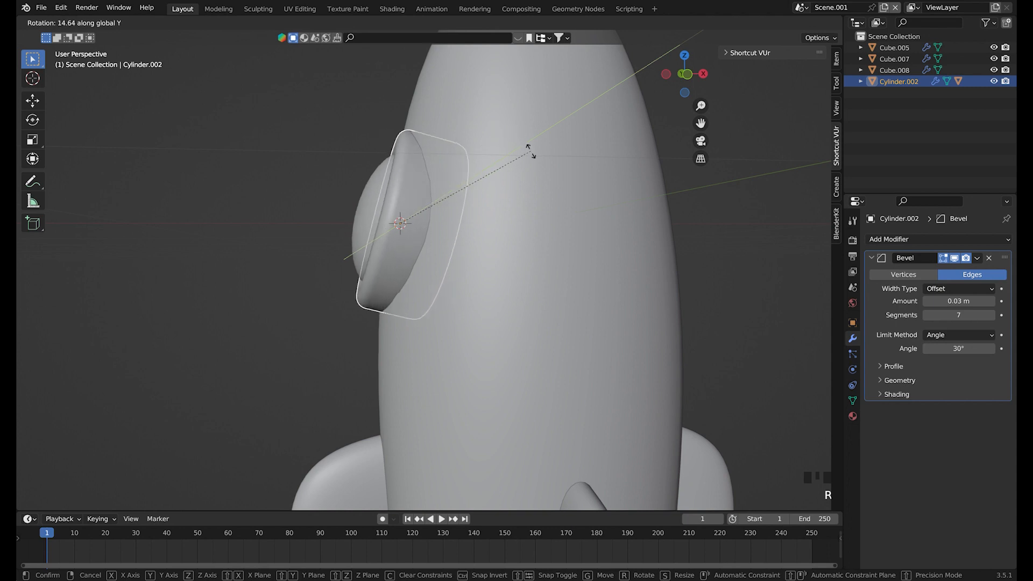
left_click(527, 141)
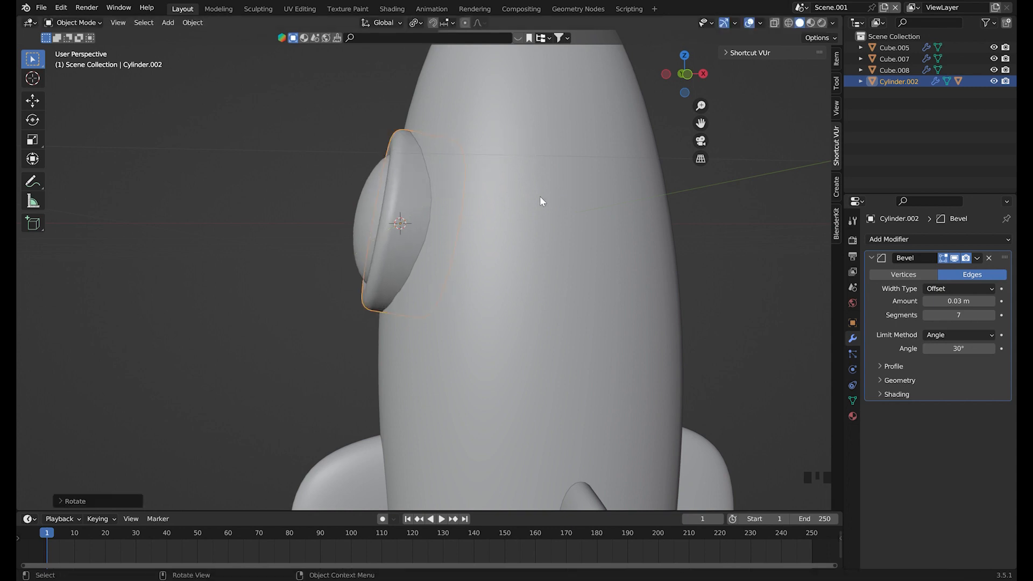
key("g")
key("x")
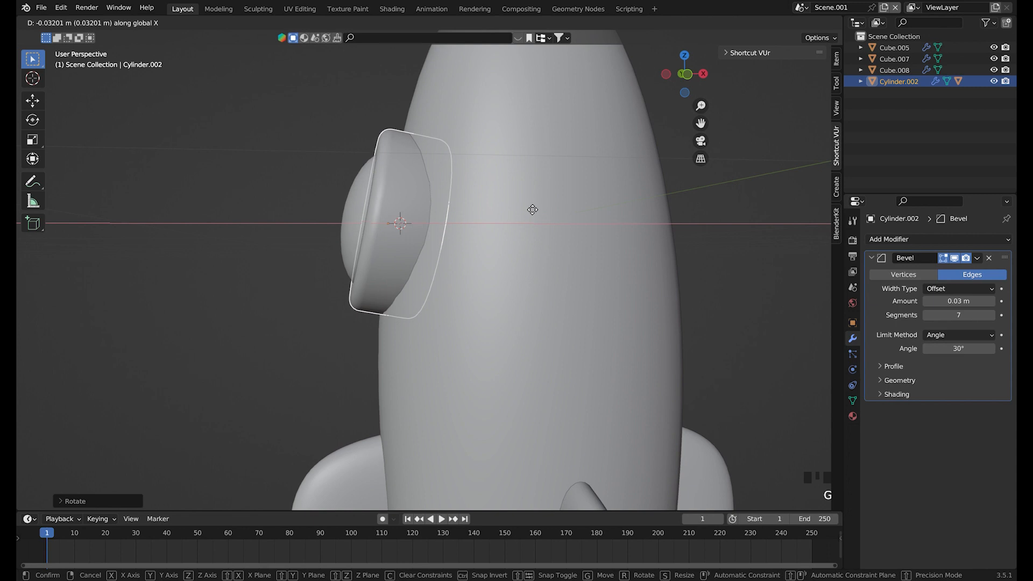
left_click(532, 209)
scroll(535, 210, "down", 4)
middle_click_drag(535, 209, 618, 224)
Scale the window ring with its glass down to about 0.71.
key("s")
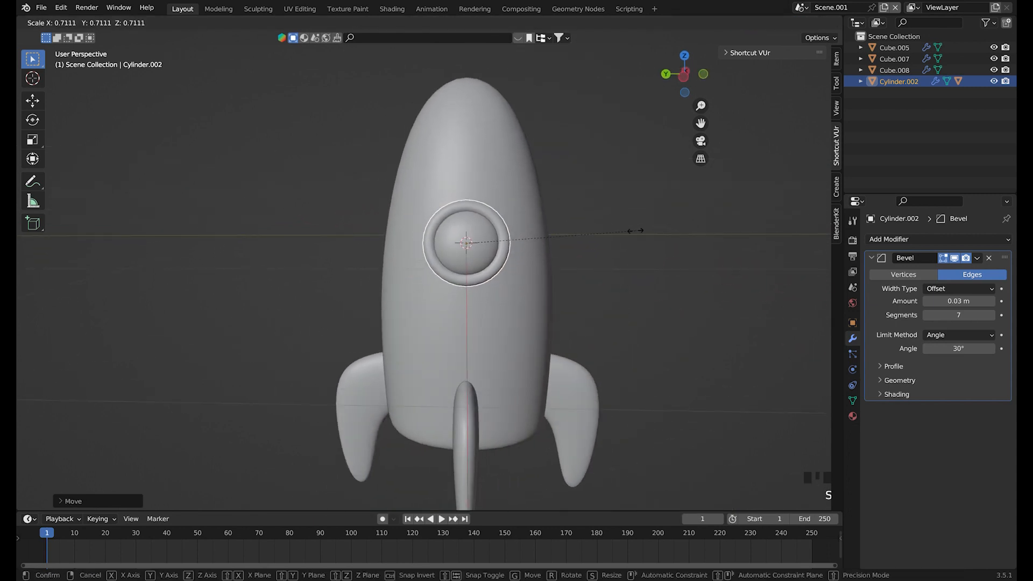
left_click(638, 229)
middle_click_drag(637, 229, 570, 246)
Nudge the window ring along Z and X to seat it in the rocket body, and deselect it.
key("g")
key("z")
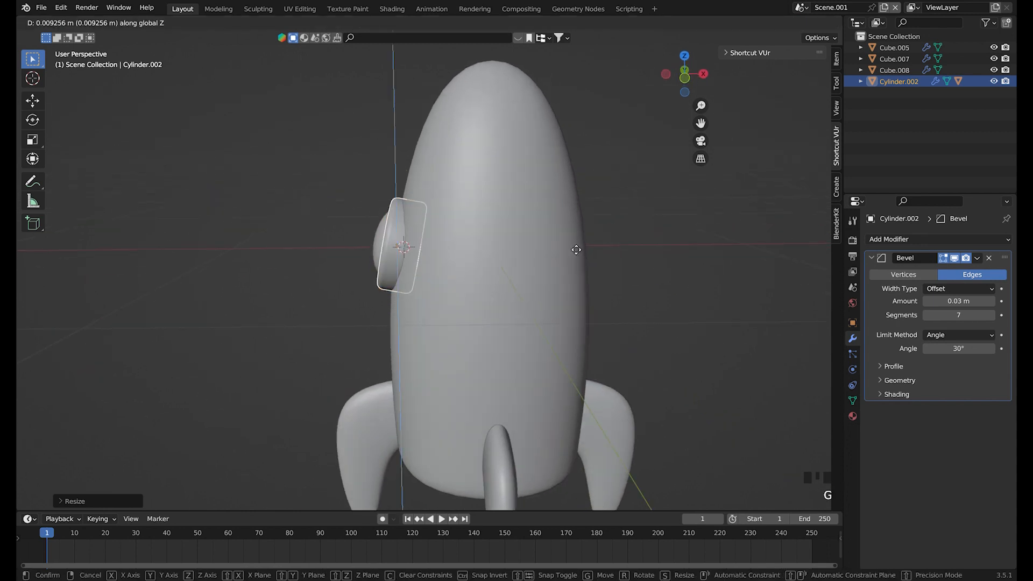
left_click(571, 245)
key("g")
key("x")
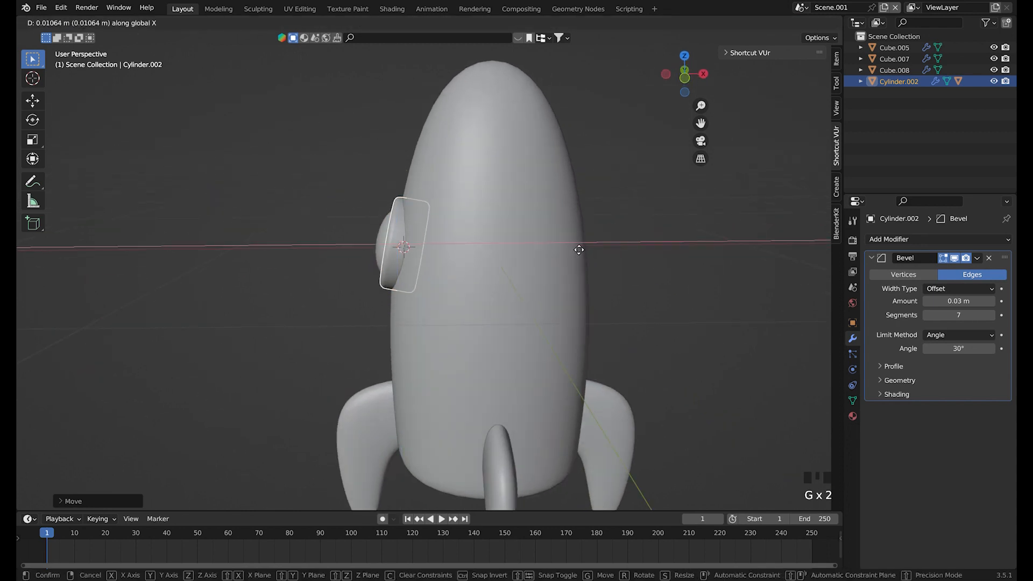
left_click(572, 243)
key("alt+a")
scroll(534, 220, "down", 3)
middle_click_drag(535, 221, 652, 198)
Add a mesh cylinder at the 3D cursor and scale it down to less than the rocket body's width.
left_click(480, 304)
scroll(480, 305, "up", 3)
middle_click_drag(488, 323, 444, 239, "shift")
middle_click_drag(459, 342, 491, 334)
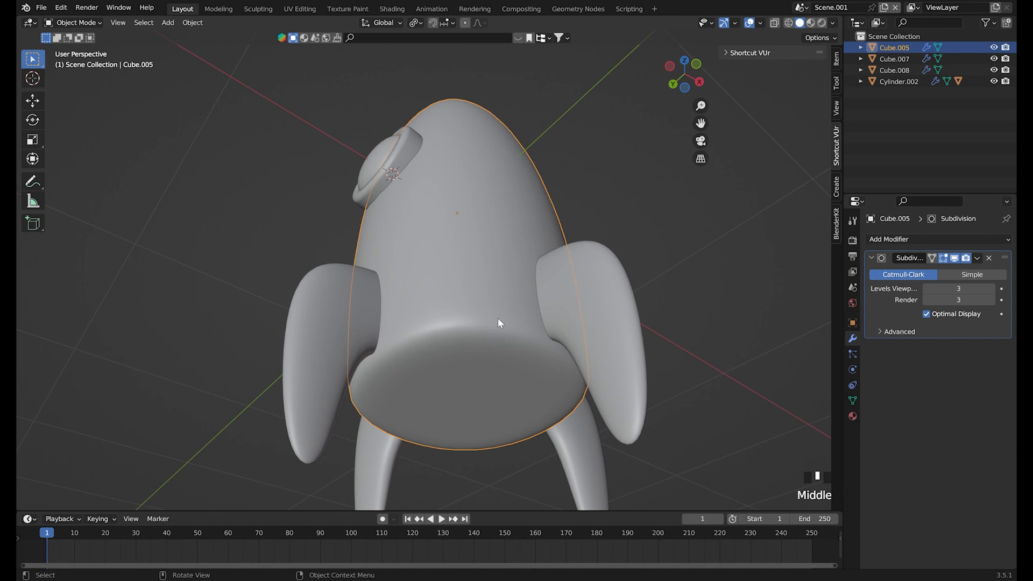
scroll(479, 208, "down", 3)
middle_click_drag(479, 207, 430, 235)
left_click(170, 22)
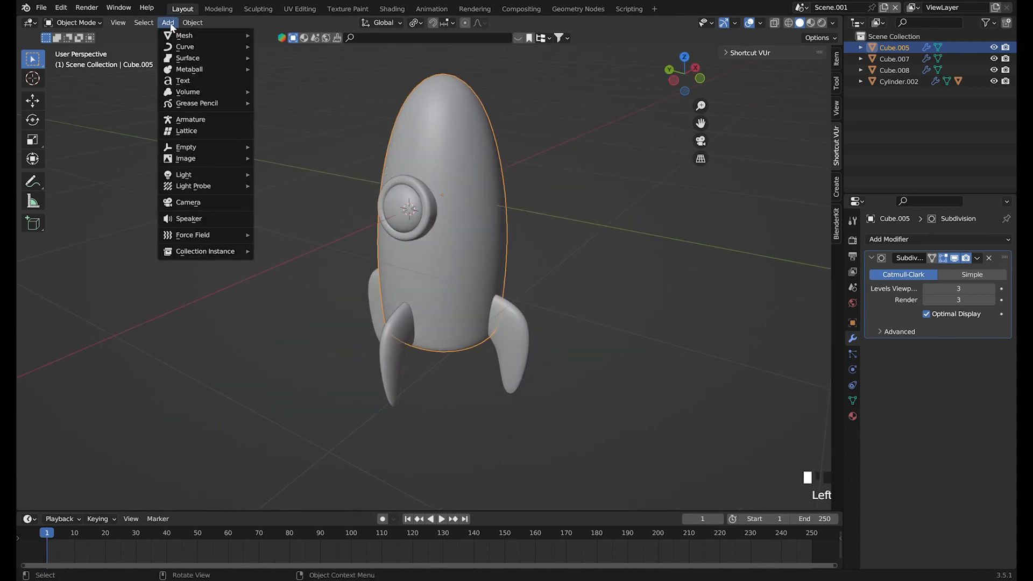
mouse_move(192, 30)
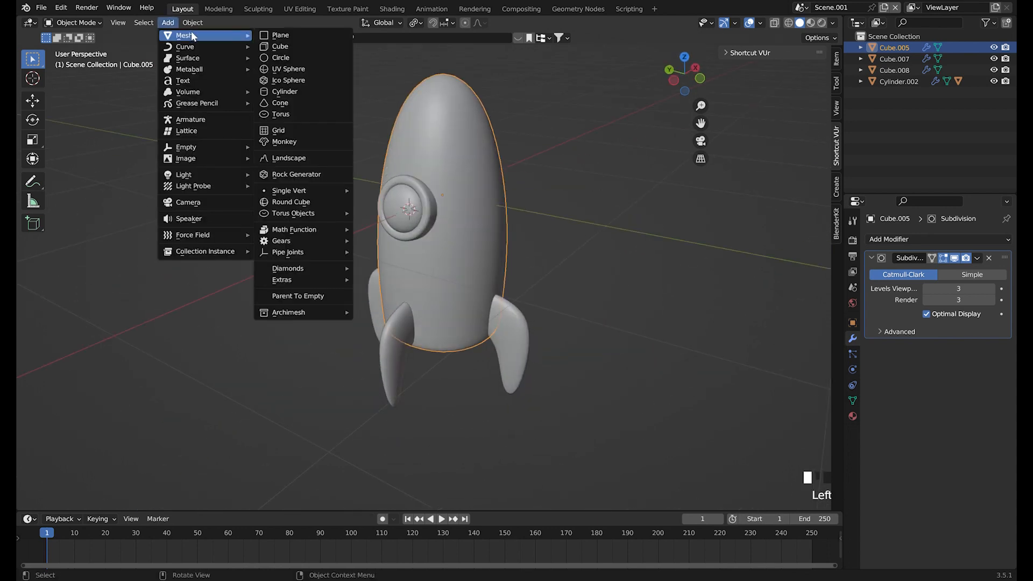
left_click(308, 92)
key("s")
left_click(510, 199)
Move the cylinder about 0.33 m along X to centre it on the rocket body in top view.
middle_click_drag(509, 197, 429, 270)
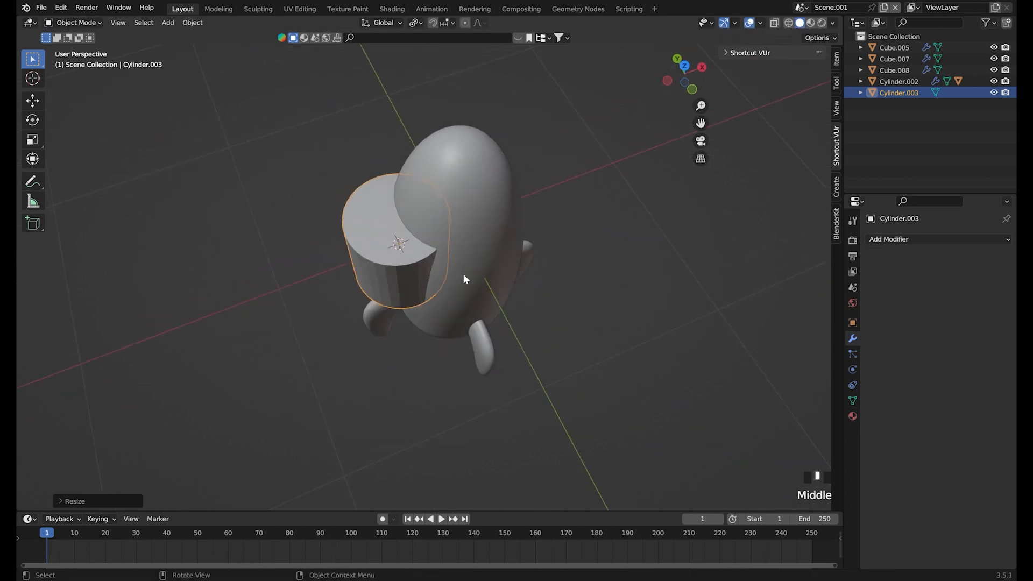
key("KP_7")
key("g")
key("x")
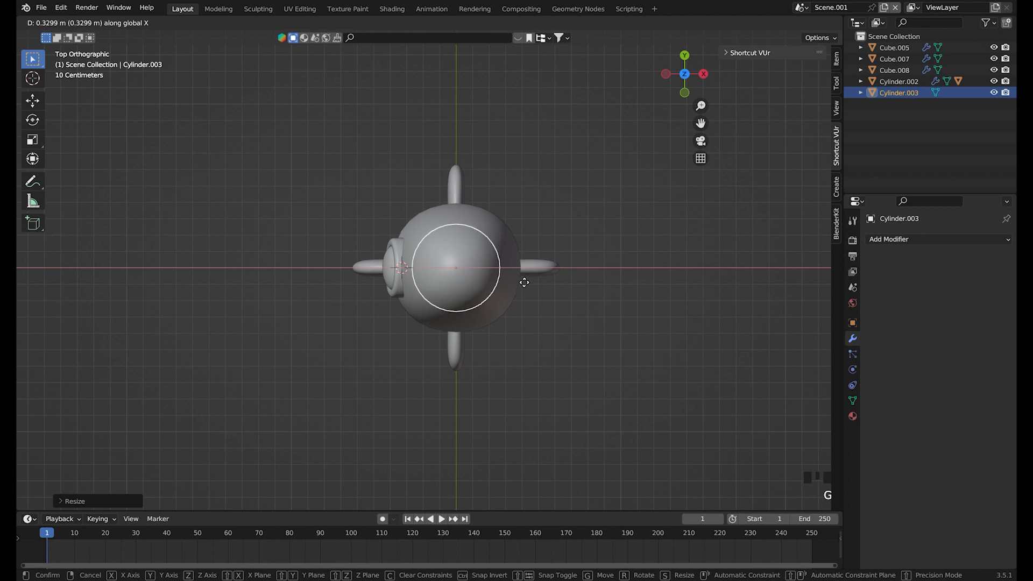
left_click(525, 280)
Lower the cylinder along Z to the rocket's base and scale it down until it is narrower than the space between the fins.
middle_click_drag(501, 295, 463, 173)
key("g")
key("z")
left_click(471, 357)
key("s")
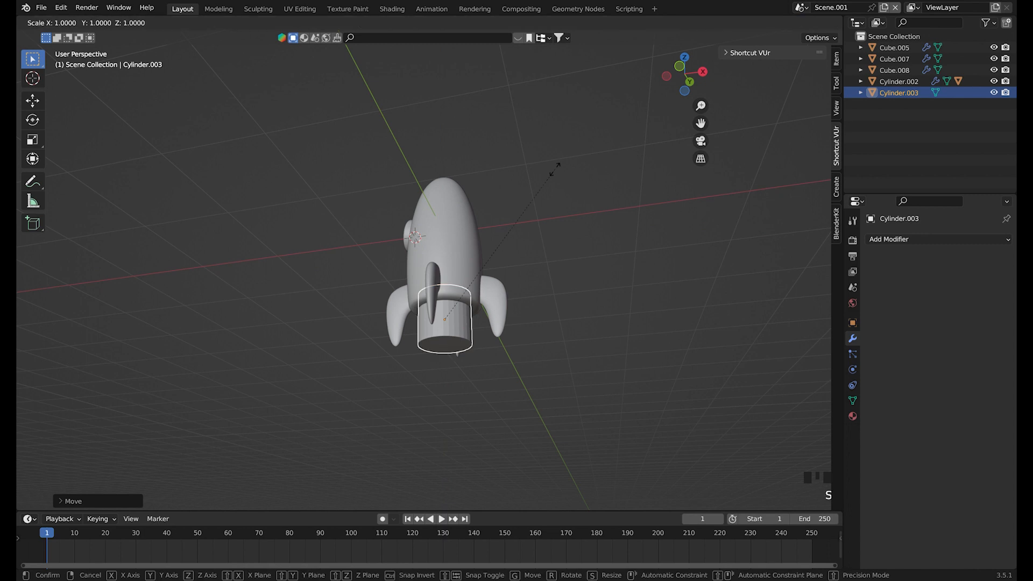
left_click(610, 373)
key("s")
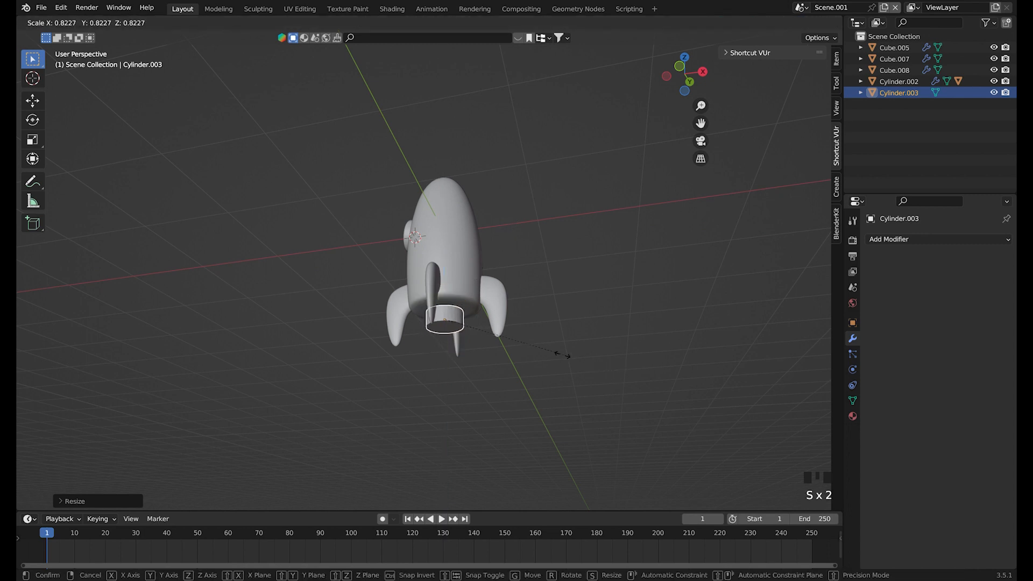
left_click(525, 353)
Enlarge the cylinder slightly and raise it about 0.09 m along Z into the rocket's base.
scroll(522, 352, "up", 2)
scroll(518, 348, "up", 1)
middle_click_drag(512, 344, 496, 287)
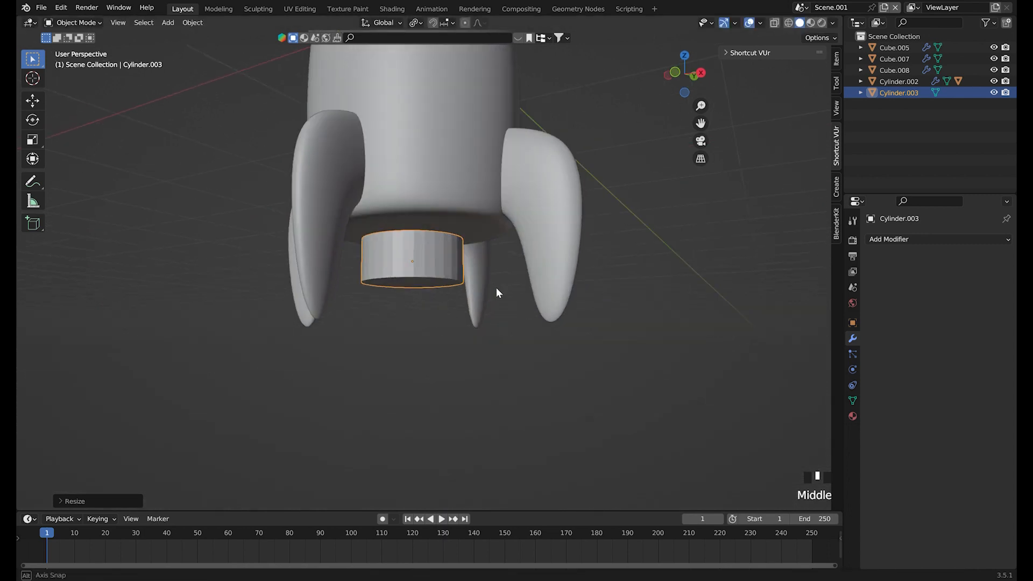
key("s")
left_click(618, 283)
key("g")
key("z")
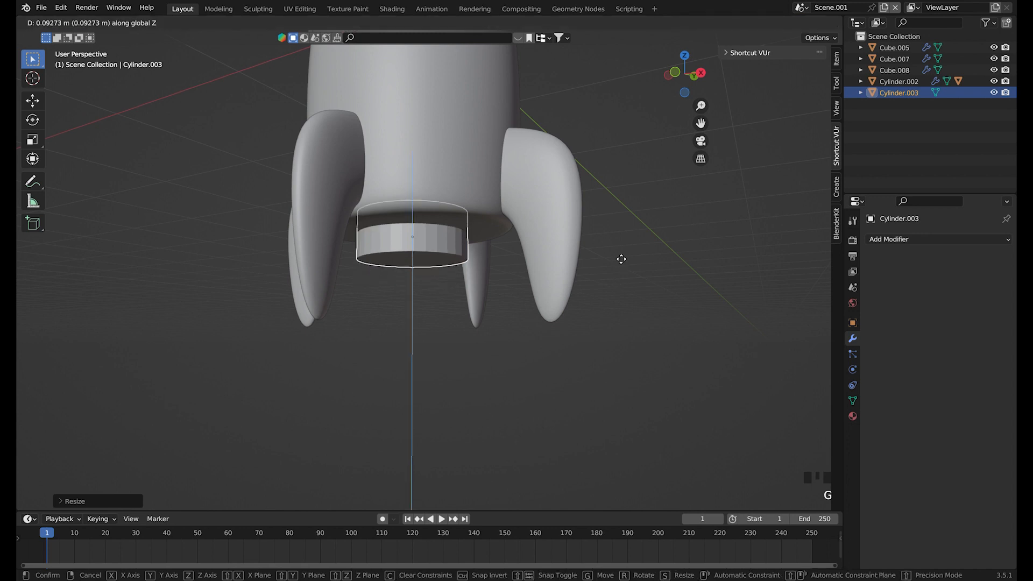
left_click(621, 252)
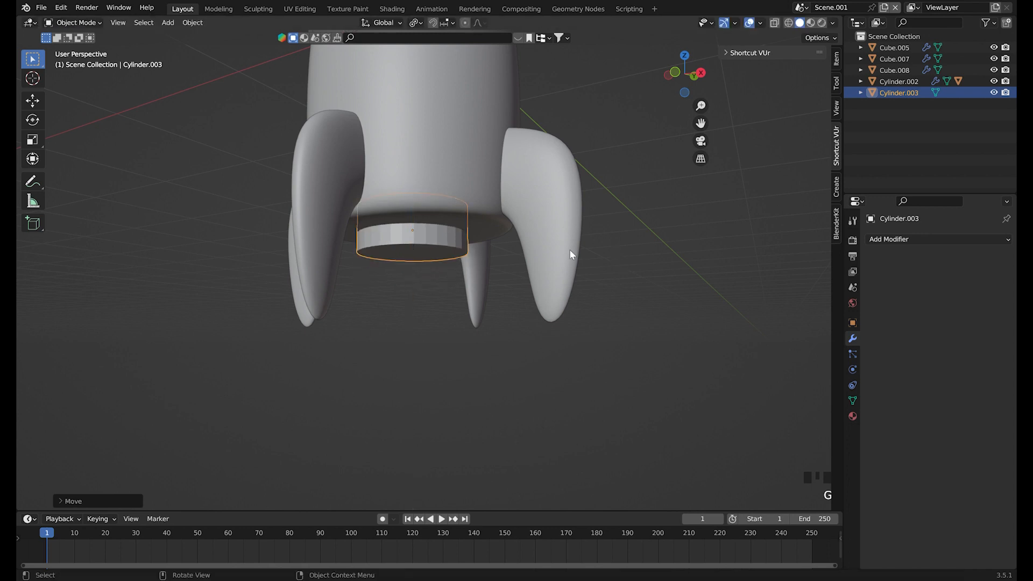
Apply the cylinder's object transform and add a Bevel modifier to it.
key("ctrl+a")
left_click(599, 253)
left_click(914, 239)
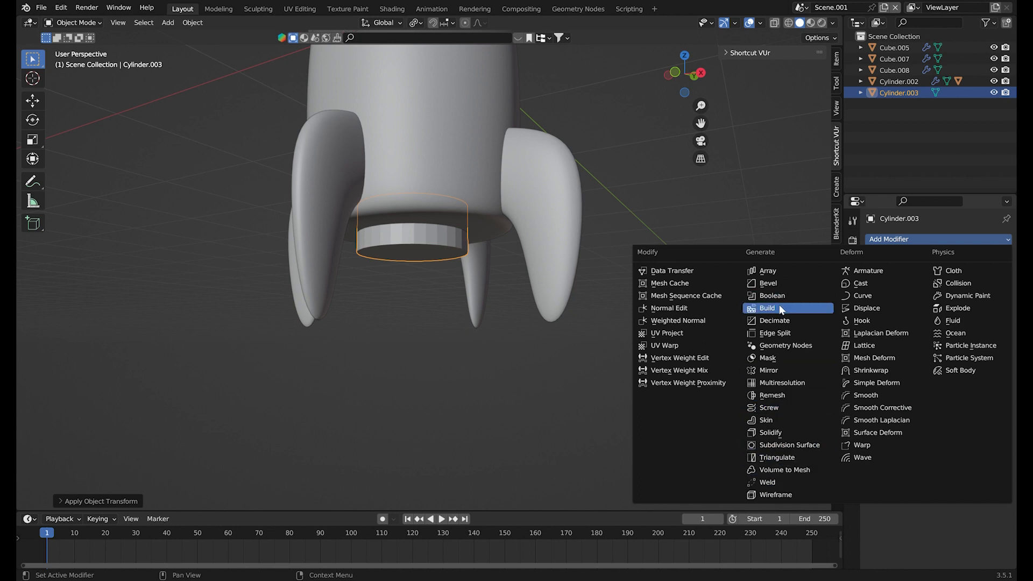
left_click(779, 283)
Set the cylinder's bevel amount to 0.04 m with 5 segments.
left_click(992, 302)
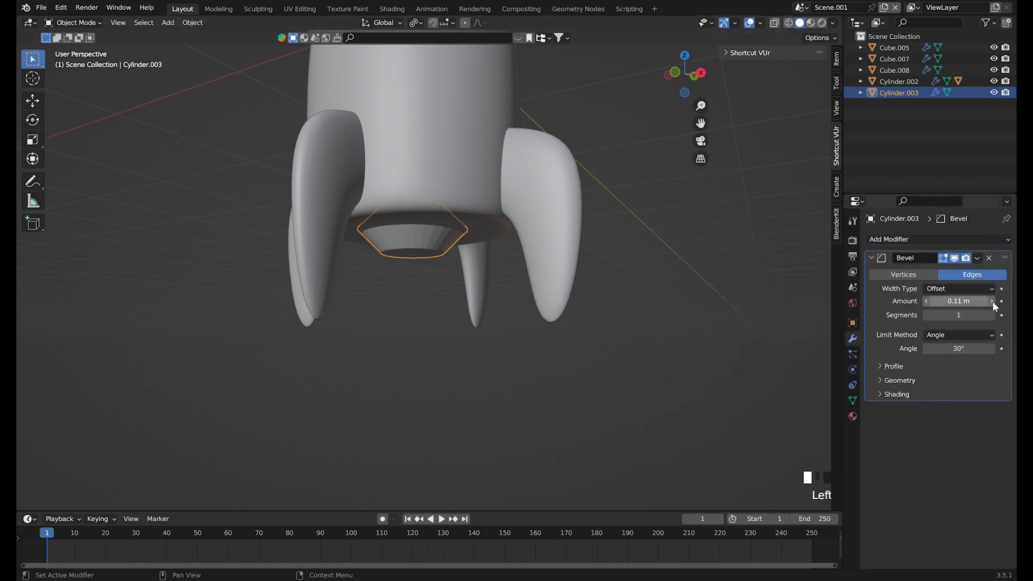
left_click(925, 301)
triple_click(925, 300)
triple_click(925, 301)
double_click(925, 301)
double_click(926, 301)
left_click(925, 301)
triple_click(993, 313)
left_click(993, 313)
Shade the bevelled cylinder smooth and adjust its height along Z beneath the rocket body.
right_click(438, 232)
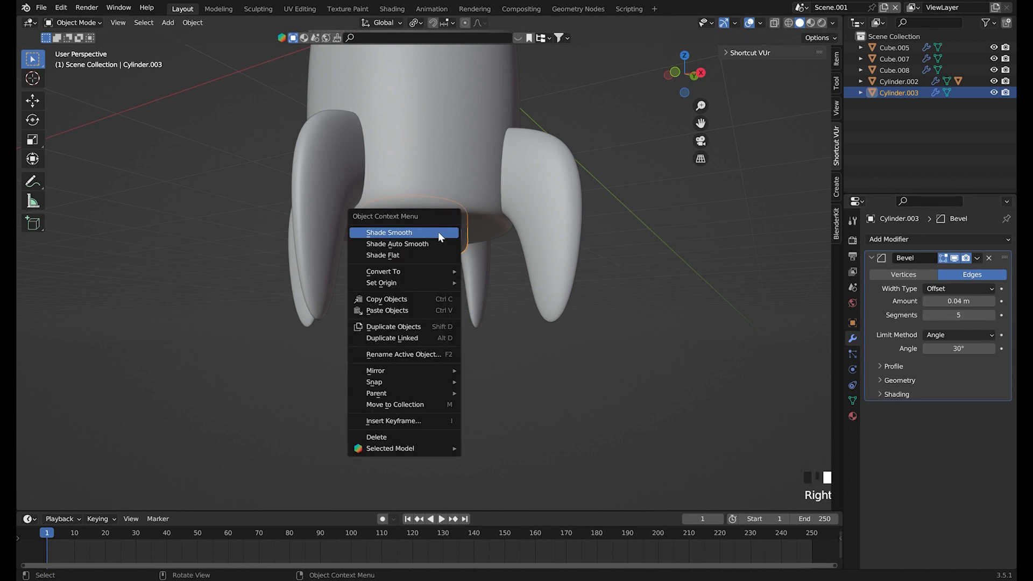
left_click(438, 231)
middle_click_drag(450, 231, 476, 279)
key("g")
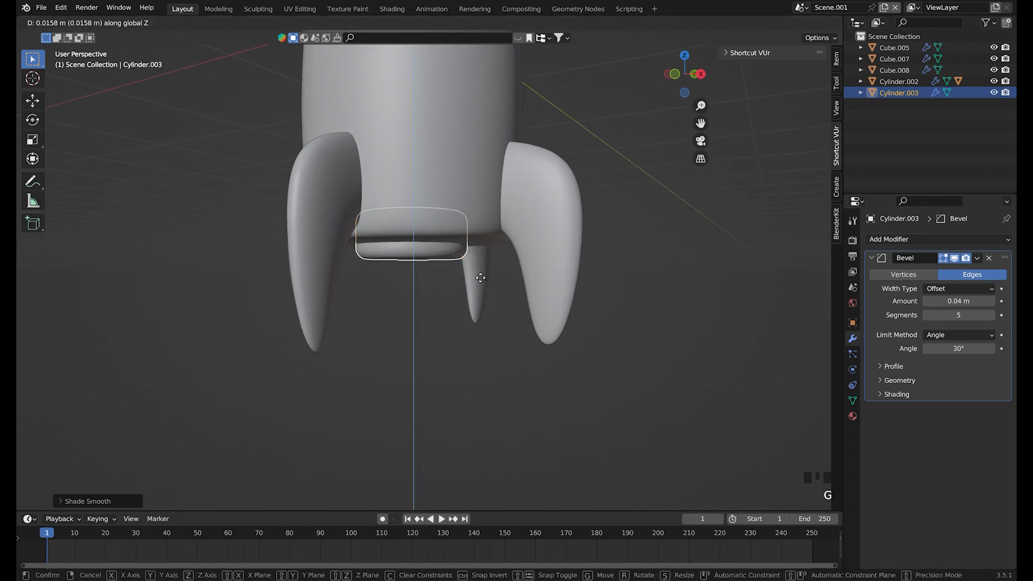
left_click(475, 288)
Inset the cylinder's bottom face and extrude it inward about 0.08 m to hollow out the rocket nozzle.
middle_click_drag(475, 289, 457, 263)
scroll(380, 263, "up", 3)
middle_click_drag(380, 263, 447, 246, "shift")
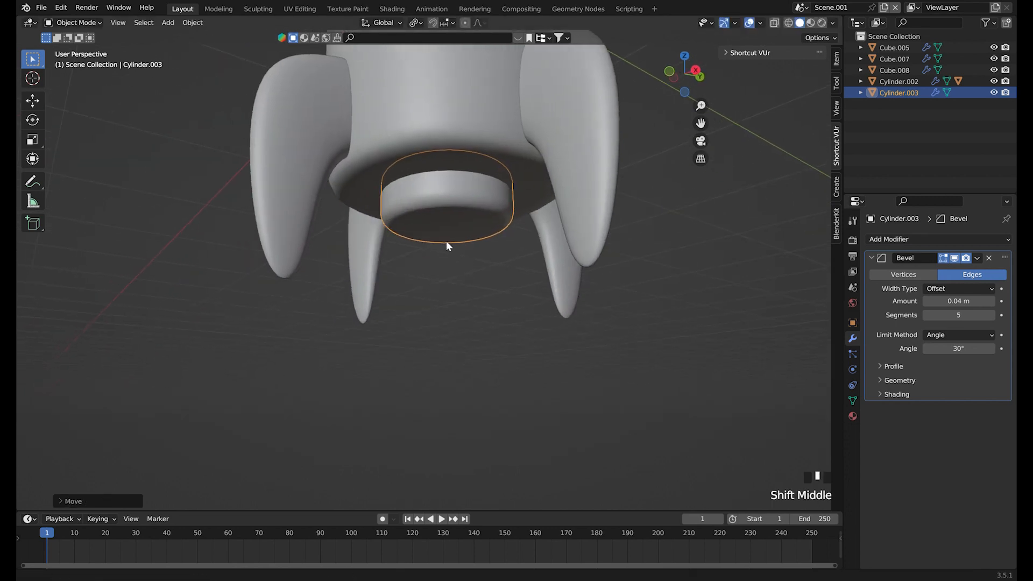
key("Tab")
middle_click_drag(461, 339, 456, 283)
left_click(442, 204)
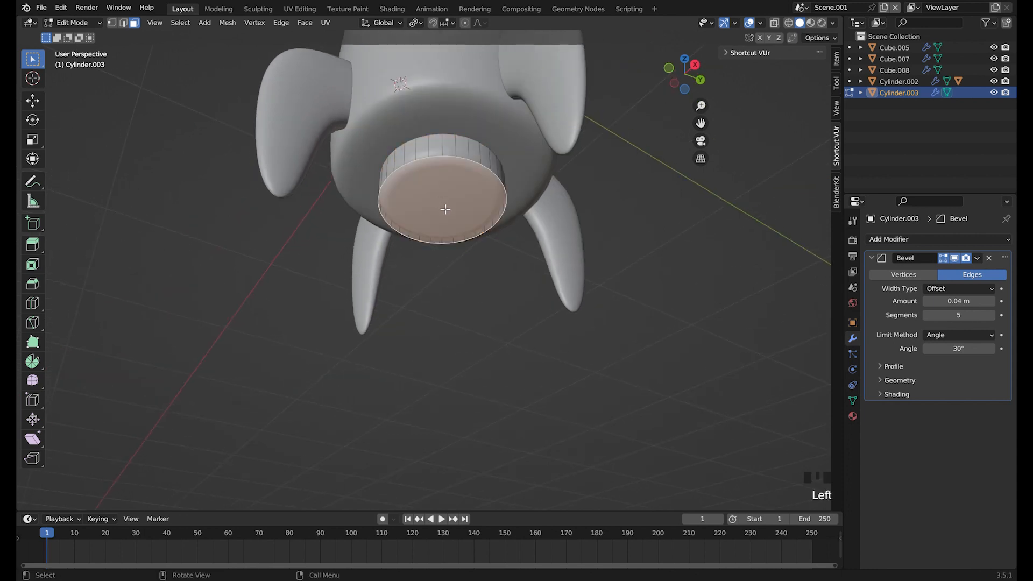
key("i")
left_click(649, 224)
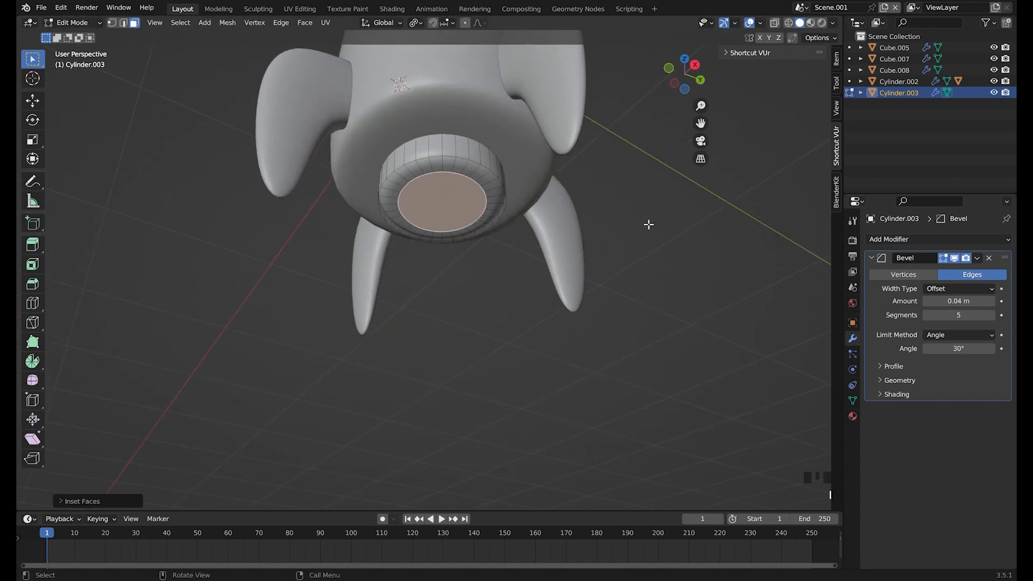
key("e")
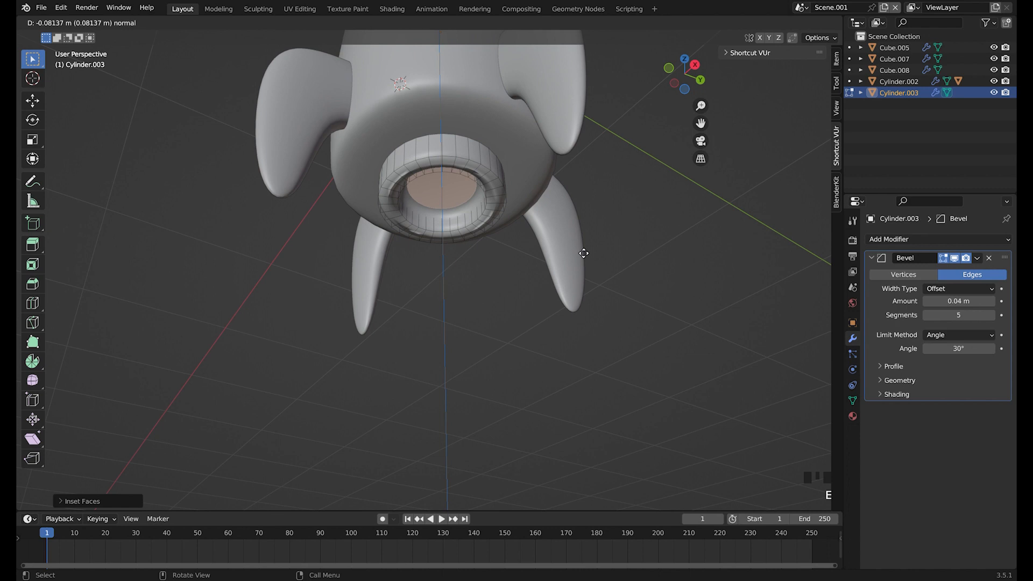
left_click(584, 261)
key("Tab")
Add a mesh cube at the 3D cursor and flatten it along Y to about 0.13 of its thickness.
middle_click_drag(577, 254, 475, 264)
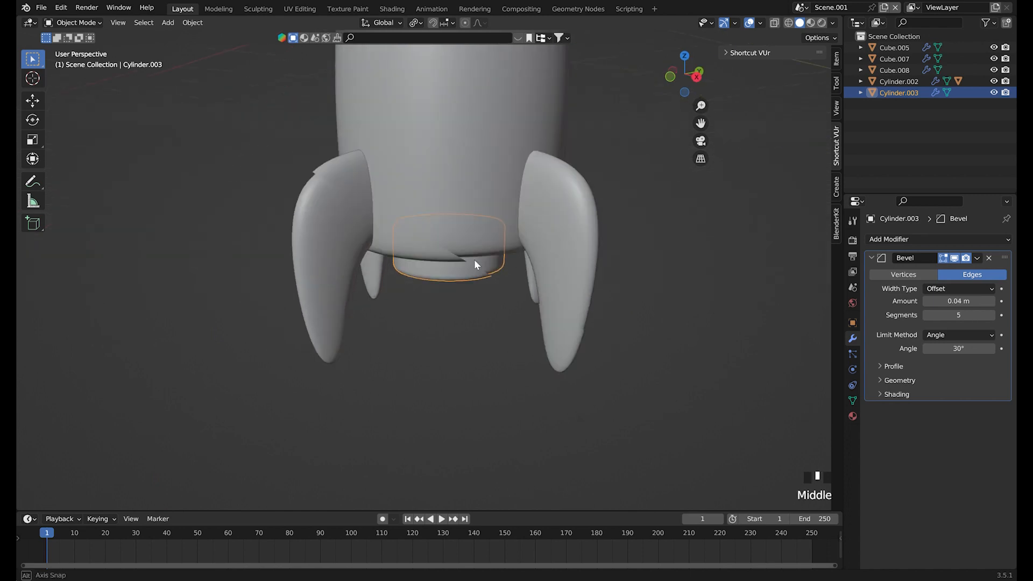
scroll(454, 311, "down", 5)
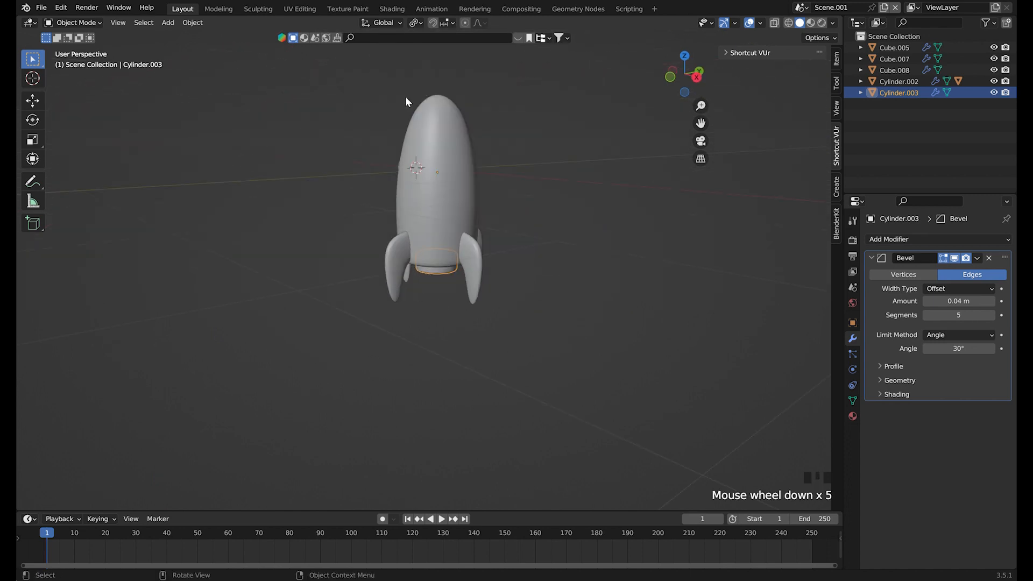
left_click(168, 23)
mouse_move(177, 34)
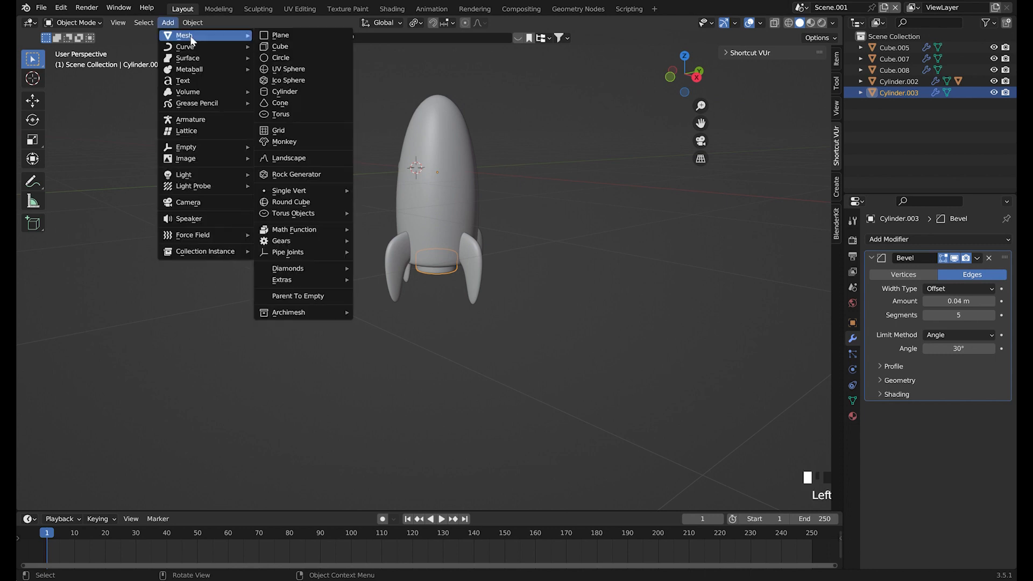
left_click(279, 45)
scroll(401, 156, "down", 3)
middle_click_drag(401, 156, 446, 175)
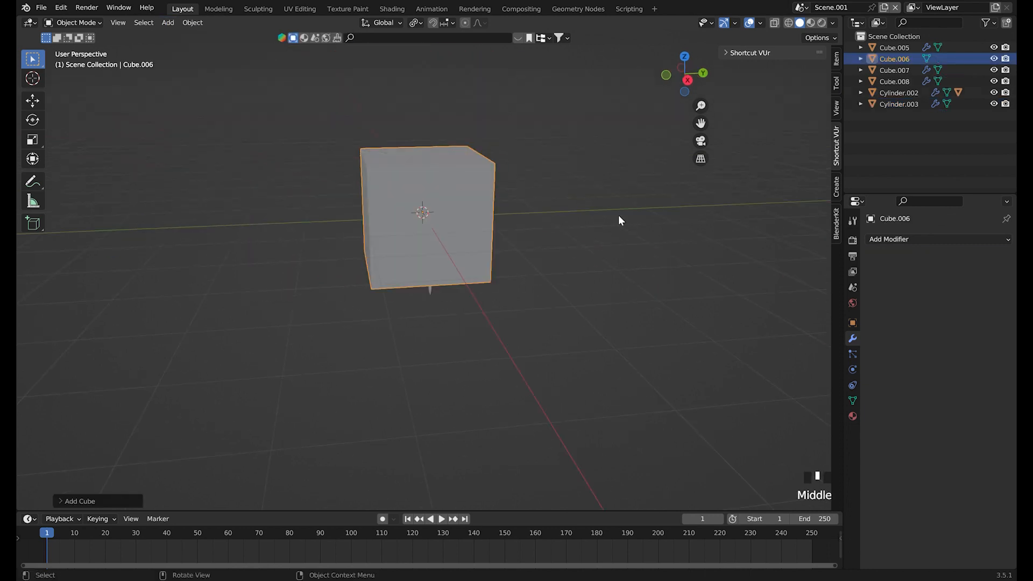
key("s")
key("y")
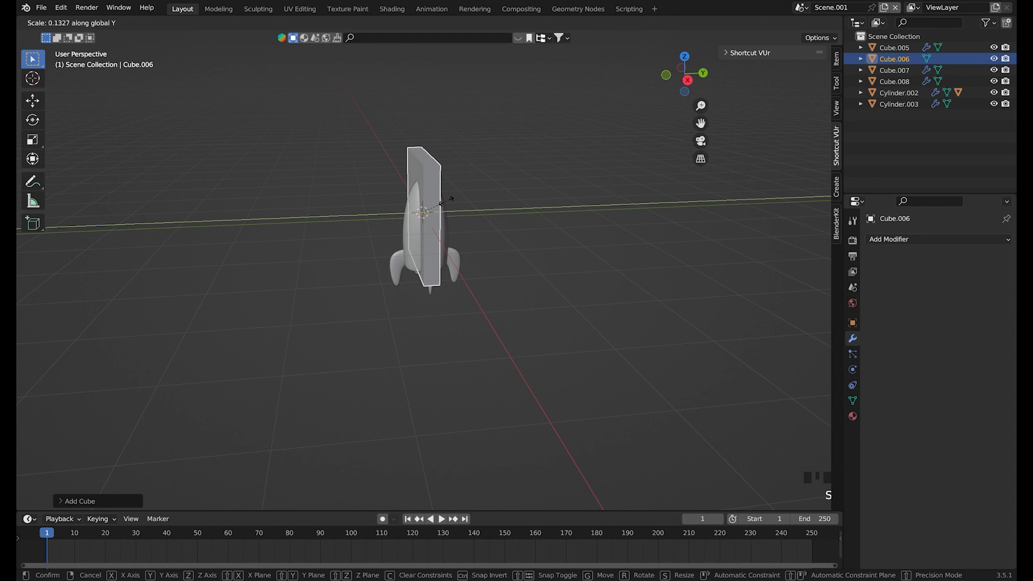
left_click(446, 201)
Scale the flattened cube down to about a third and move it clear of the rocket, beside the window.
scroll(400, 187, "up", 4)
middle_click_drag(399, 186, 675, 249)
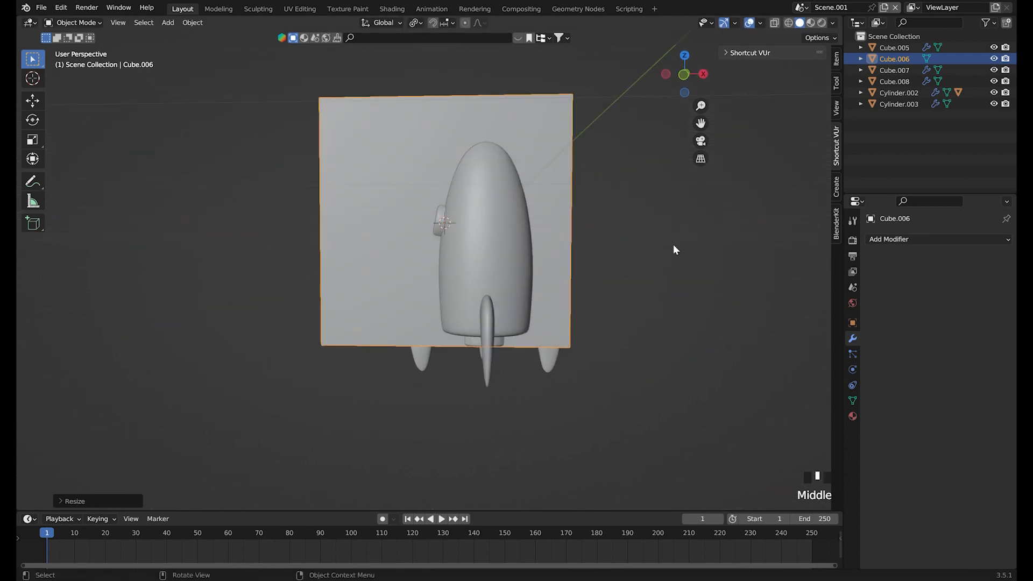
key("s")
left_click(537, 229)
key("g")
left_click(431, 248)
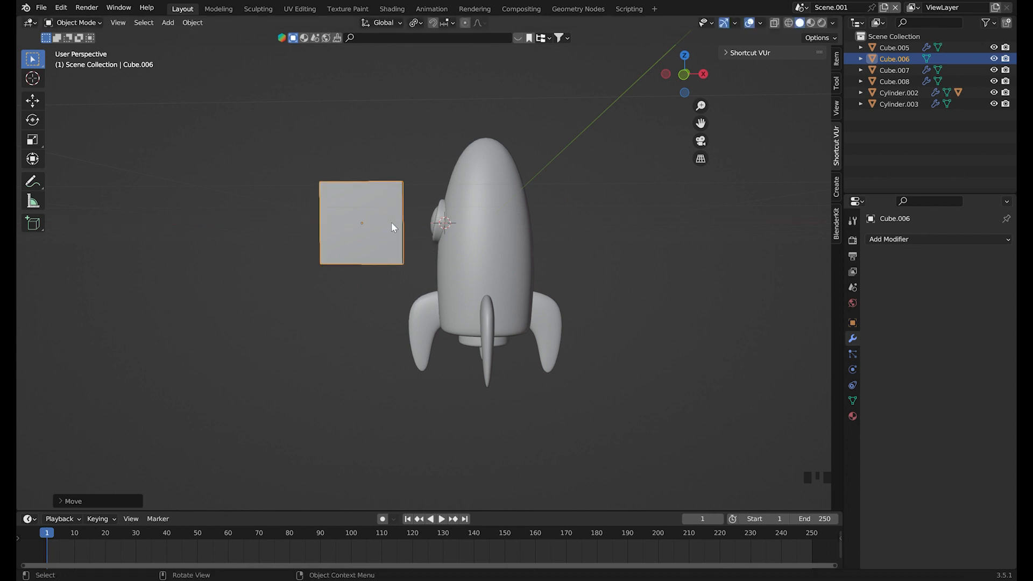
Divide the flattened cube with five evenly spaced vertical loop cuts.
scroll(333, 224, "up", 4)
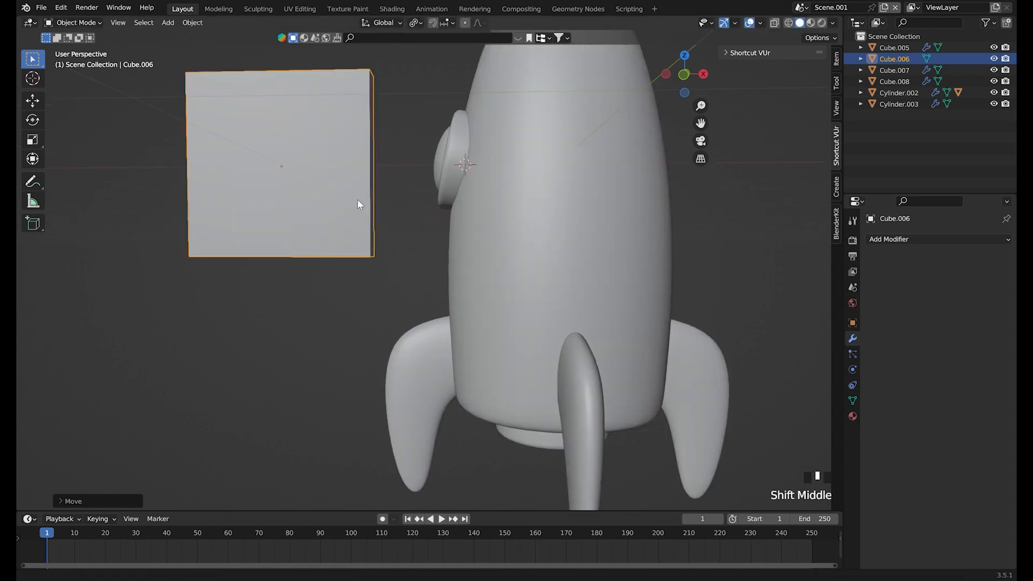
middle_click_drag(359, 204, 422, 240, "shift")
key("Tab")
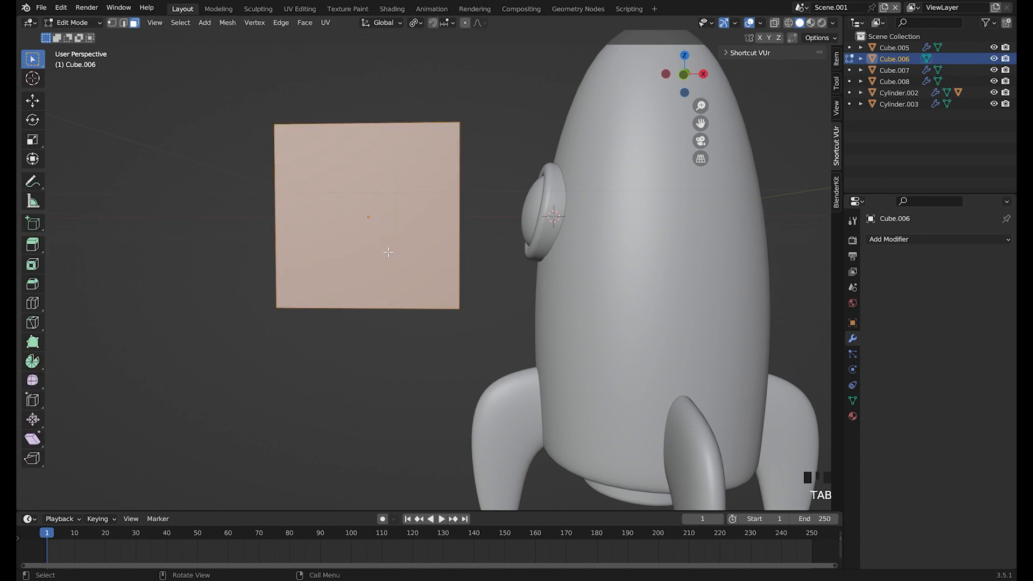
left_click(36, 306)
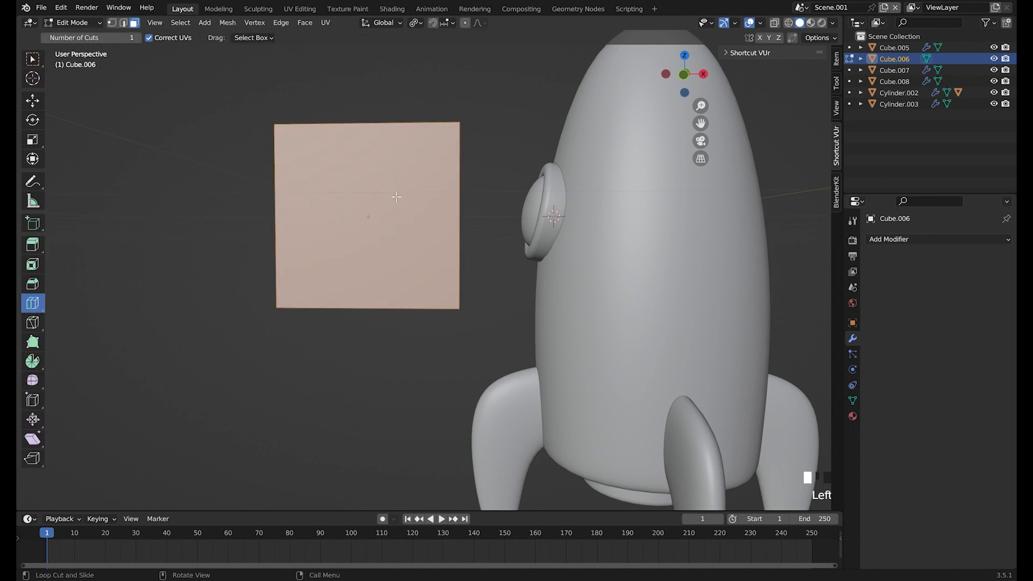
left_click(341, 132)
key("ctrl+z")
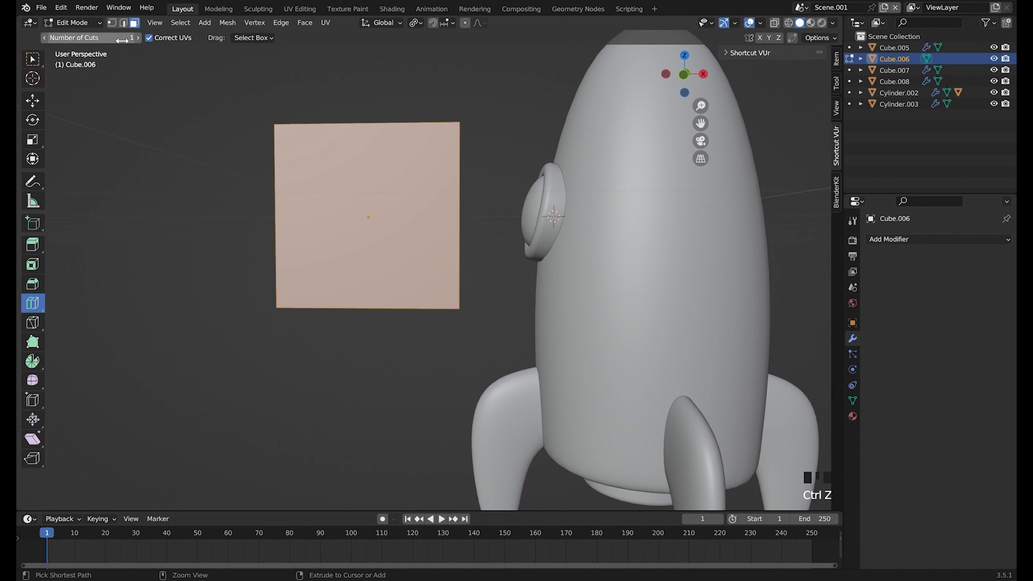
left_click(138, 39)
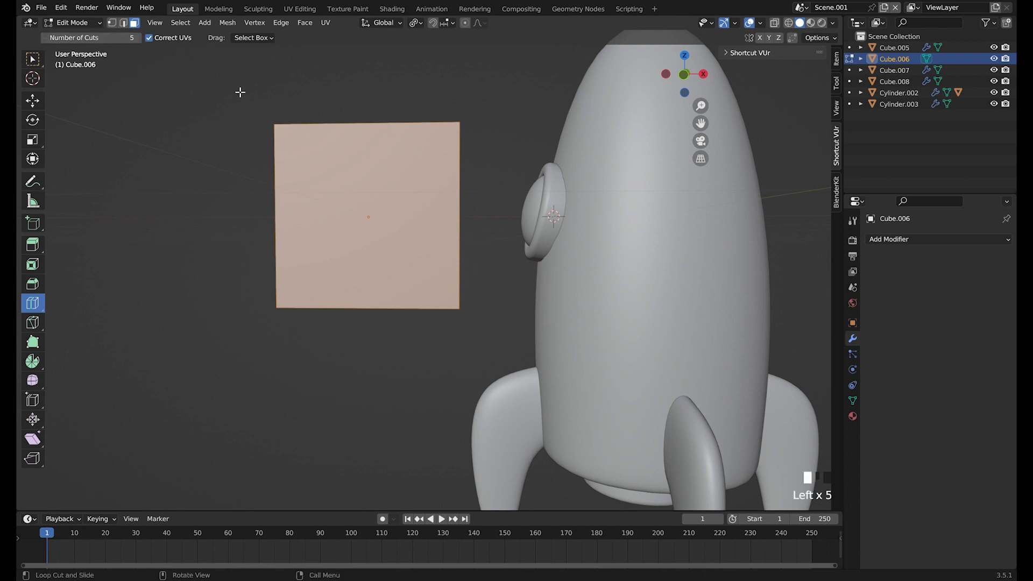
left_click(329, 130)
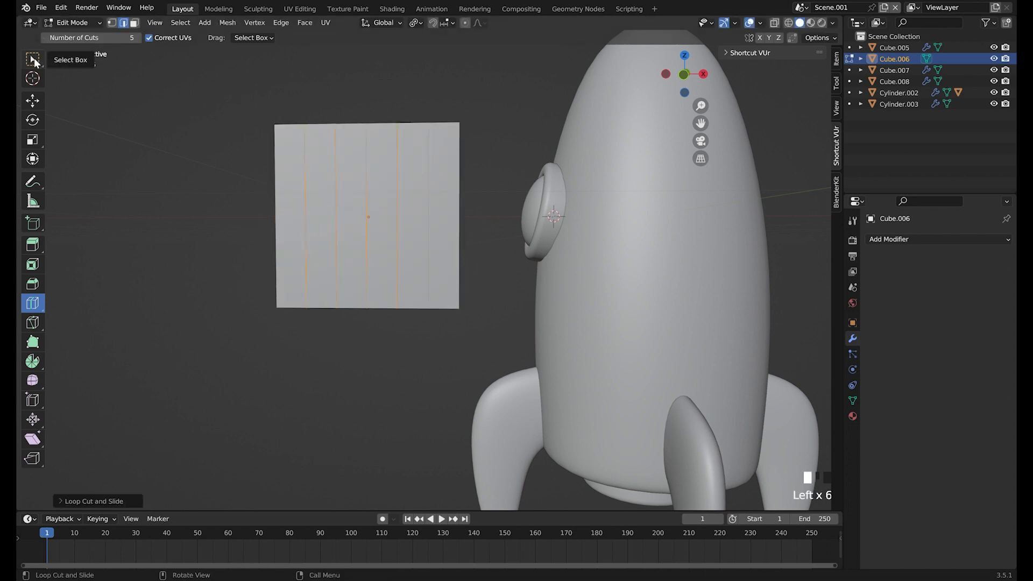
key("w")
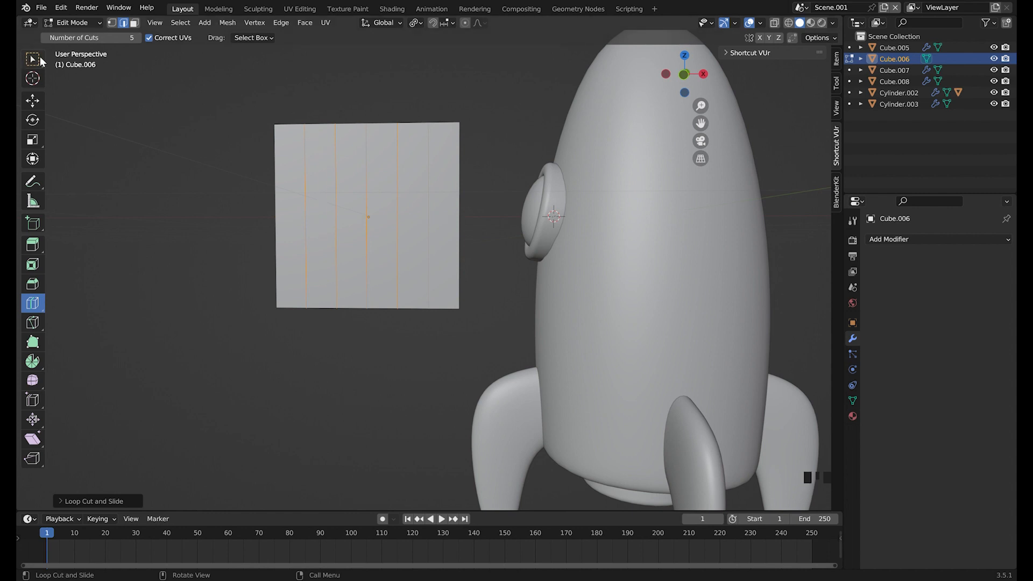
Add a Subdivision Surface modifier to the flattened cube with viewport and render levels of 3.
middle_click_drag(320, 138, 408, 108)
left_click(909, 237)
left_click(813, 432)
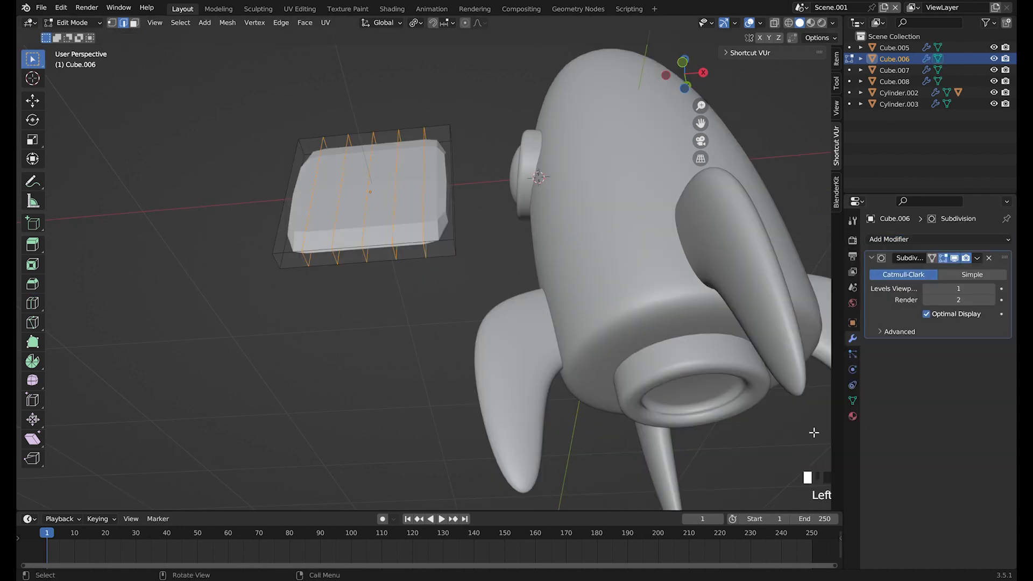
left_click(992, 287)
left_click(992, 288)
left_click(993, 299)
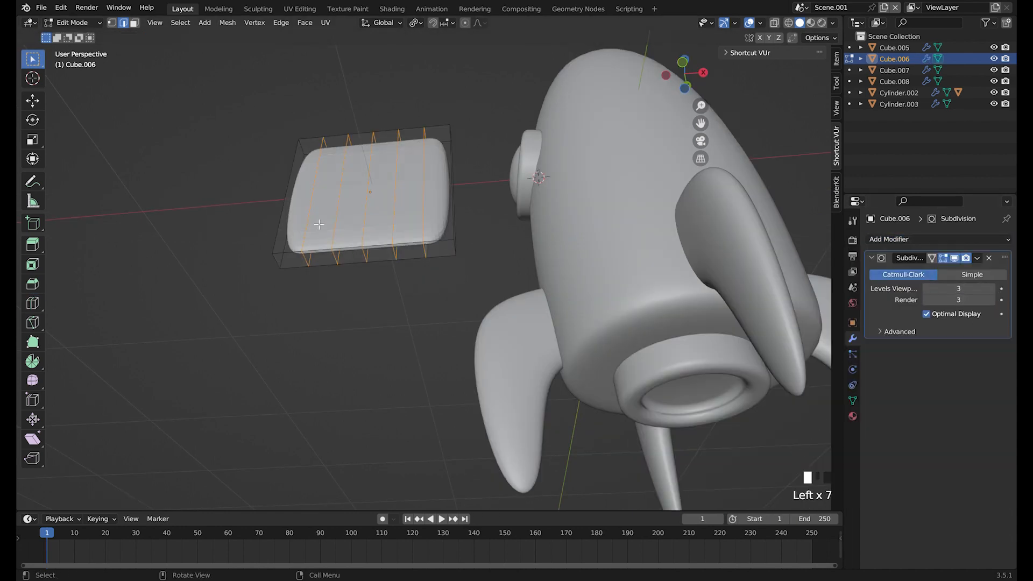
Pull the middle edge of the flattened cube's underside down to form a central point.
middle_click_drag(688, 302, 707, 322)
left_click(379, 268)
middle_click_drag(428, 298, 438, 325)
key("g")
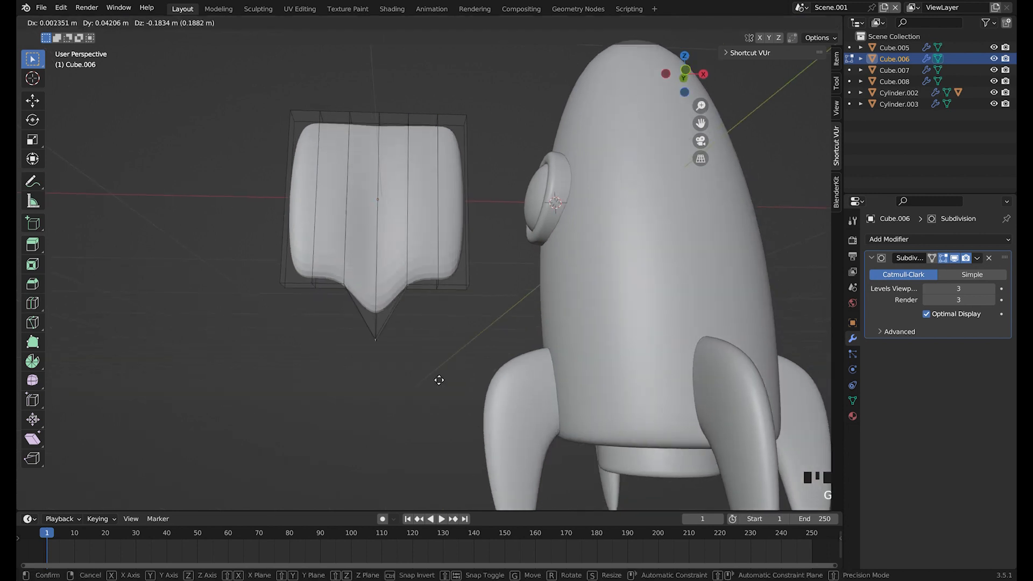
left_click(431, 406)
Change the transform pivot point and narrow the shape's underside by scaling its two bottom corner edges inward along X.
middle_click_drag(431, 405, 293, 260)
key("s")
key("x")
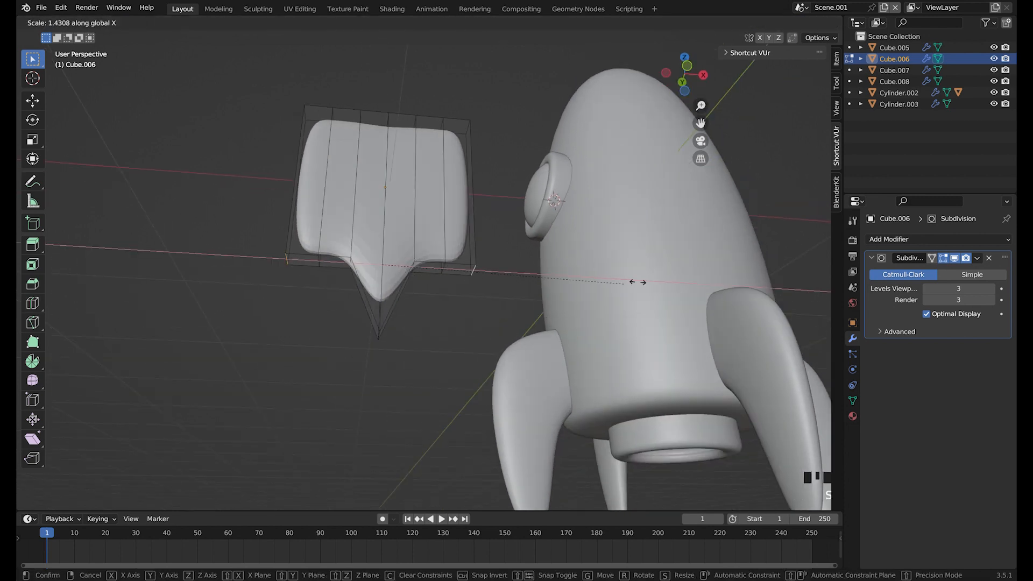
right_click(638, 282)
left_click(416, 23)
left_click(434, 73)
Pull the bottom edges next to both outer corners down to form a shorter point on each side of the central one.
middle_click_drag(554, 293, 311, 288)
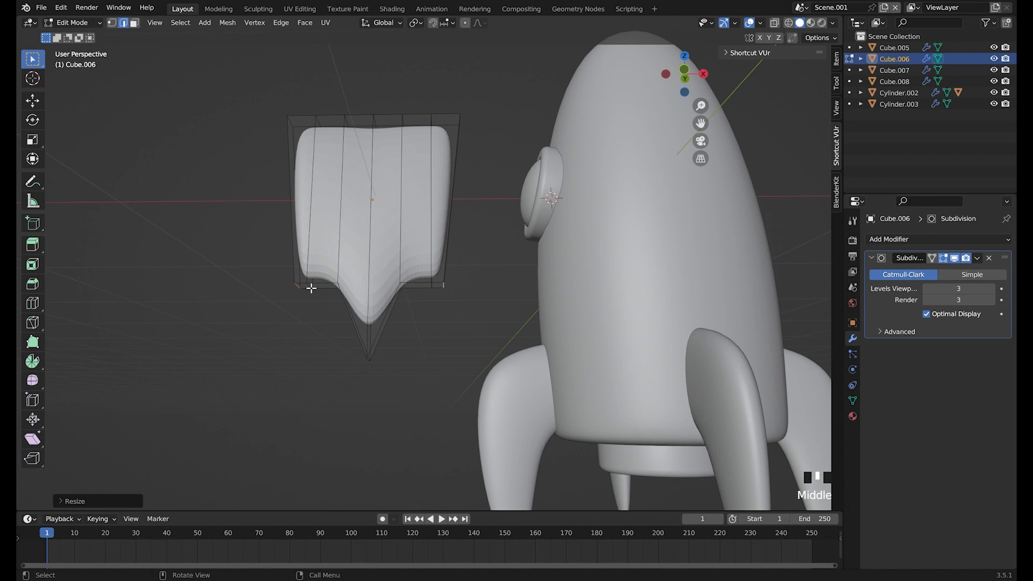
key("g")
left_click(416, 335)
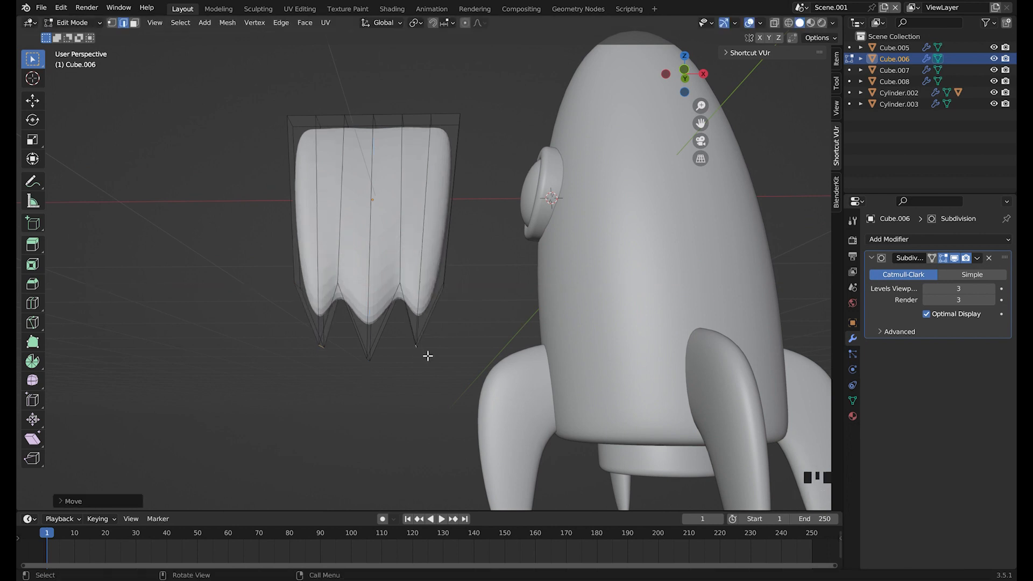
Add two horizontal loop cuts to the flame shape, one near its lower points and one near its upper edge.
left_click(33, 303)
left_click(371, 218)
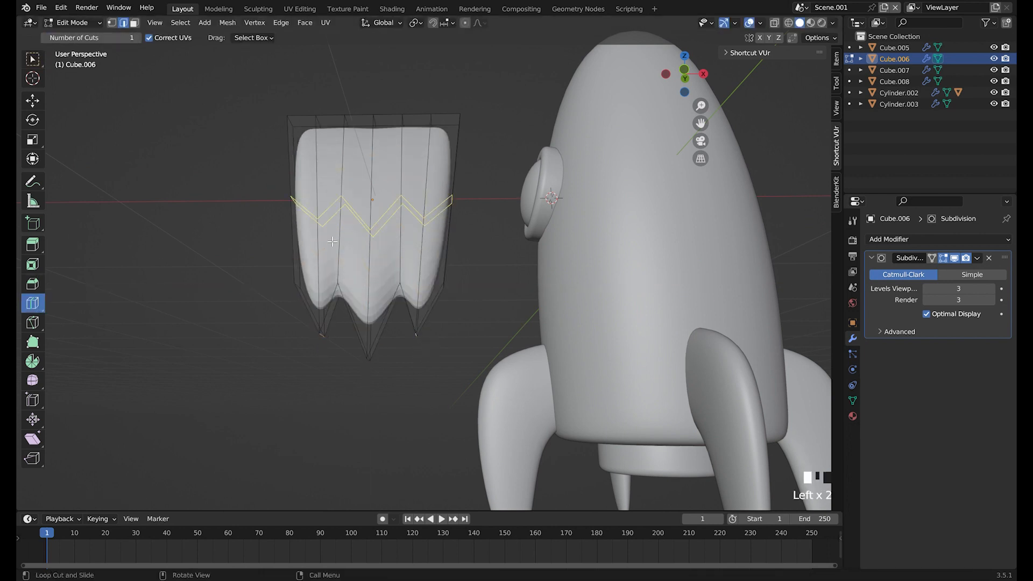
left_click_drag(332, 242, 332, 286)
left_click_drag(410, 208, 415, 156)
left_click(33, 59)
Adjust the height of the notch edges between the lower points and of the outer lower corner edges.
middle_click_drag(323, 314, 268, 292)
scroll(277, 222, "up", 2)
left_click(334, 301)
middle_click_drag(468, 334, 424, 358)
key("g")
key("z")
middle_click_drag(512, 353, 403, 364)
left_click(491, 338)
key("g")
left_click(496, 385)
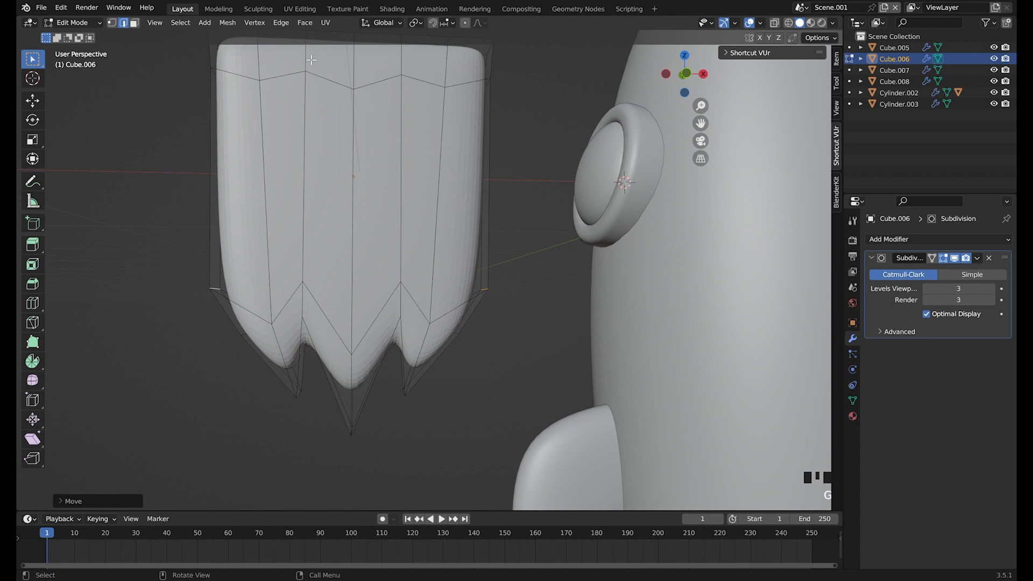
Narrow the flame shape's upper end by scaling its top faces inward along X, and shift them along Z.
key("3")
middle_click_drag(535, 202, 483, 188)
left_click_drag(483, 189, 170, 190)
key("s")
key("x")
left_click(411, 172)
middle_click_drag(411, 215, 411, 178)
key("g")
key("z")
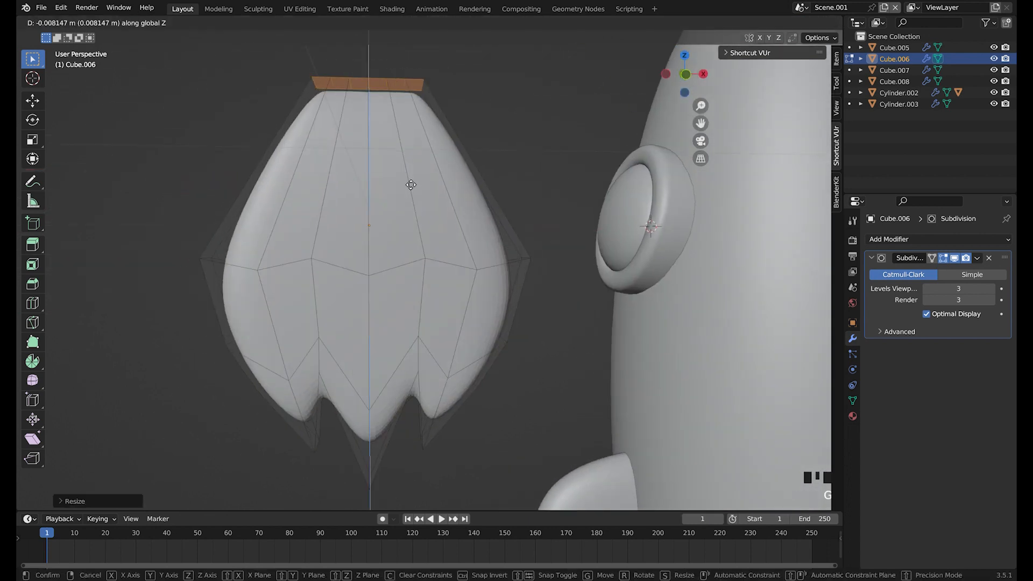
left_click(411, 233)
Lower the central edge on the underside of the flame shape along Z.
key("2")
middle_click_drag(349, 301, 341, 238)
left_click(345, 293)
key("g")
key("z")
left_click(373, 329)
Scale the pair of underside edges flanking the central point along X and adjust the height of a lower edge.
middle_click_drag(330, 306, 303, 242)
left_click(285, 197)
left_click(389, 198, "shift")
key("s")
key("x")
middle_click_drag(391, 200, 455, 63)
left_click(418, 270)
key("g")
key("z")
left_click(416, 285)
left_click(455, 64)
Turn on proportional editing and move the selected lower edge along Z with a reduced influence radius.
left_click(465, 22)
key("g")
key("z")
middle_click_drag(404, 296, 395, 204)
scroll(401, 221, "up", 8)
left_click(403, 221)
key("Tab")
key("Tab")
Spread the two outer lower points apart along X using proportional editing.
mouse_move(388, 259)
middle_mouse_down()
mouse_move(272, 249)
mouse_move(433, 254)
middle_mouse_up()
key("s")
key("x")
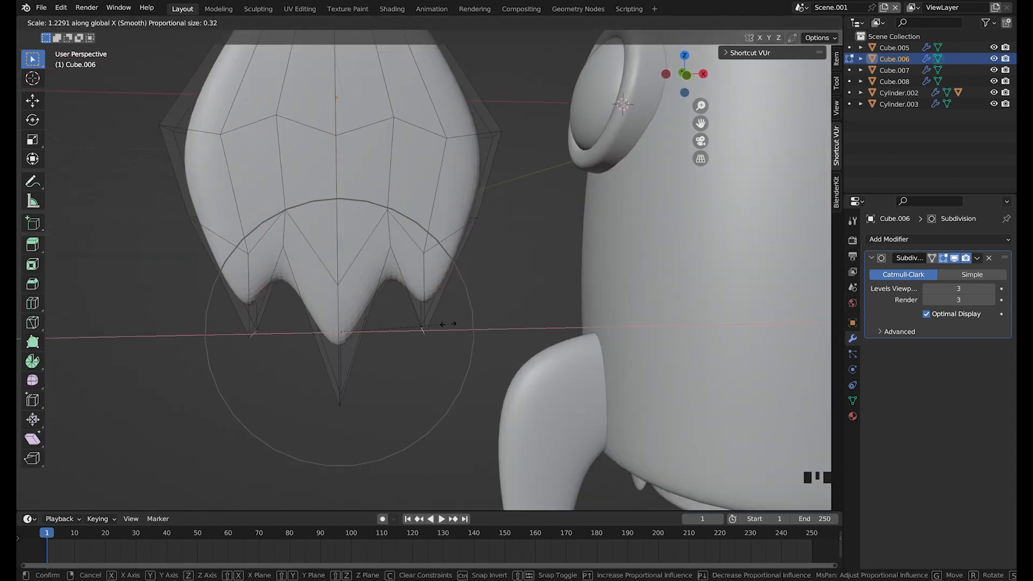
left_click(403, 300)
Lower the flame shape's outer side edges by about 0.035 m with a proportional size of about 0.32 m.
middle_click_drag(403, 300, 410, 342)
key("g")
key("z")
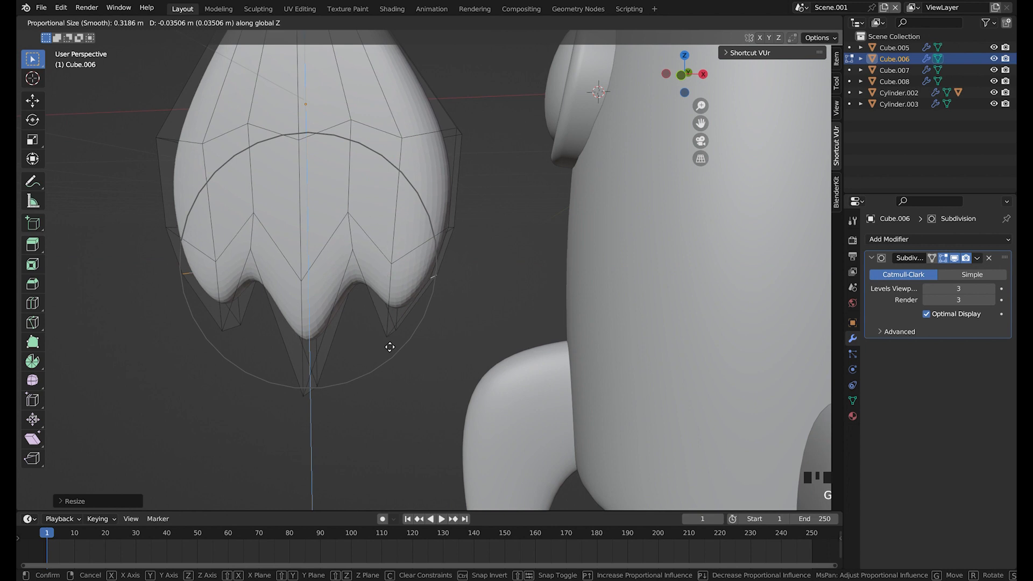
left_click(388, 349)
Widen the spacing between the two outer tips further along X with a proportional size of 0.18.
middle_click_drag(252, 336, 236, 293)
left_click(221, 290)
left_click(410, 286, "shift")
middle_click_drag(433, 290, 463, 313)
key("s")
key("x")
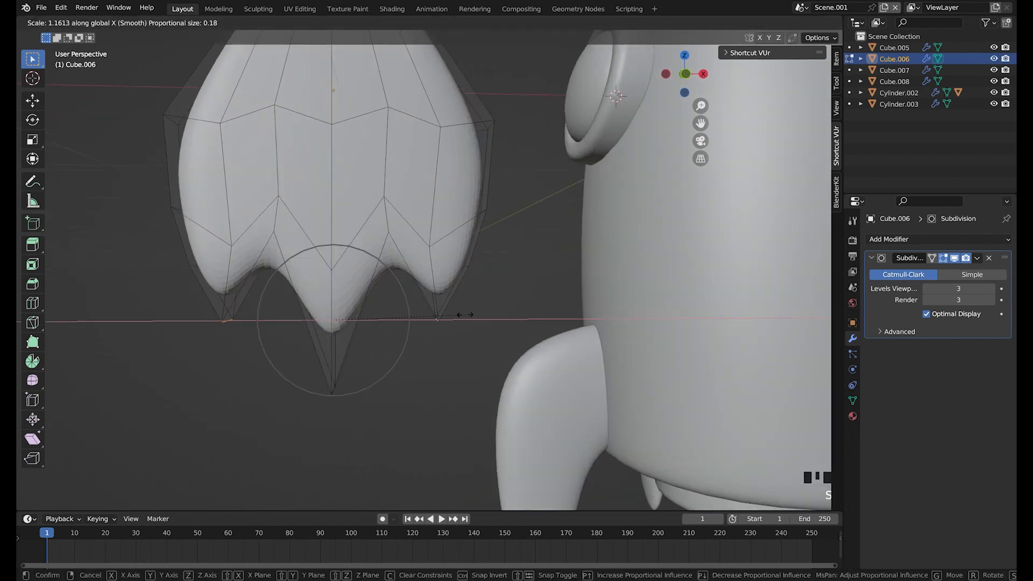
left_click(425, 318)
left_click(32, 303)
left_click(336, 296)
left_click(336, 316)
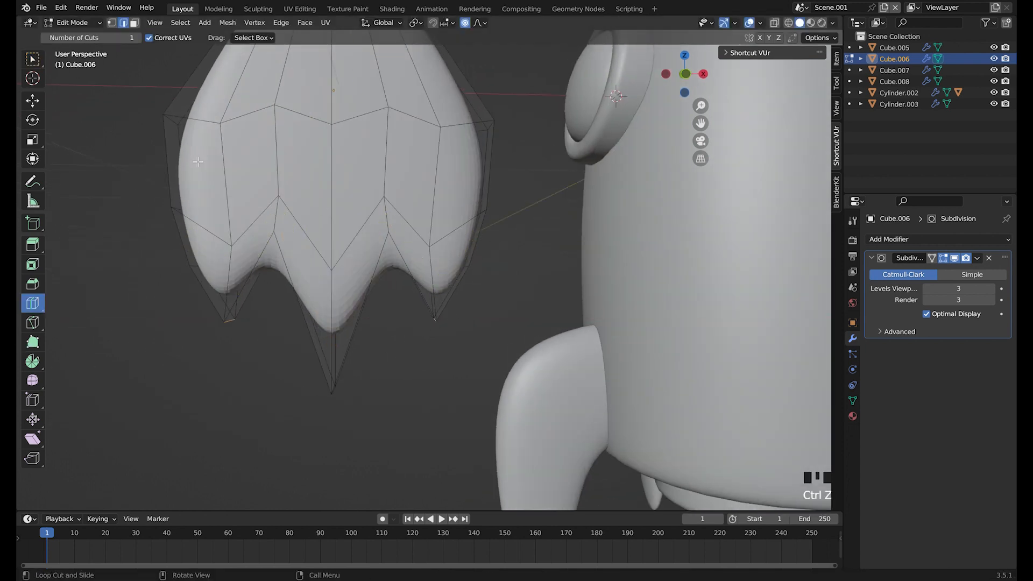
key("w")
Pull the central point's bottom edge farther down along Z so it extends beyond the outer points.
middle_click_drag(344, 322, 384, 329)
middle_click_drag(323, 293, 352, 366)
key("g")
key("z")
left_click(366, 408)
In vertex selection, lower the front and back centre vertices of the lower edge loop along Z.
key("1")
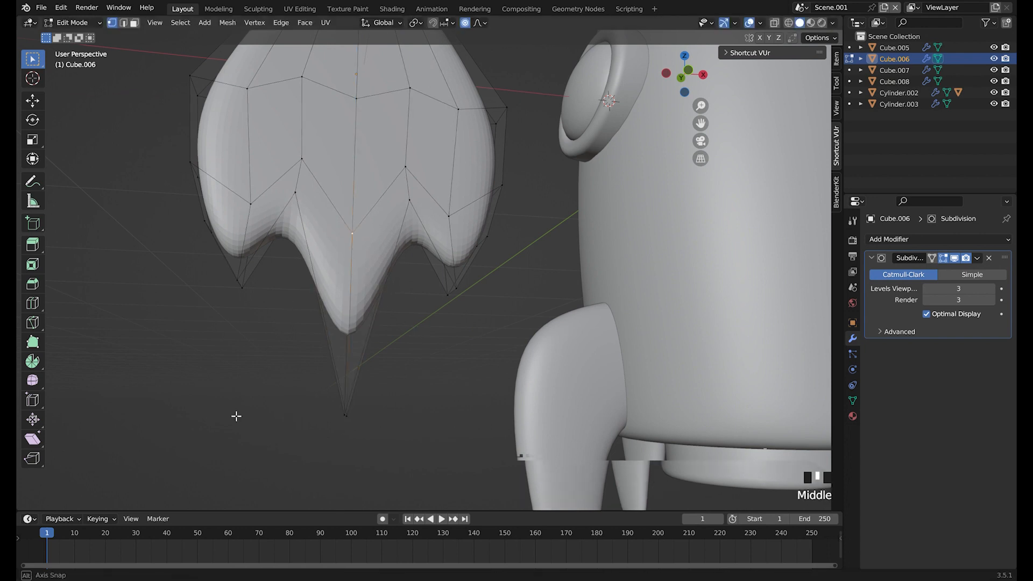
middle_click_drag(235, 415, 473, 393)
left_click(560, 284, "shift")
key("g")
key("z")
left_click(567, 316)
Raise the vertices above both notches along Z with proportional editing, and check the shape in Object Mode.
middle_click_drag(567, 315, 378, 355)
scroll(378, 355, "down", 2)
scroll(323, 301, "up", 2)
left_click(266, 247)
middle_click_drag(279, 245, 418, 320)
key("g")
key("z")
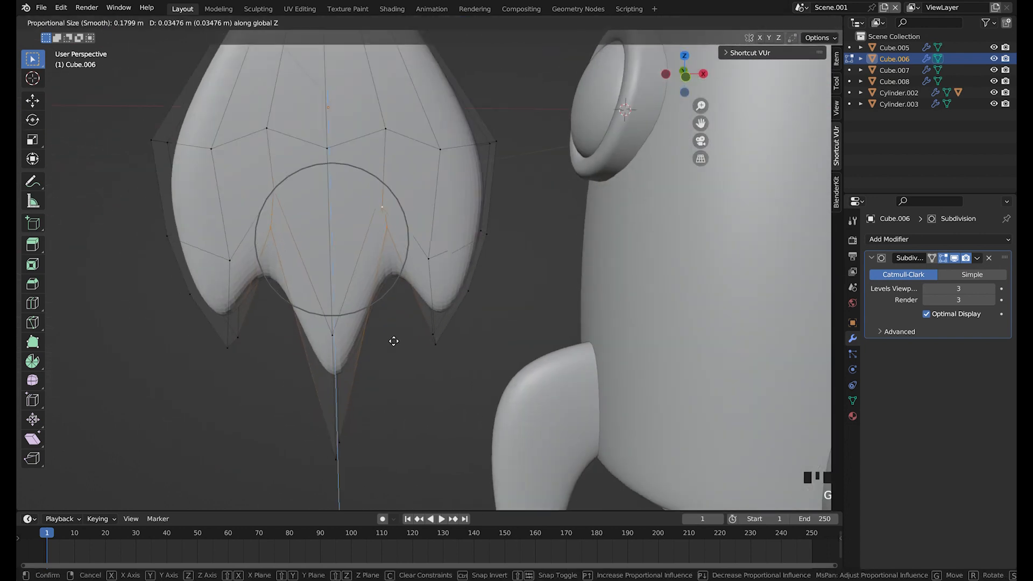
left_click(422, 326)
scroll(377, 317, "down", 3)
key("Tab")
scroll(259, 296, "down", 5)
middle_click_drag(371, 290, 382, 284)
Add a loop cut around the lower points and draw the outer tips inward along X with a proportional size of 0.24.
scroll(355, 285, "up", 5)
key("Tab")
middle_click_drag(304, 301, 323, 281)
left_click(31, 307)
scroll(322, 258, "up", 2)
left_click(274, 214)
middle_click_drag(428, 230, 455, 318)
key("s")
key("x")
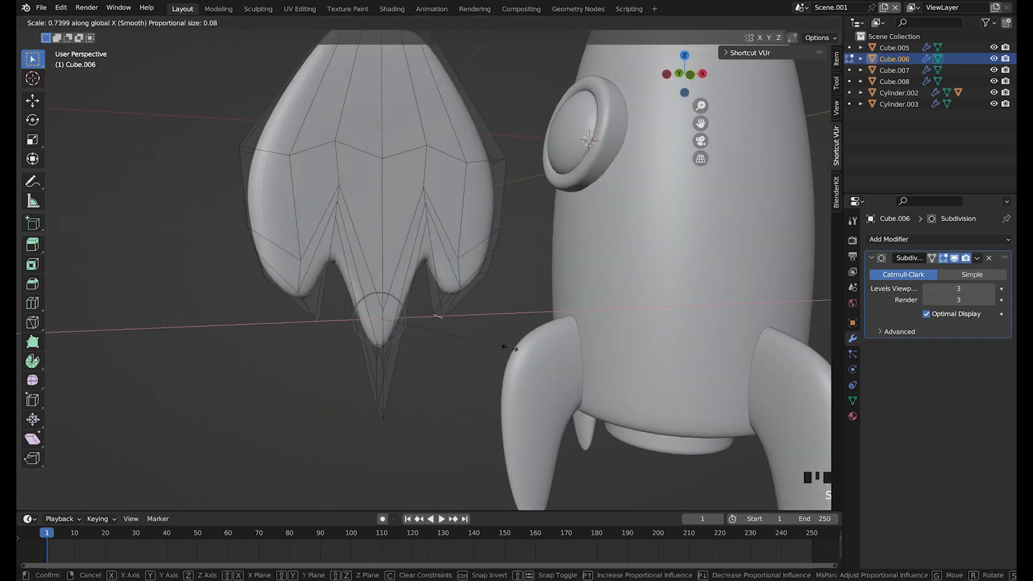
scroll(515, 345, "down", 12)
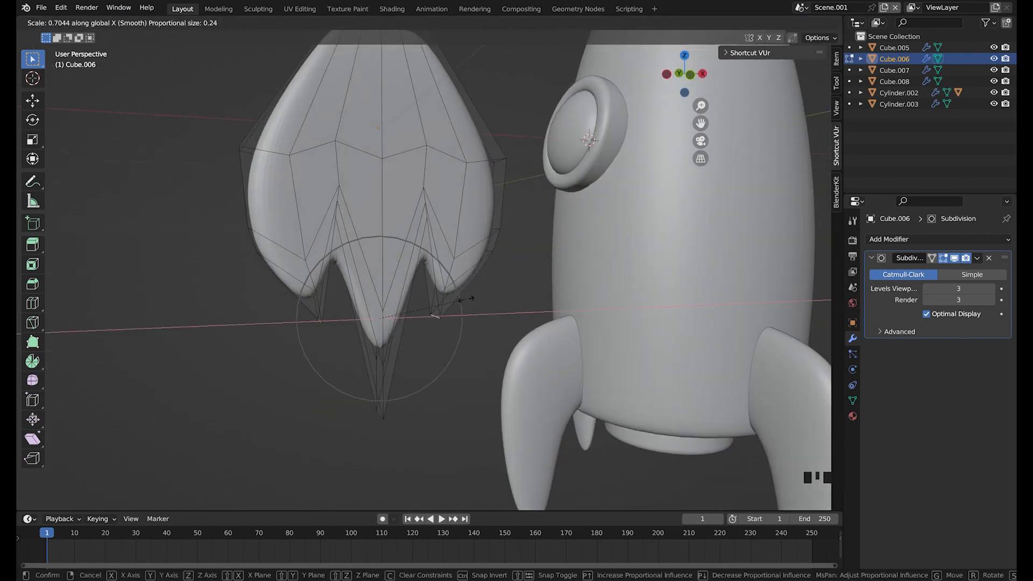
left_click(455, 293)
Scale another pair of the flame shape's lower elements along X to refine the outer points.
scroll(435, 290, "up", 2)
middle_click_drag(435, 290, 460, 237)
left_click(555, 275, "shift")
left_click(555, 275, "shift")
key("s")
key("x")
left_click(569, 290)
scroll(392, 295, "down", 2)
scroll(408, 231, "up", 2)
Select an edge loop on the flame shape, scale it uniformly and return to Object Mode.
key("2")
left_click(353, 245, "alt+shift")
key("s")
left_click(441, 240)
key("Tab")
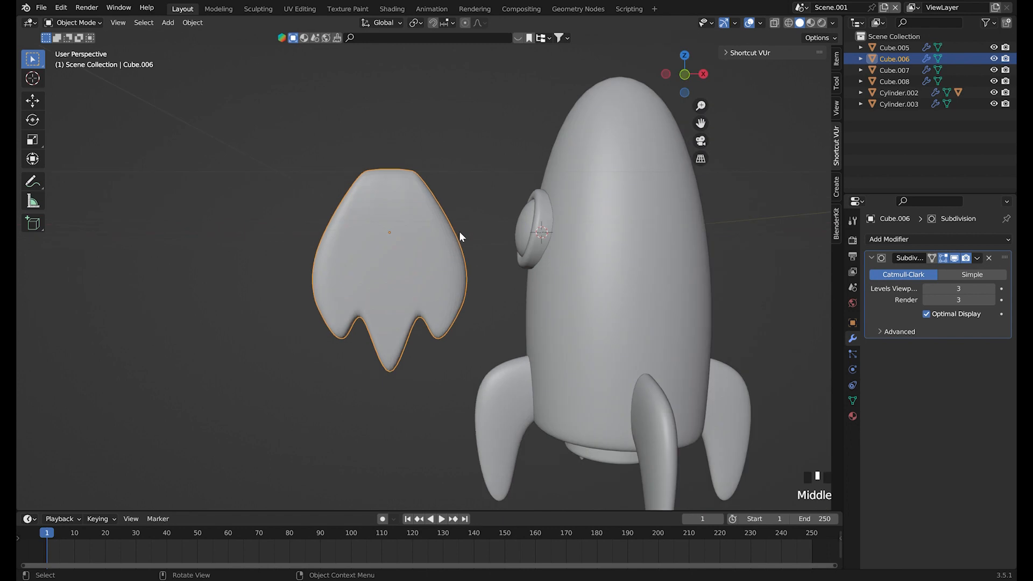
Duplicate the flame shape in place, offset the copy along Y and scale it down uniformly.
key("shift+d")
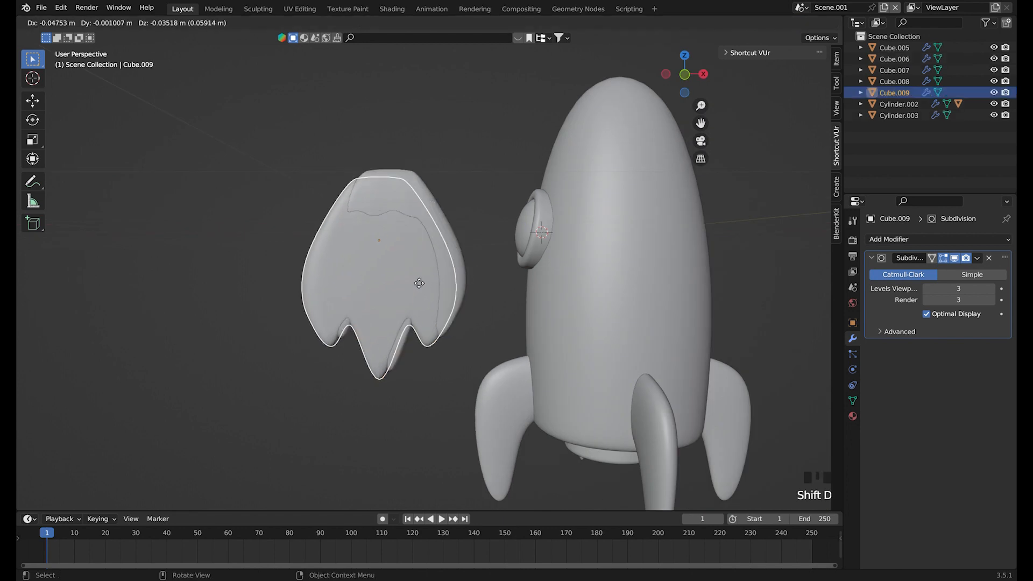
right_click(420, 274)
middle_click_drag(418, 272, 500, 277)
key("g")
key("y")
left_click(512, 249)
key("s")
left_click(536, 233)
Raise the smaller flame copy toward the larger one's upper edge and fine-tune its offset along Y.
middle_click_drag(505, 289, 562, 237)
key("g")
key("z")
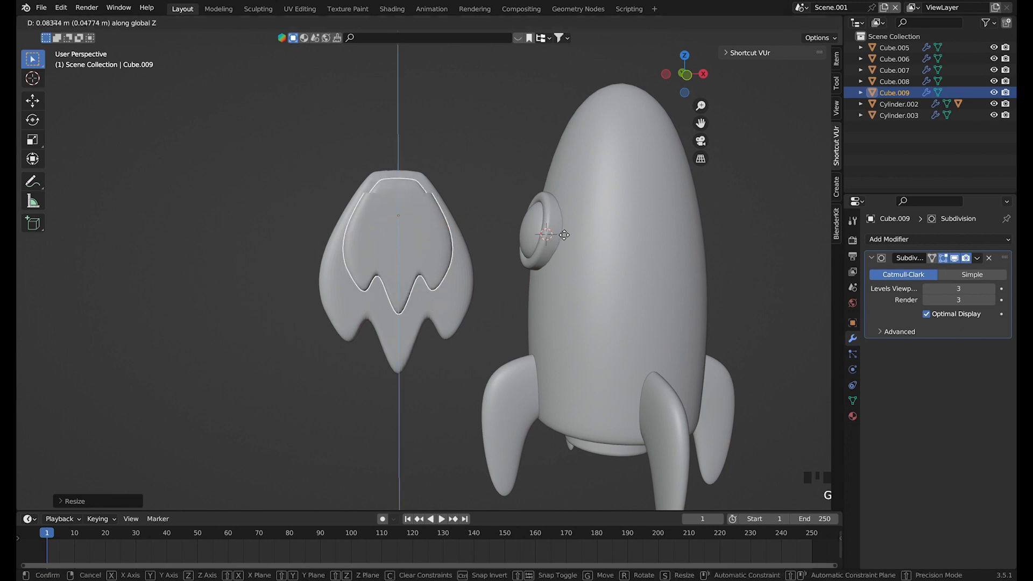
left_click(562, 237)
middle_click_drag(562, 237, 519, 286)
key("g")
key("y")
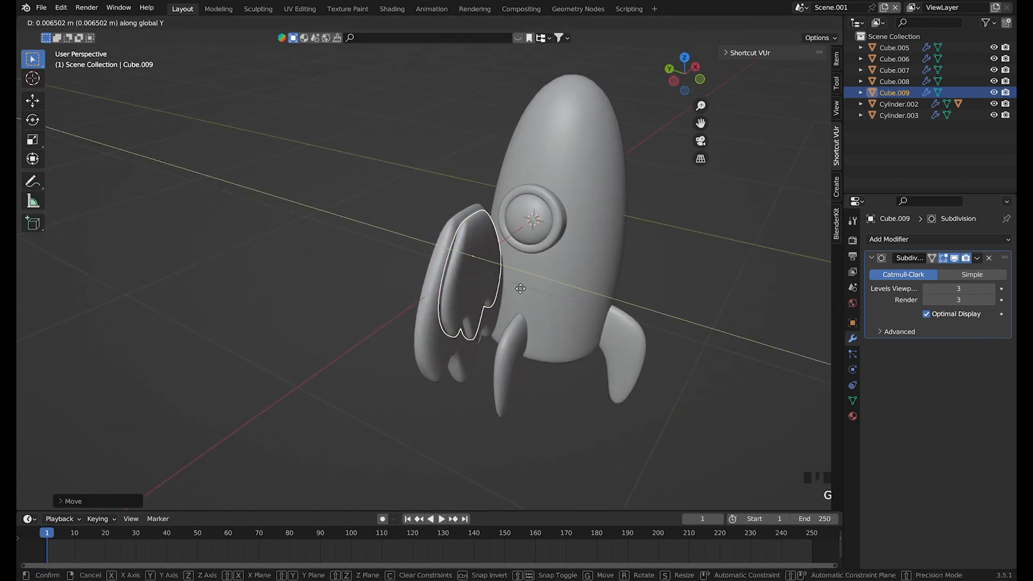
left_click(519, 288)
middle_click_drag(519, 288, 585, 349)
scroll(483, 305, "up", 4)
middle_click_drag(483, 305, 447, 295)
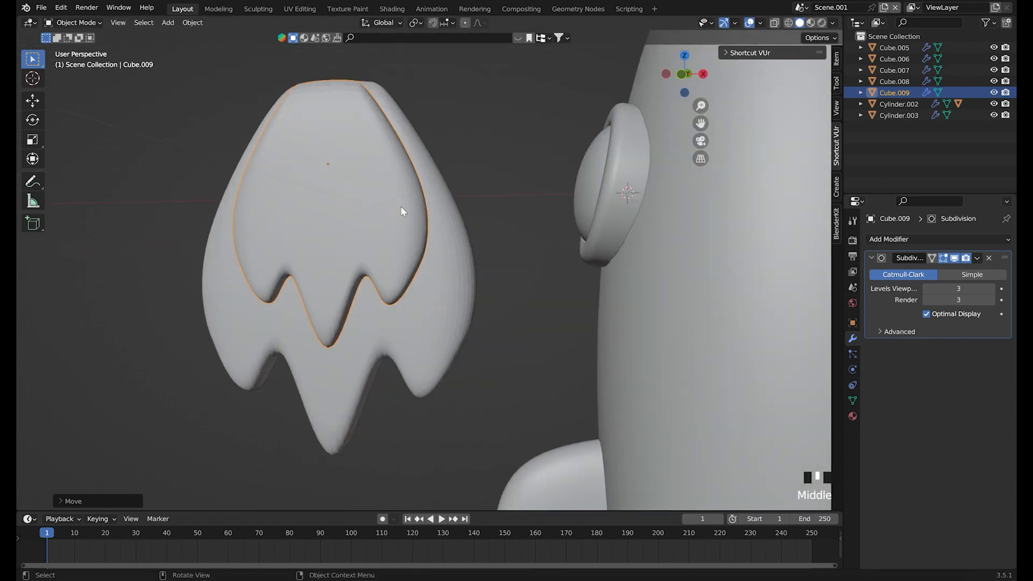
Parent the smaller flame shape to the larger one.
left_click(453, 273, "shift")
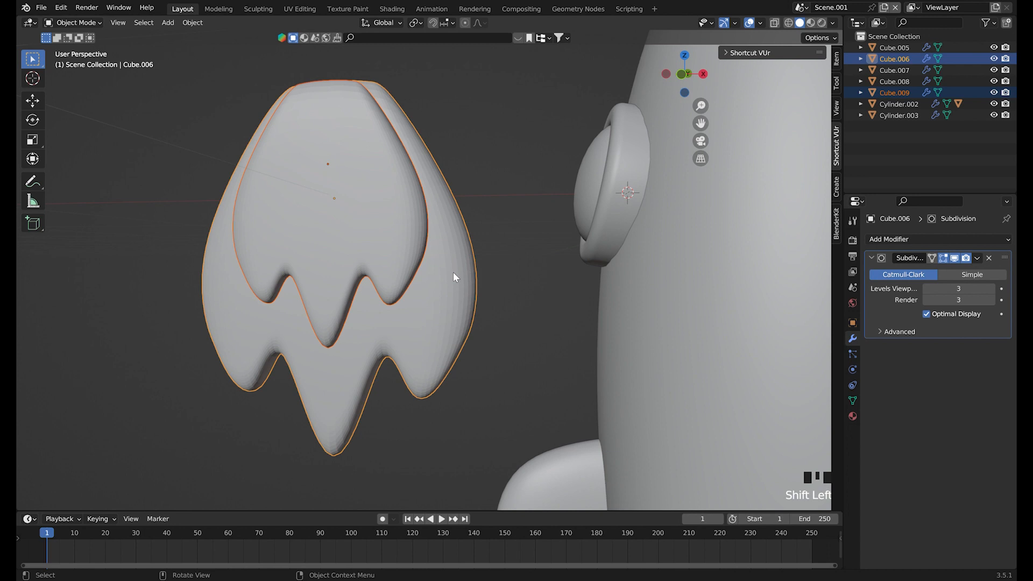
key("ctrl+p")
left_click(452, 272)
scroll(450, 296, "down", 4)
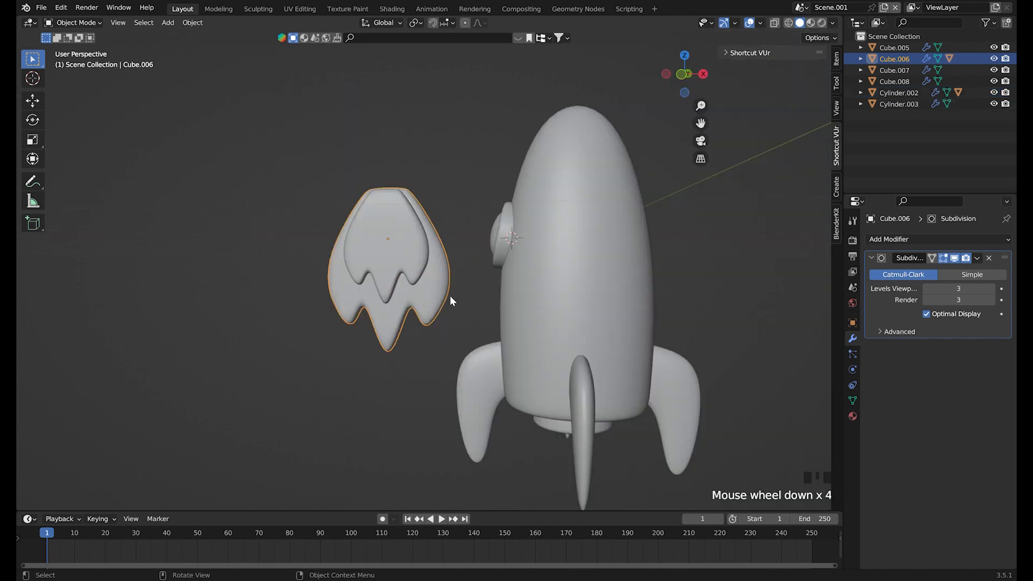
Scale the parented flame pair down uniformly to about 0.7 of its size.
middle_click_drag(450, 295, 419, 219, "shift")
key("s")
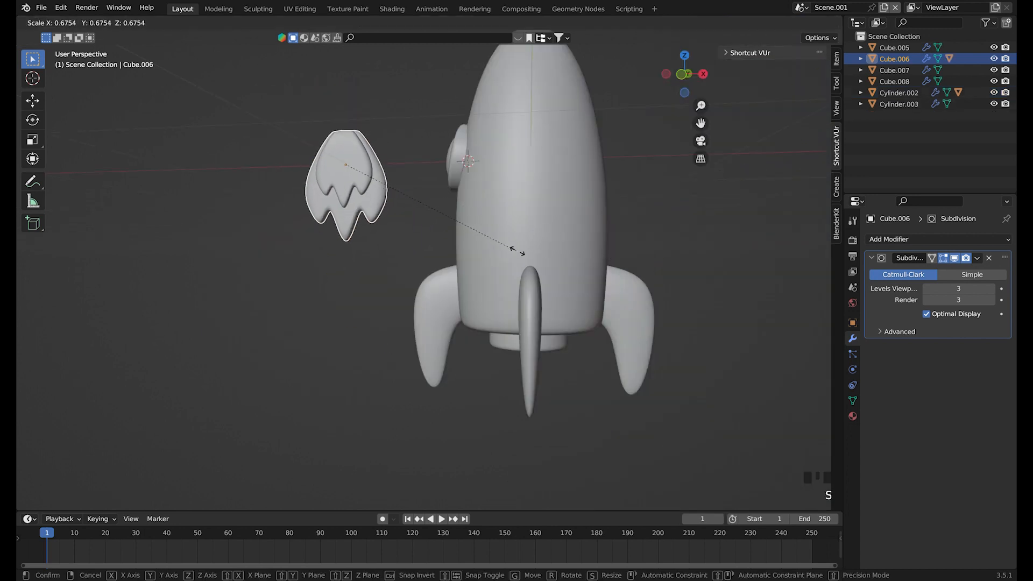
left_click(537, 245)
middle_click_drag(537, 245, 525, 221)
Add a Mirror modifier to the smaller flame with the larger flame as mirror object, mirroring it across the Y axis.
left_click(514, 214)
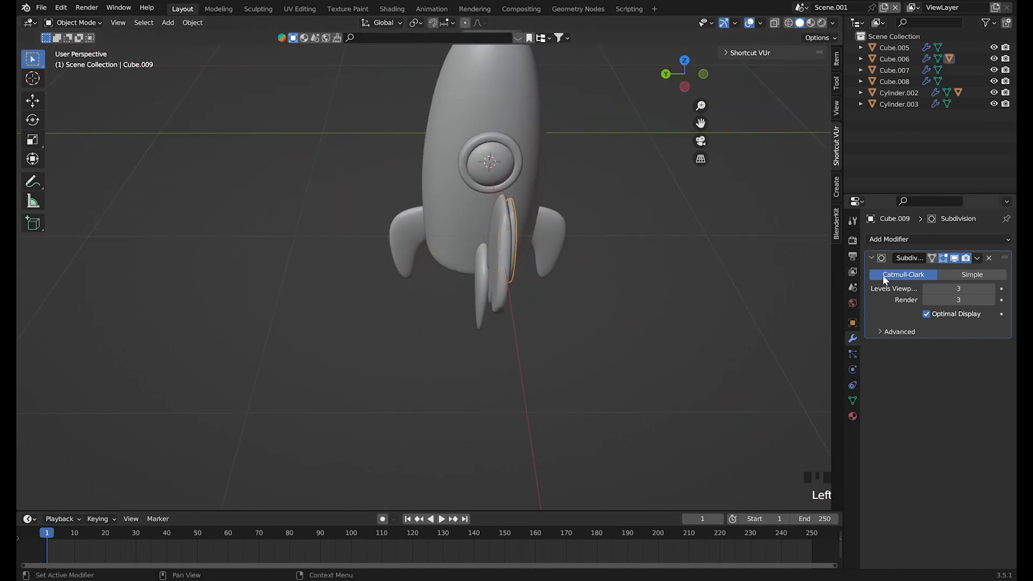
middle_click_drag(506, 241, 478, 233)
left_click(906, 239)
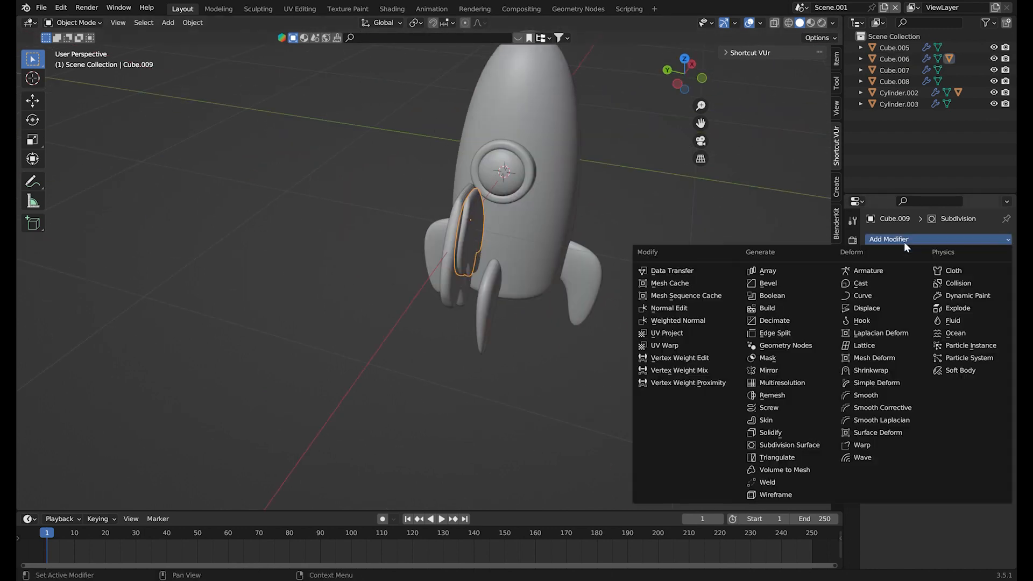
left_click(790, 371)
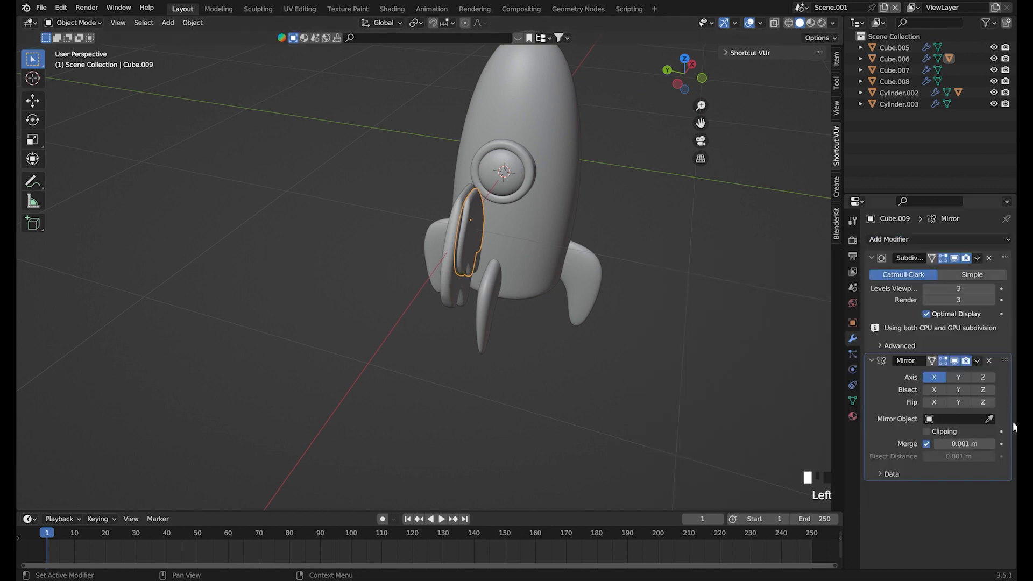
left_click(454, 293)
middle_click_drag(455, 293, 686, 272)
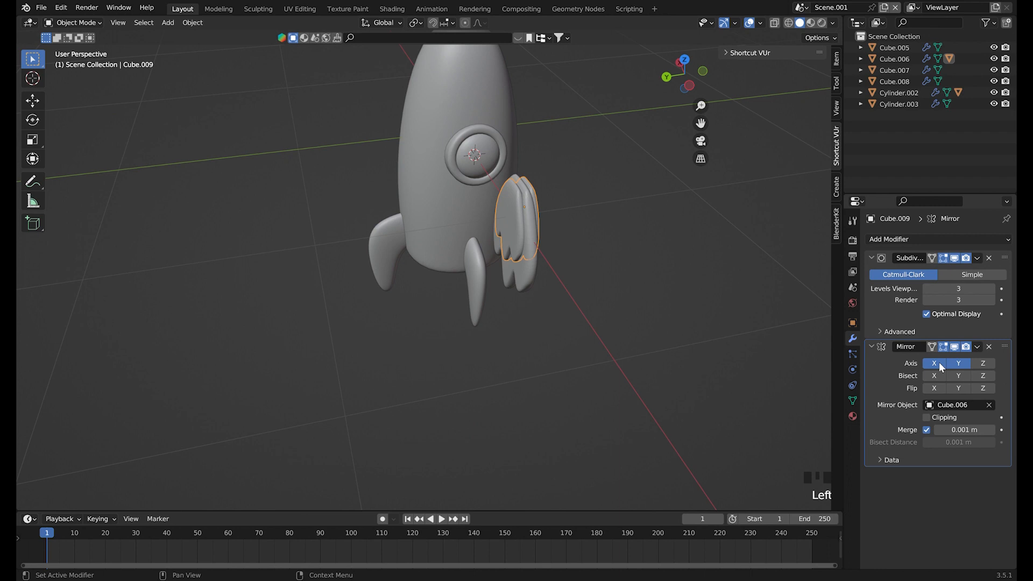
middle_click_drag(693, 310, 561, 252)
Move the parented flame pair freely toward the underside of the rocket's nozzle.
left_click(426, 233)
middle_click_drag(457, 288, 438, 285)
key("g")
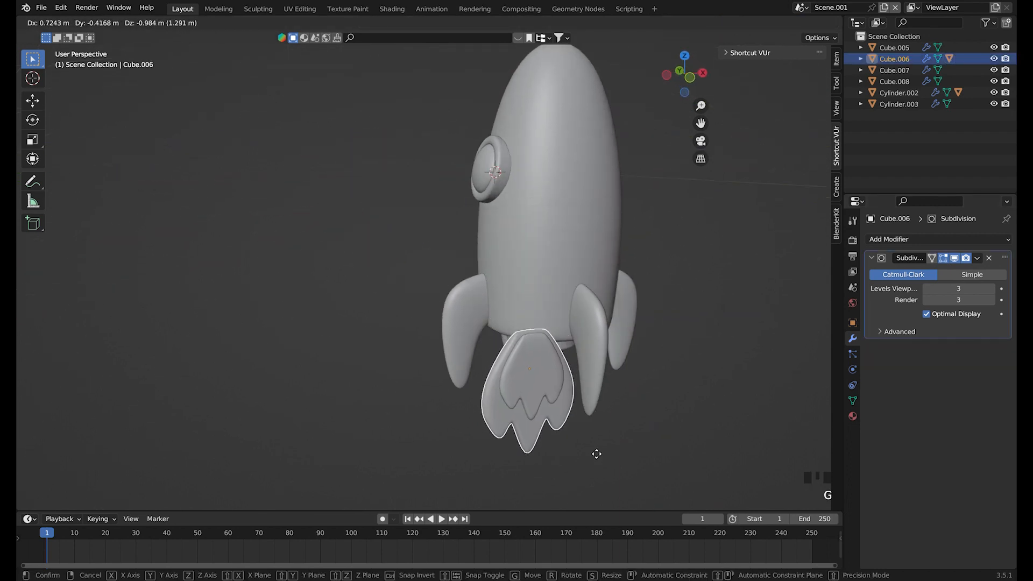
left_click(601, 447)
key("g")
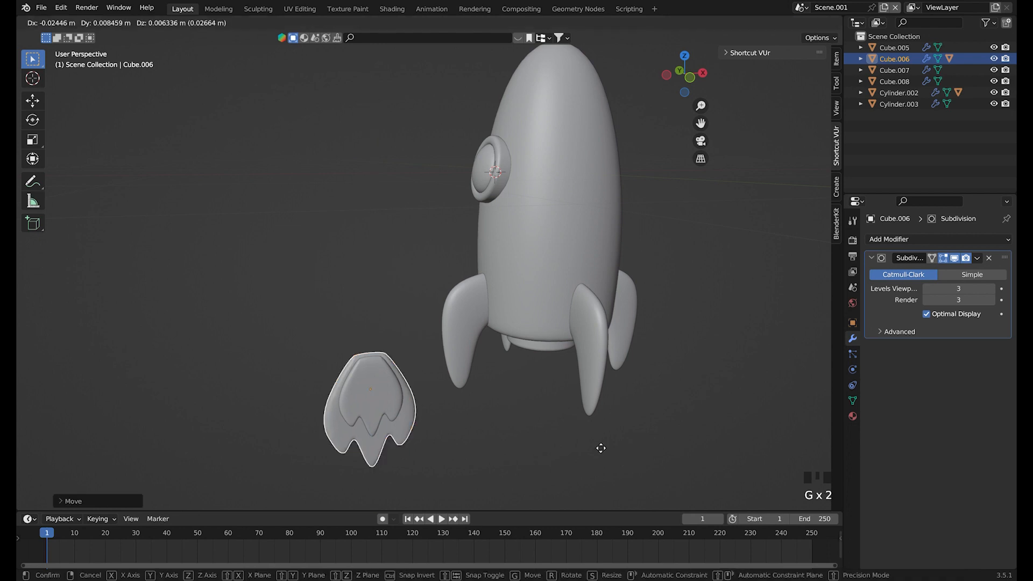
left_click(767, 415)
Rescale the flame pair to suit the nozzle and rotate it 90° about the Z axis.
middle_click_drag(765, 415, 434, 308)
key("s")
left_click(498, 295)
key("KP_1")
scroll(498, 294, "down", 3)
key("KP_3")
key("KP_1")
scroll(399, 296, "up", 3)
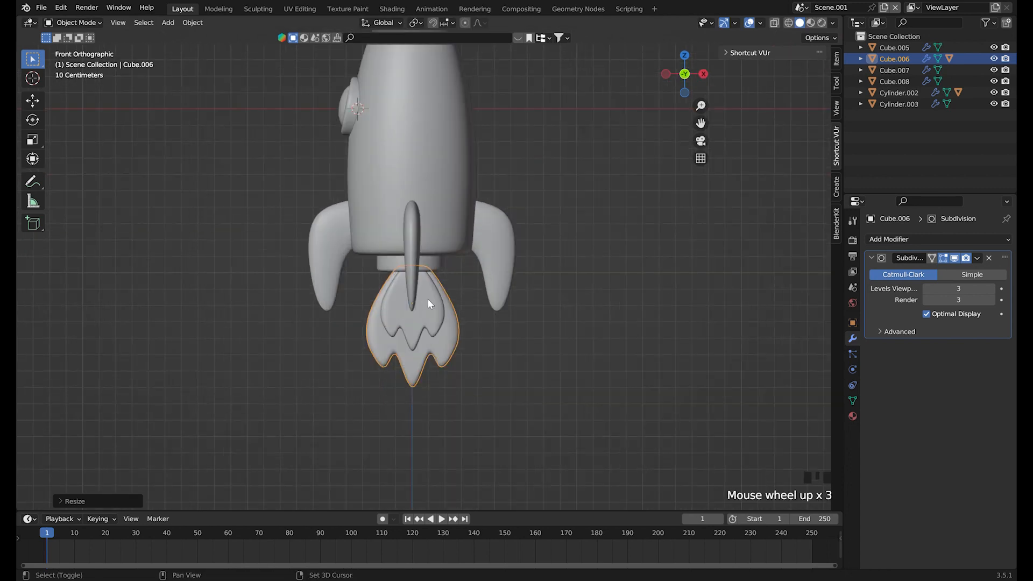
middle_click_drag(396, 292, 422, 303, "shift")
type("rz90")
left_click(565, 254)
middle_click_drag(557, 258, 613, 374)
Rotate both fin pairs together by 45° about the Z axis and deselect them.
left_click(560, 261)
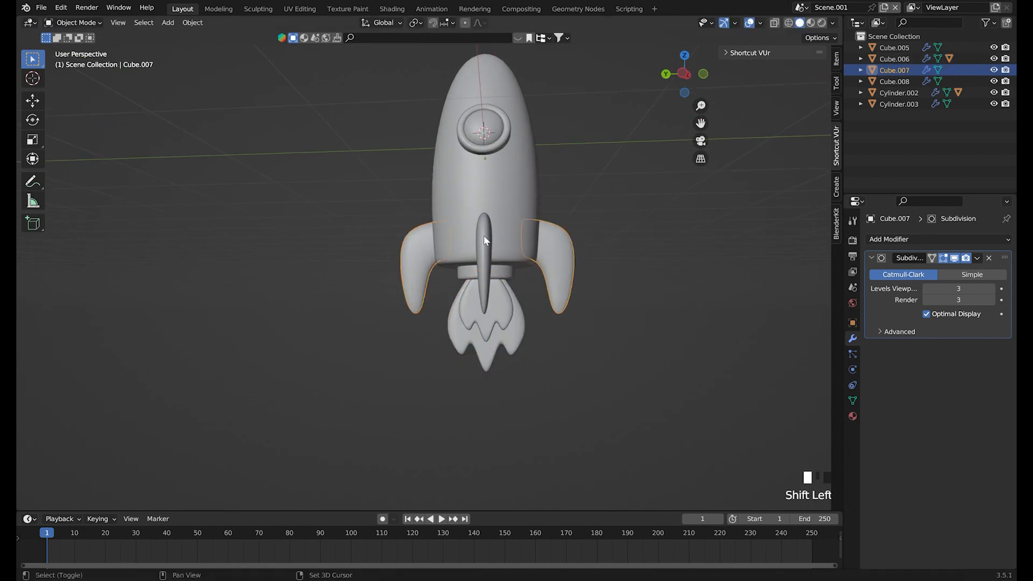
left_click(485, 242, "shift")
middle_click_drag(486, 242, 519, 282)
key("r")
left_click(665, 393)
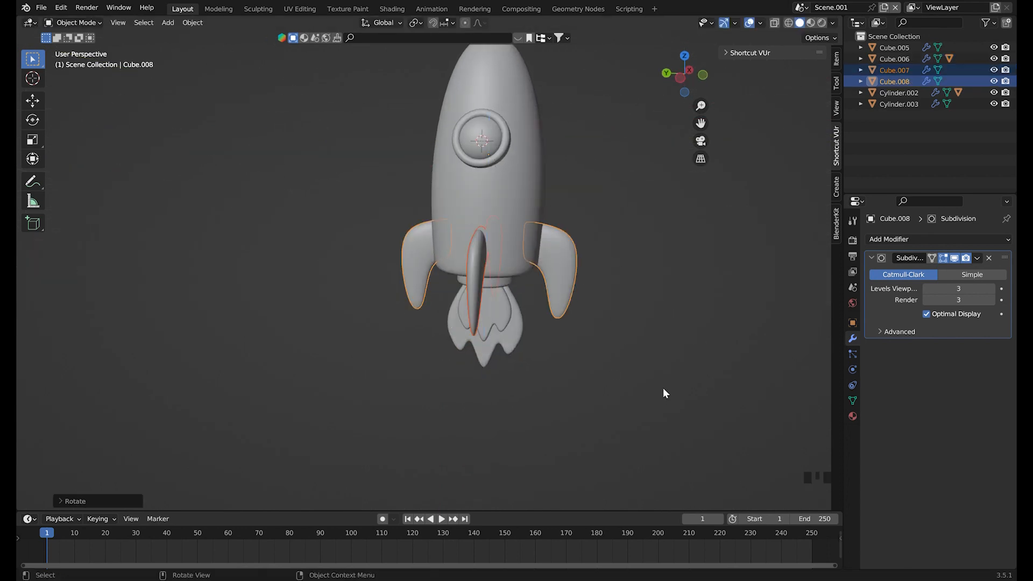
type("rz45")
left_click(665, 393)
left_click(630, 361)
scroll(630, 360, "down", 4)
middle_click_drag(628, 358, 561, 360)
scroll(601, 322, "up", 4)
Change the transform pivot point and rescale the geometry of both fin pairs in Edit Mode.
left_click(553, 329)
left_click(560, 301)
scroll(549, 304, "down", 2)
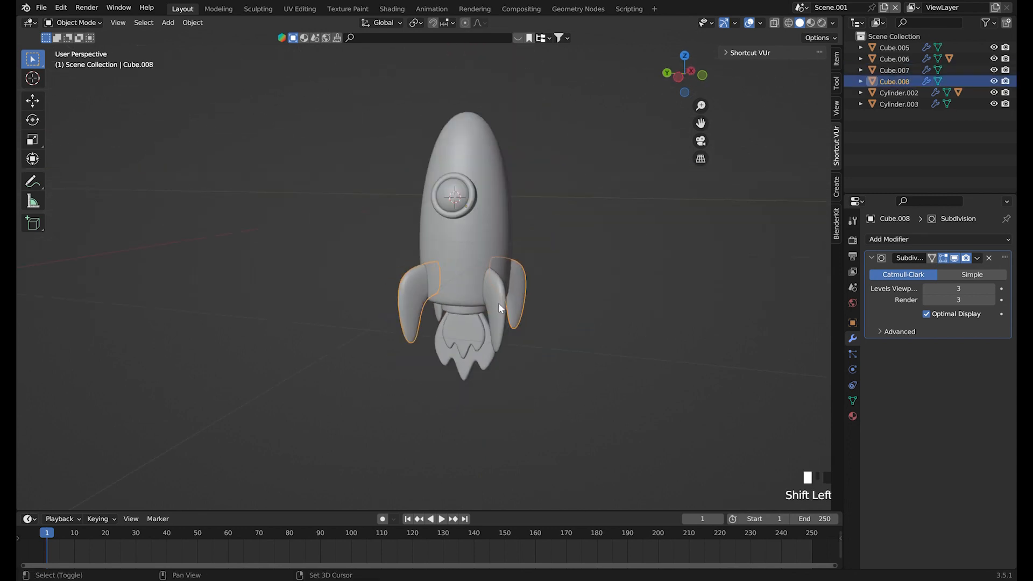
left_click(500, 308, "shift")
key("Tab")
key("s")
right_click(622, 299)
left_click(417, 23)
left_click(445, 77)
key("s")
left_click(661, 265)
middle_click_drag(503, 277, 591, 111)
key("Tab")
Rescale the selected part's mesh once more in Edit Mode and deselect everything.
left_click(571, 301)
left_click(509, 299)
left_click(572, 308)
left_click(485, 325)
key("Tab")
left_click(515, 178)
key("s")
left_click(590, 127)
key("Tab")
left_click(484, 192)
left_click(529, 194)
middle_click_drag(528, 194, 552, 203)
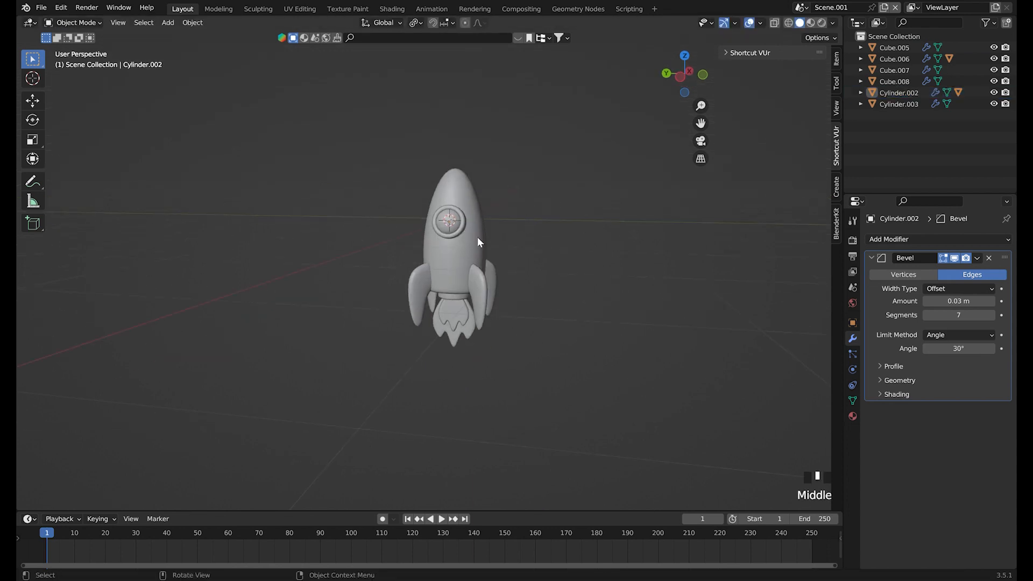
Enlarge the timeline area, turn it into a Shader Editor and switch the viewport to Material Preview shading.
left_click_drag(510, 517, 509, 338)
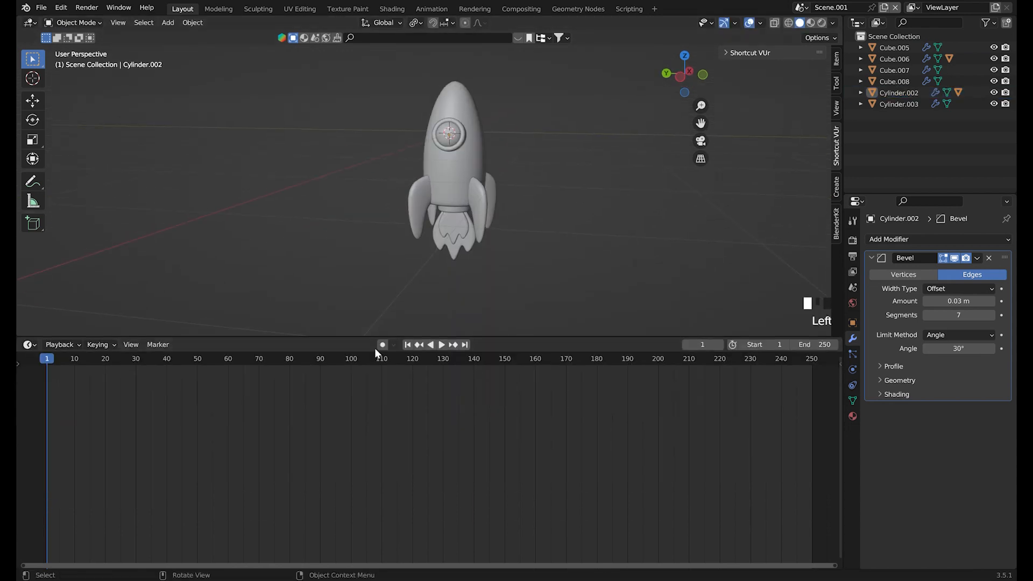
left_click(26, 344)
left_click(67, 449)
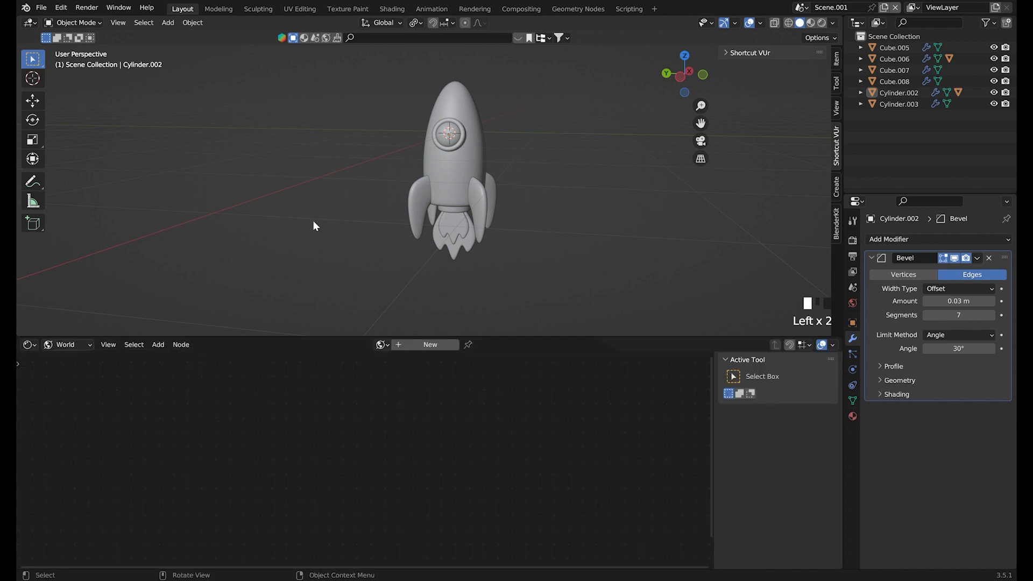
key("z")
key("2")
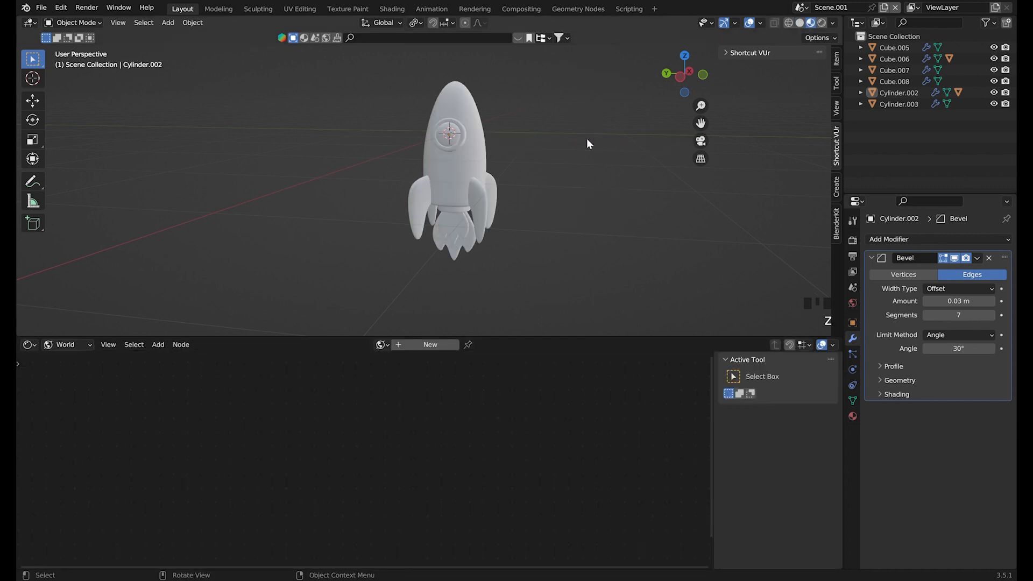
scroll(542, 159, "up", 3)
Create a new material on one fin pair and set its base color to red, with saturation about 0.96.
left_click(538, 214)
middle_click_drag(538, 214, 574, 261)
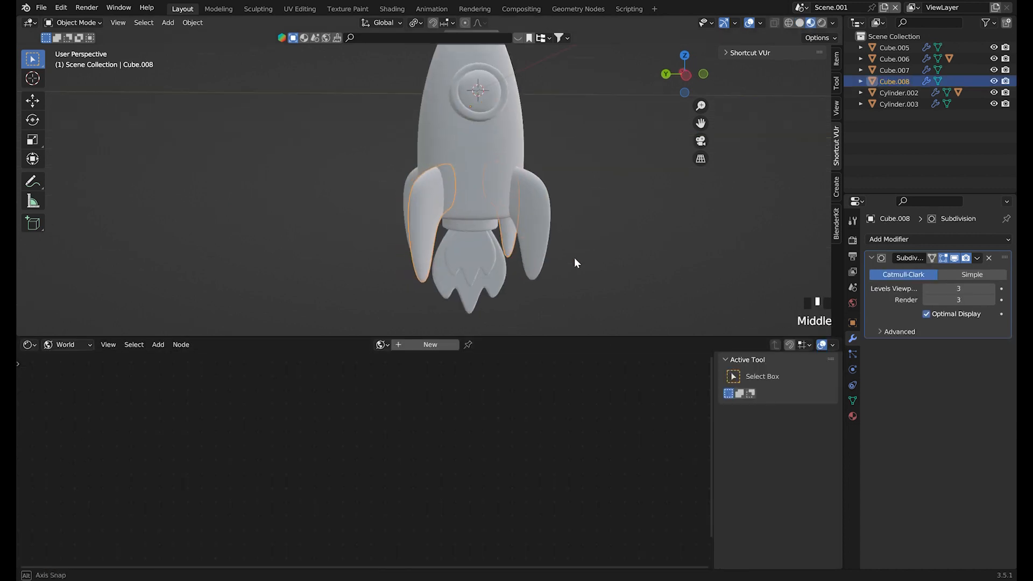
triple_click(525, 198)
double_click(524, 198)
left_click(419, 347)
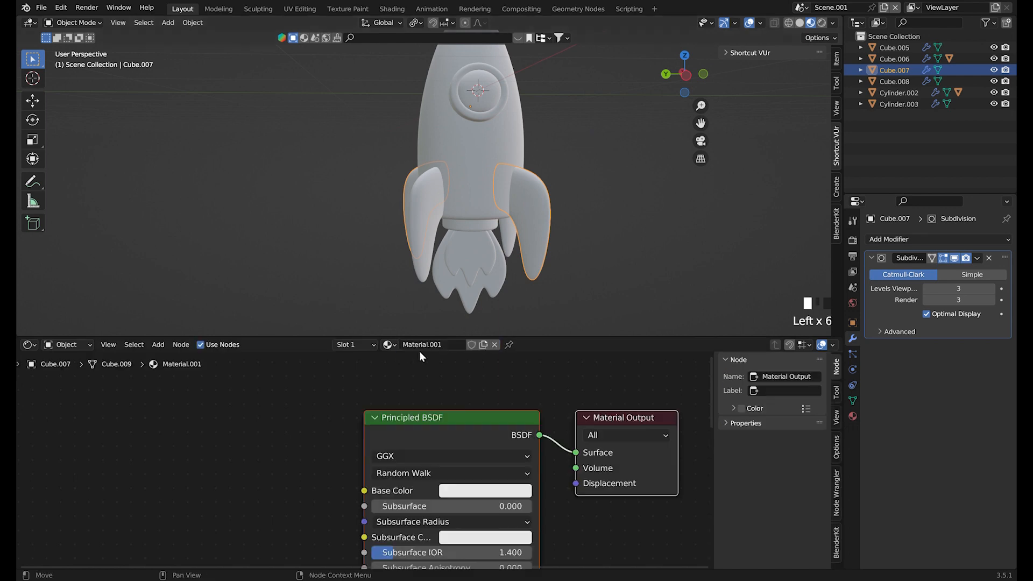
left_click(505, 489)
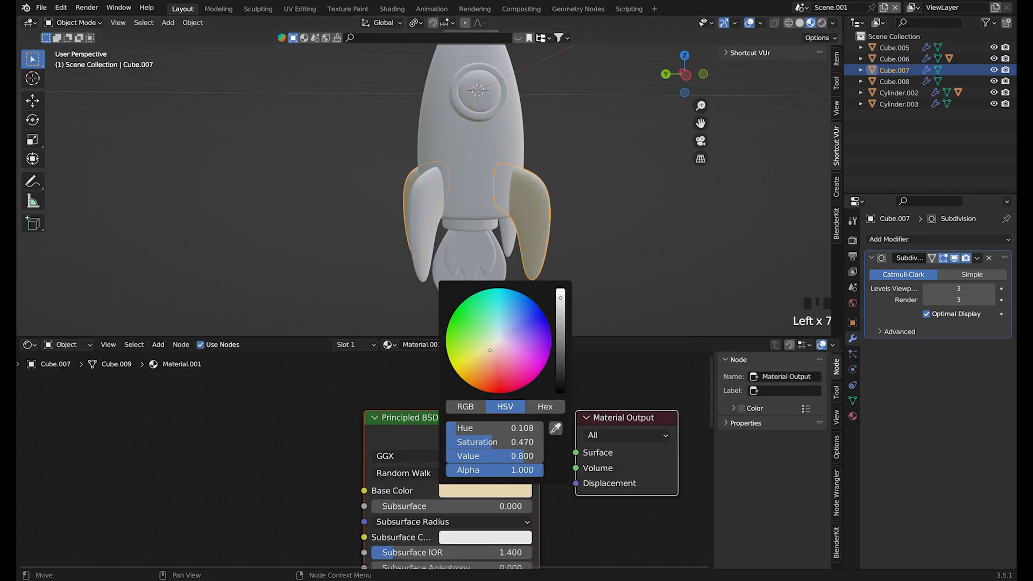
left_click_drag(489, 348, 496, 387)
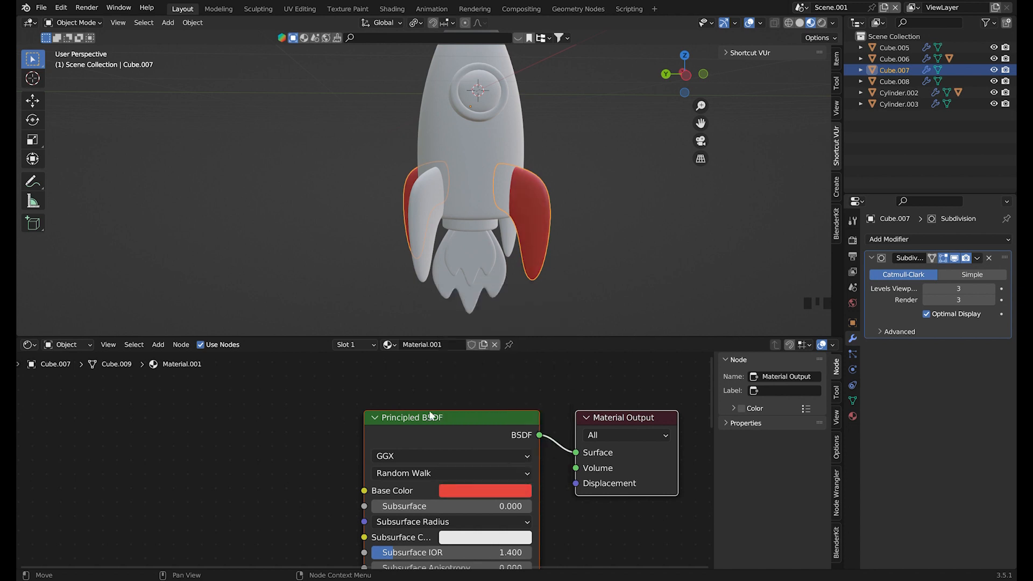
left_click(477, 493)
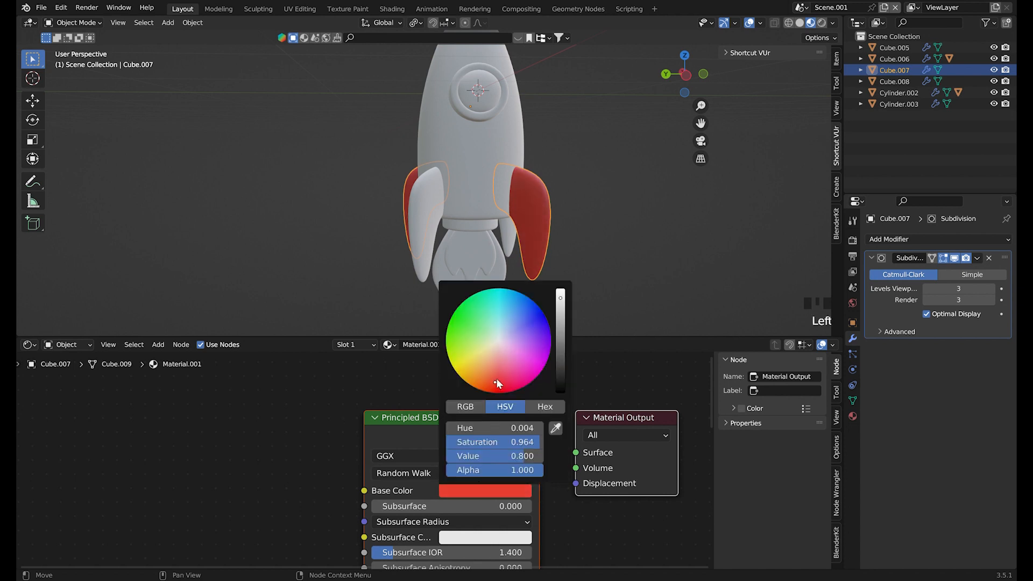
left_click(650, 246)
Set the red material's roughness to 0 and apply the material to the other fin pair.
scroll(650, 247, "down", 2)
middle_click_drag(490, 512, 490, 405)
left_click_drag(425, 523, 341, 523)
scroll(496, 306, "up", 4)
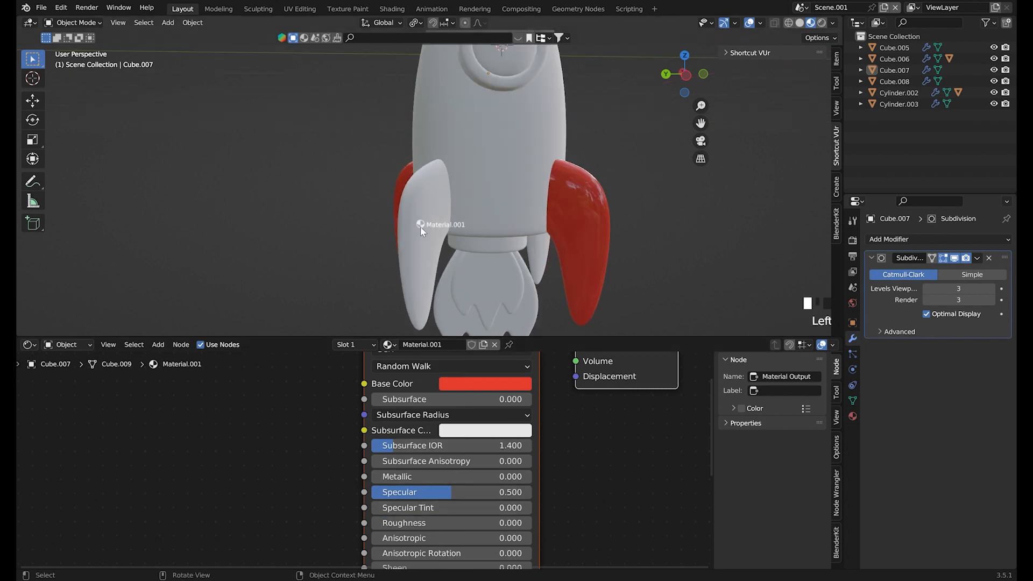
left_click_drag(420, 227, 420, 227)
middle_click_drag(516, 282, 511, 261)
Apply the fins' red material to the round window's outer ring and rename the material as red.
left_click(482, 138)
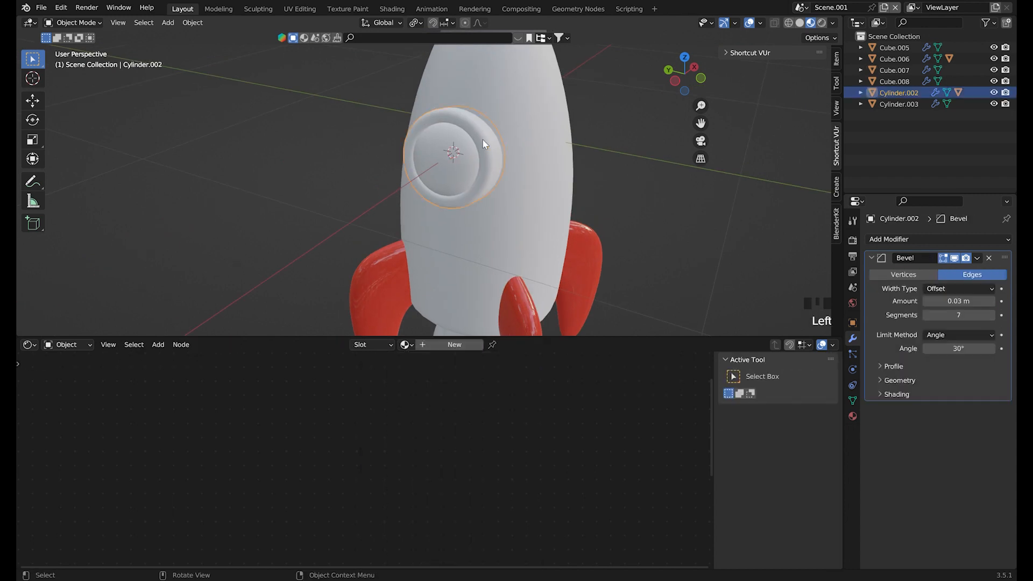
left_click(379, 289)
left_click_drag(382, 346, 383, 347)
left_click_drag(482, 144, 482, 144)
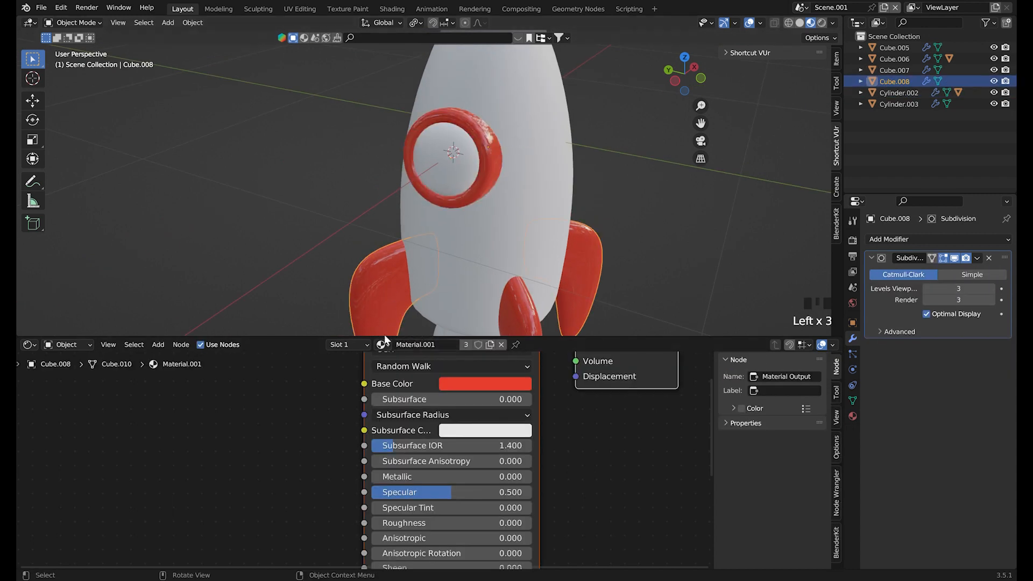
scroll(532, 163, "down", 2)
middle_click_drag(532, 162, 497, 161)
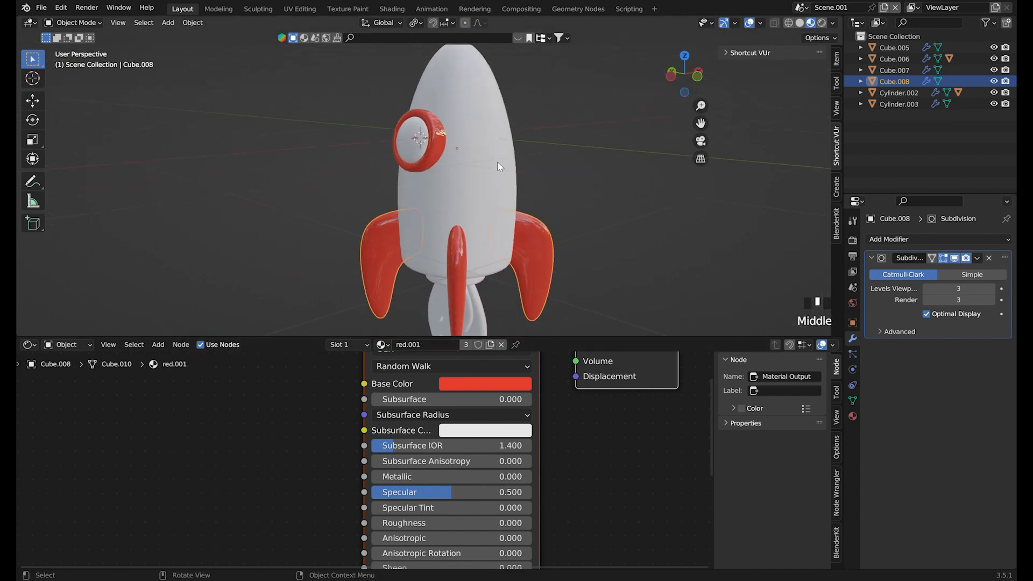
Create a new material for the rocket body.
left_click(465, 163)
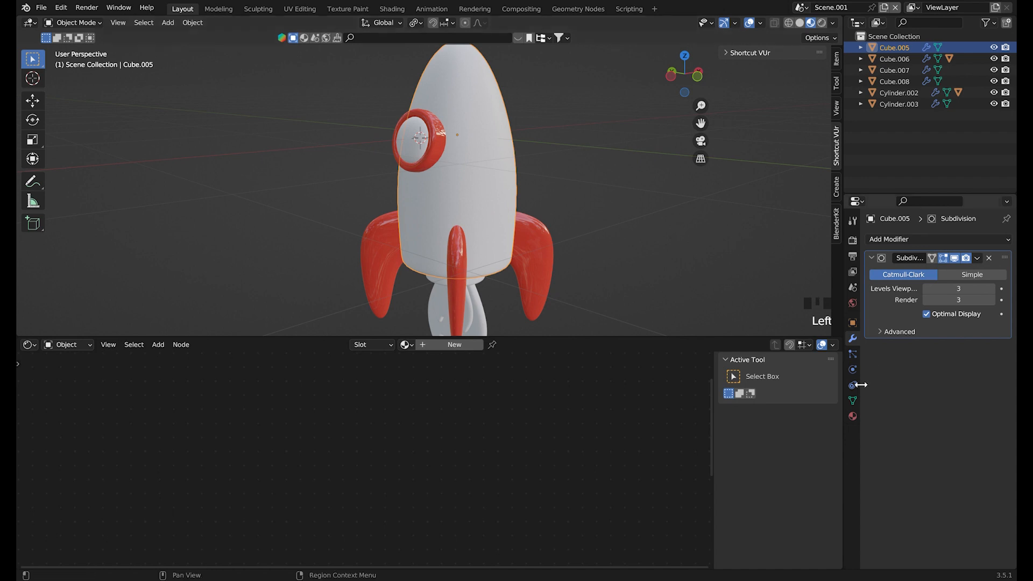
left_click(850, 418)
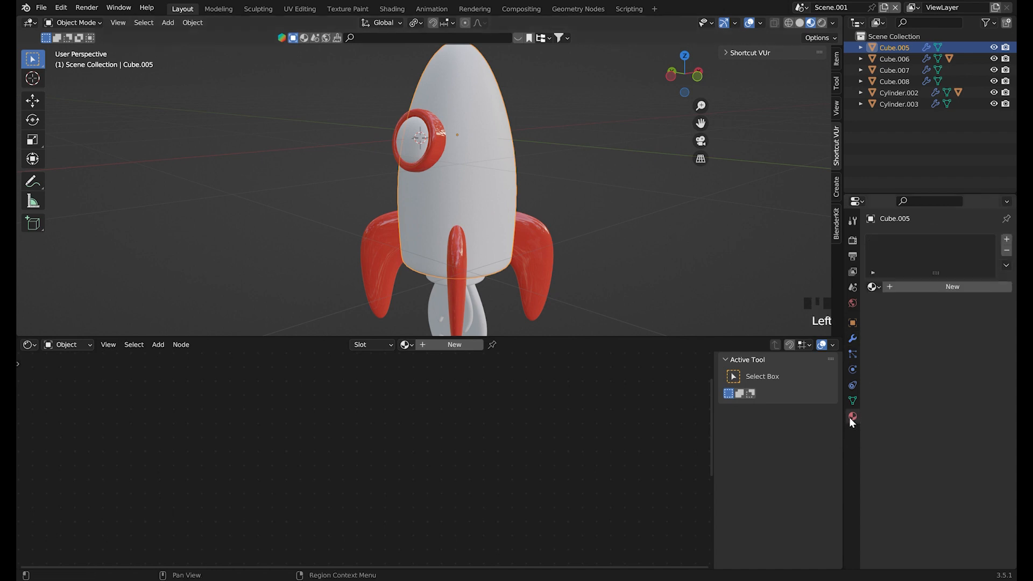
left_click(928, 289)
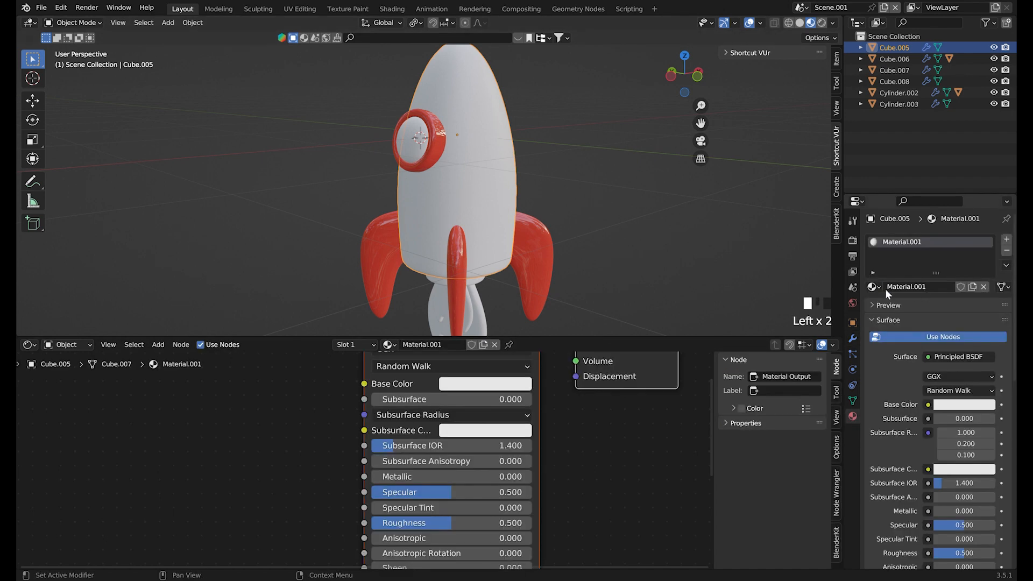
Apply the rocket body's Subdivision modifier and open its dense mesh in Edit Mode.
key("Tab")
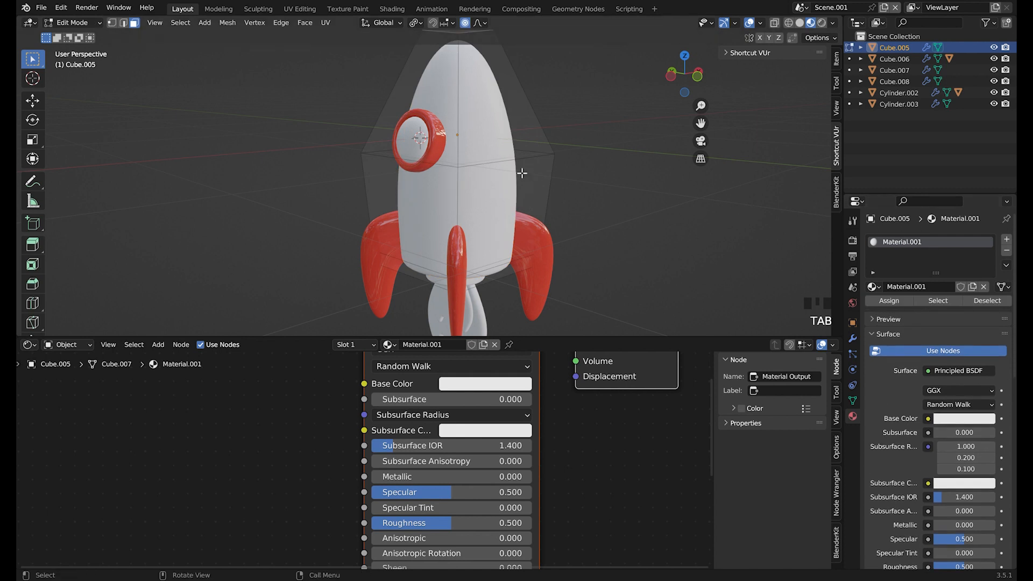
key("Tab")
left_click(852, 339)
left_click(977, 258)
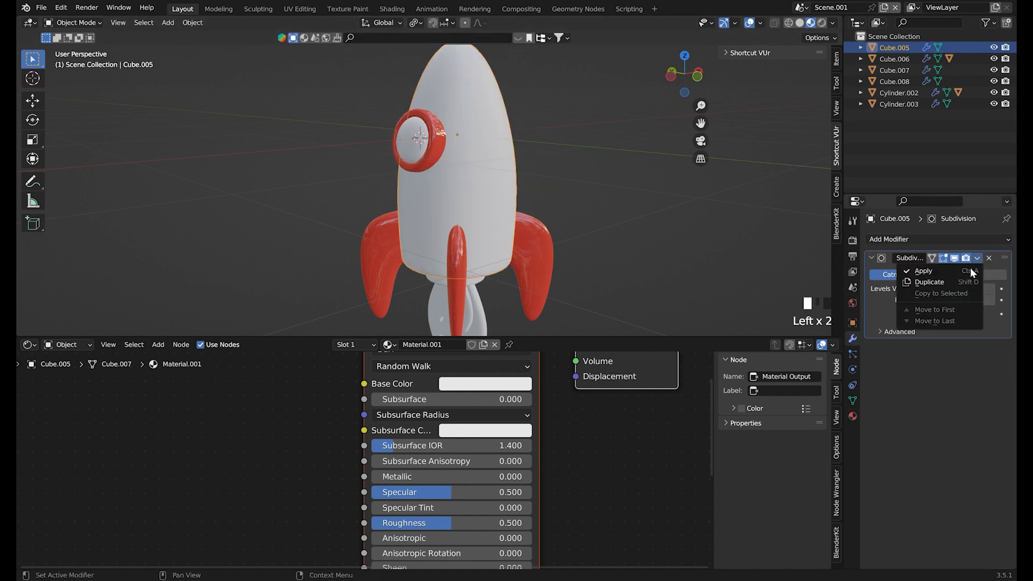
left_click(963, 269)
key("Tab")
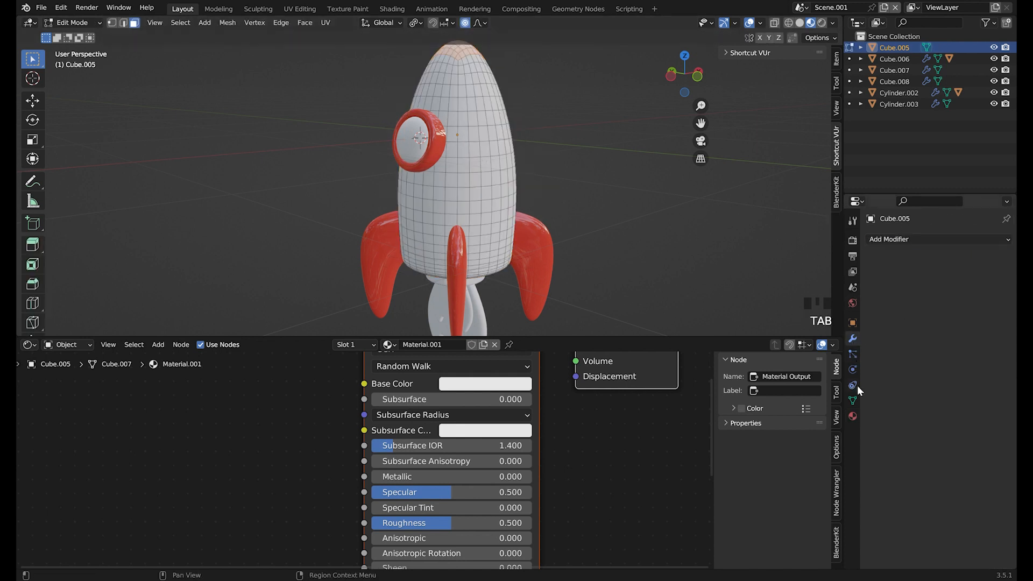
Add a second material slot to the rocket body and fill it with the existing red material.
left_click(852, 416)
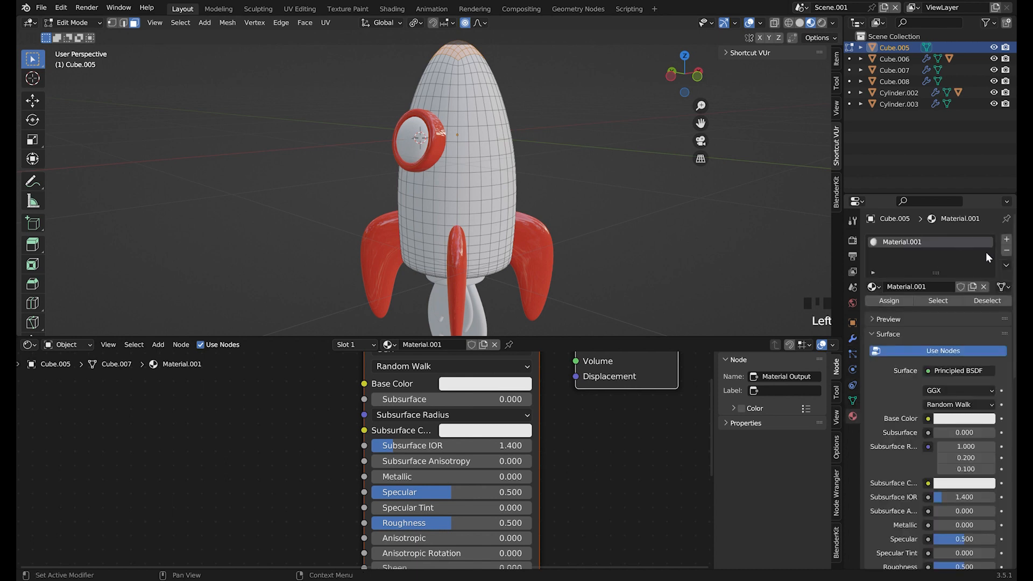
left_click(895, 300)
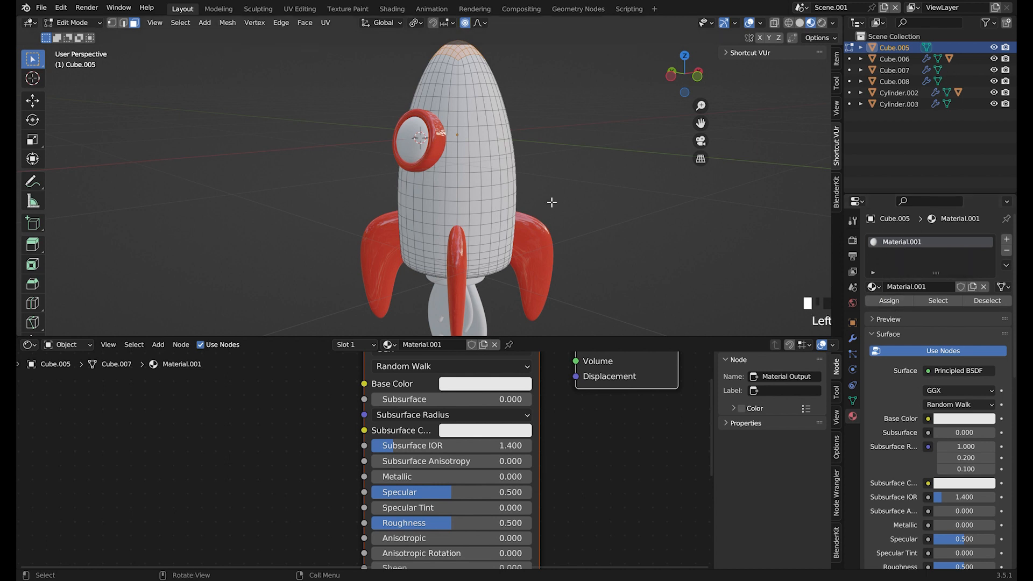
left_click(1006, 242)
left_click(874, 309)
left_click(794, 394)
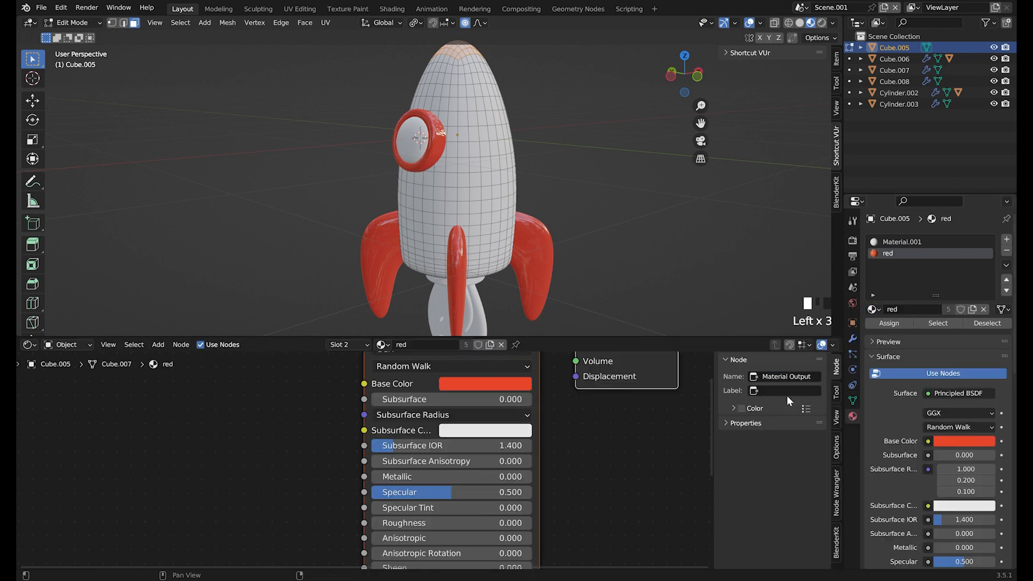
Select the body's nose-cone faces all the way through with X-ray in the right view and assign them the red material.
scroll(376, 228, "down", 1)
middle_click_drag(376, 229, 376, 255, "shift")
scroll(398, 101, "up", 2)
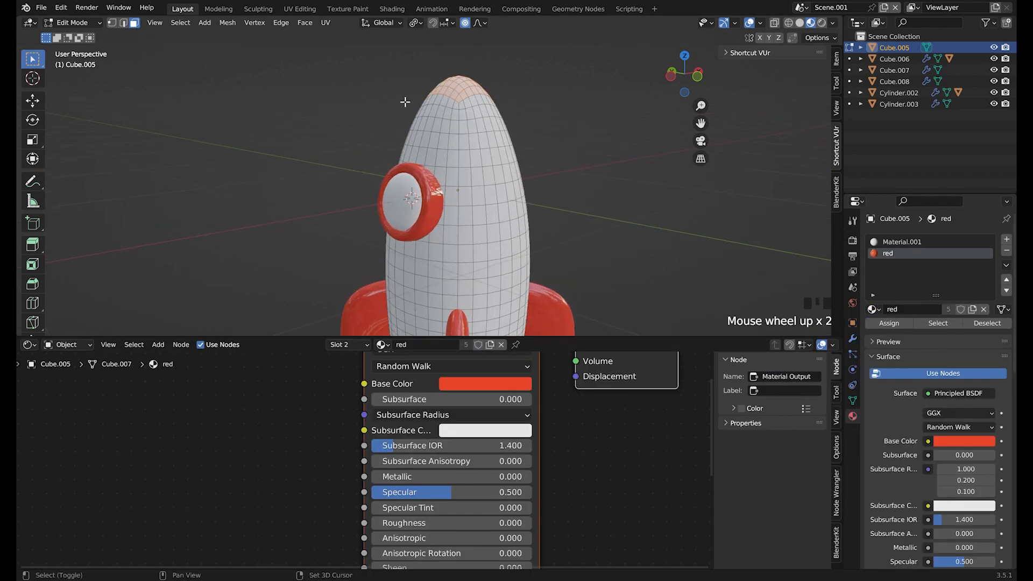
middle_click_drag(398, 101, 447, 122, "shift")
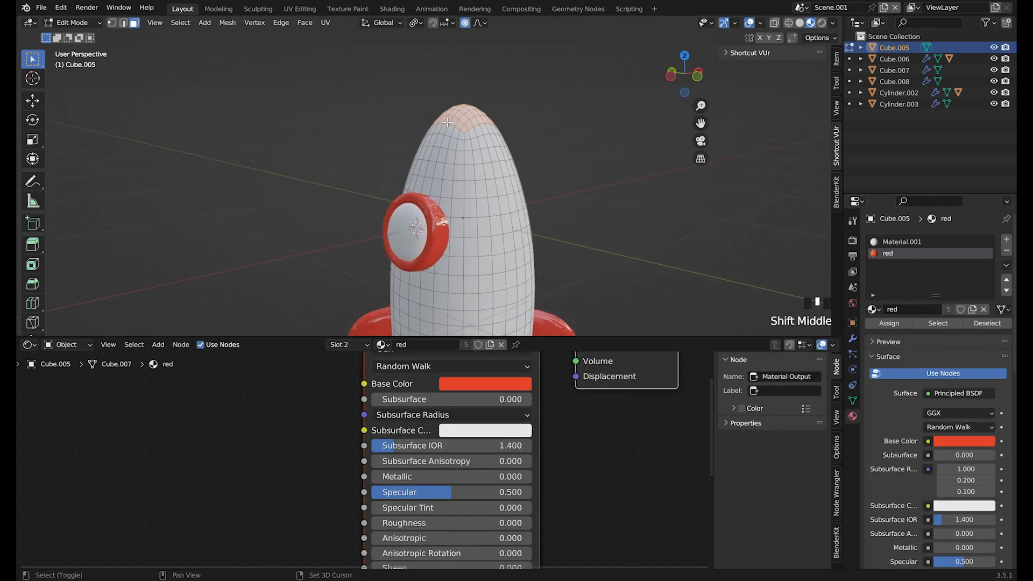
left_click(776, 23)
key("KP_3")
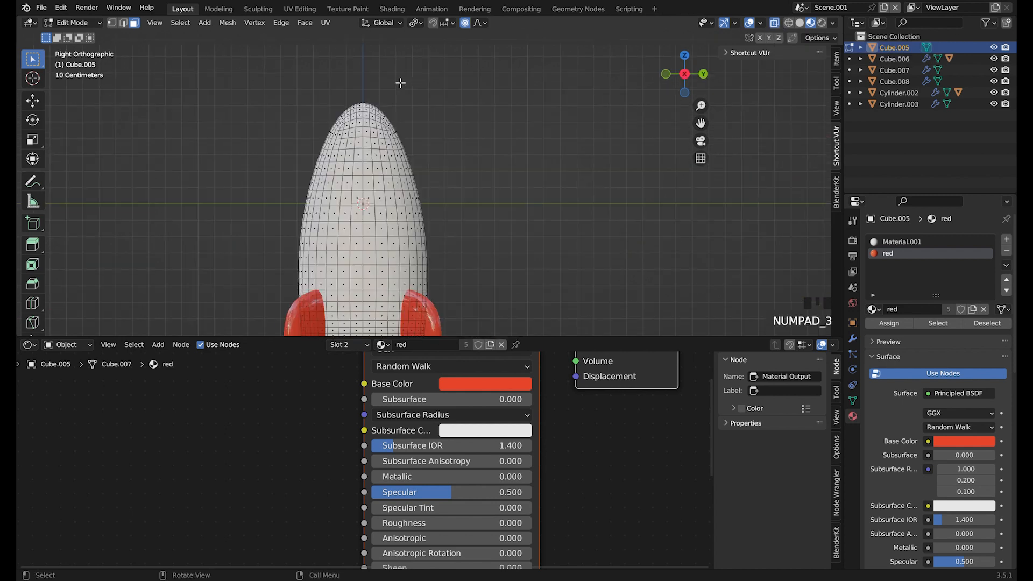
left_click_drag(272, 67, 493, 168)
scroll(325, 152, "down", 2)
middle_click_drag(325, 152, 518, 157)
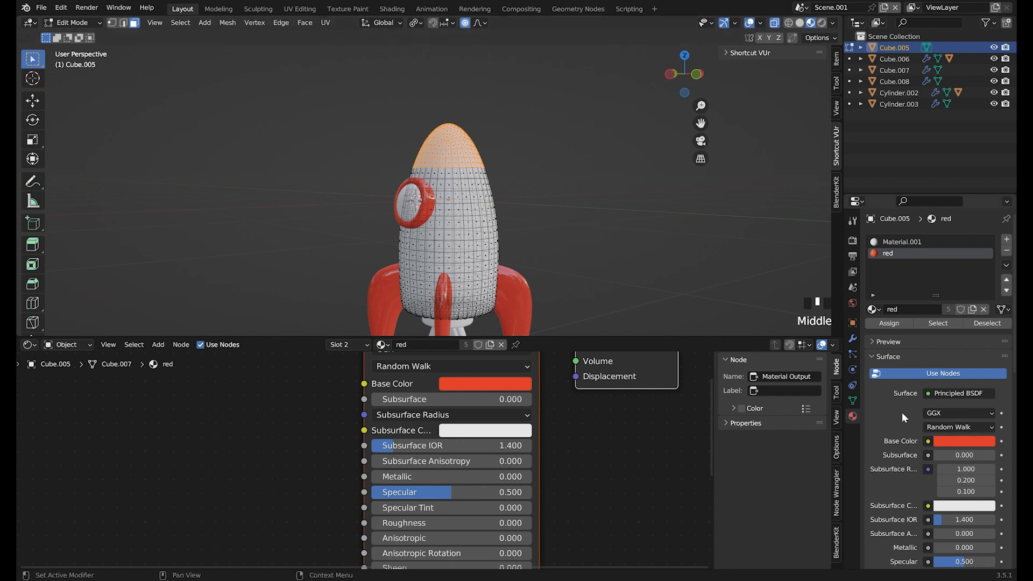
left_click(899, 318)
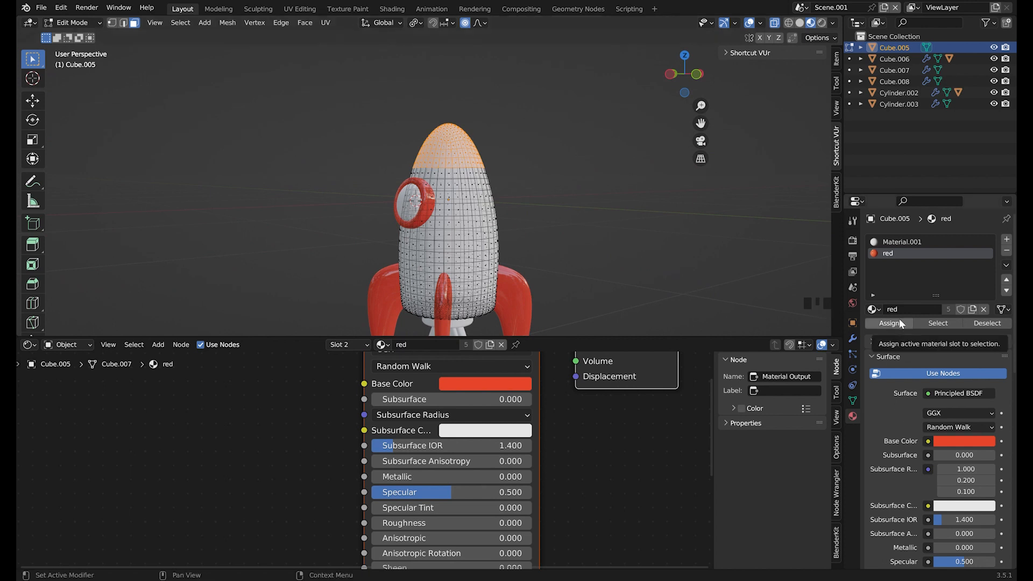
key("Tab")
middle_click_drag(507, 200, 565, 179)
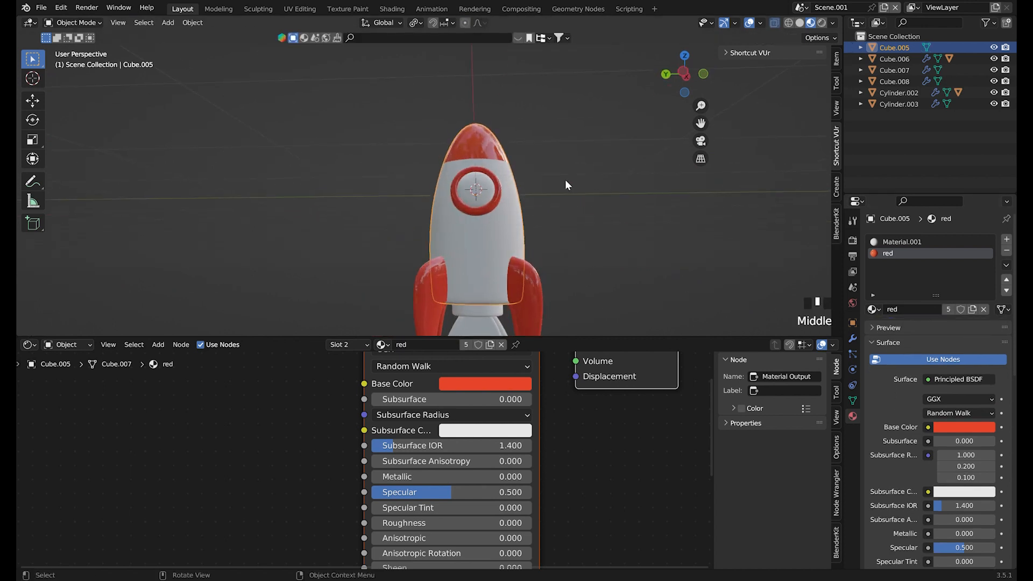
Create a new material for the nozzle ring with Metallic at 1.000 and Roughness at 0.137.
middle_click_drag(532, 254, 469, 192, "shift")
double_click(470, 191)
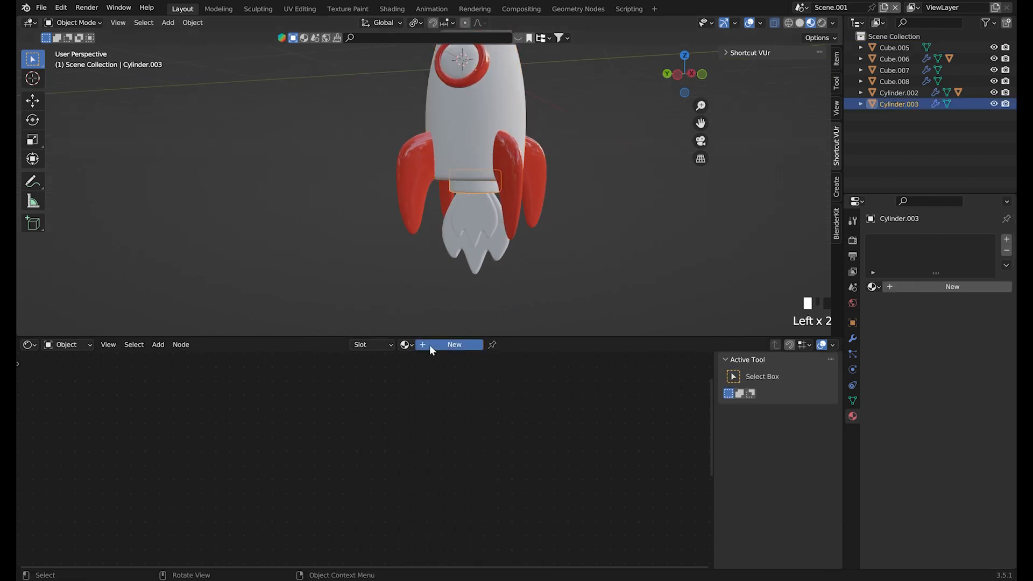
left_click(433, 344)
middle_click_drag(406, 480, 393, 449)
left_click_drag(393, 448, 516, 445)
left_click_drag(376, 492, 398, 492)
middle_click_drag(430, 409, 418, 468)
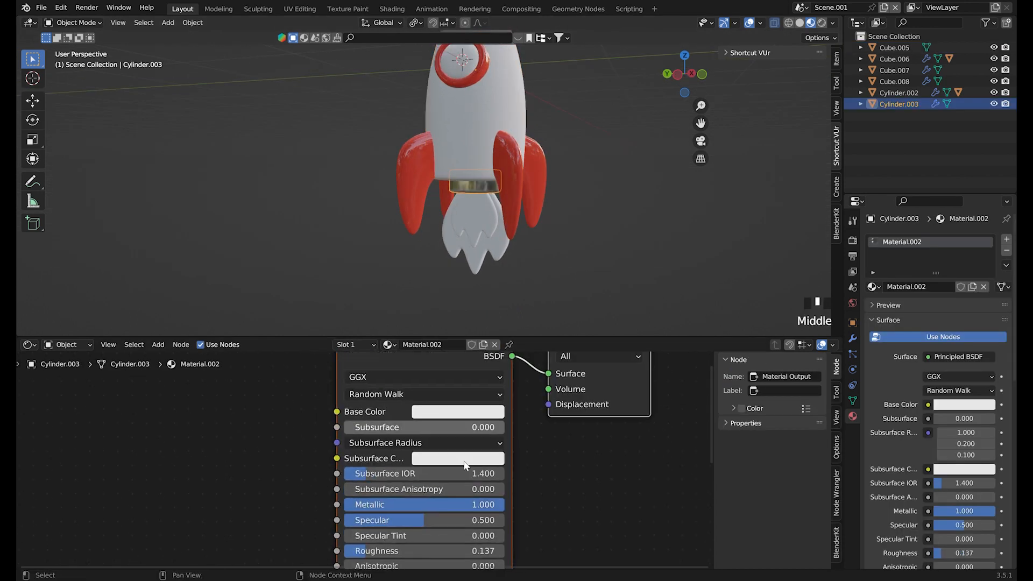
Create a new orange material for the inner flame and apply it to the outer flame as well.
left_click(475, 236)
left_click(426, 346)
left_click(457, 411)
left_click_drag(467, 349, 484, 349)
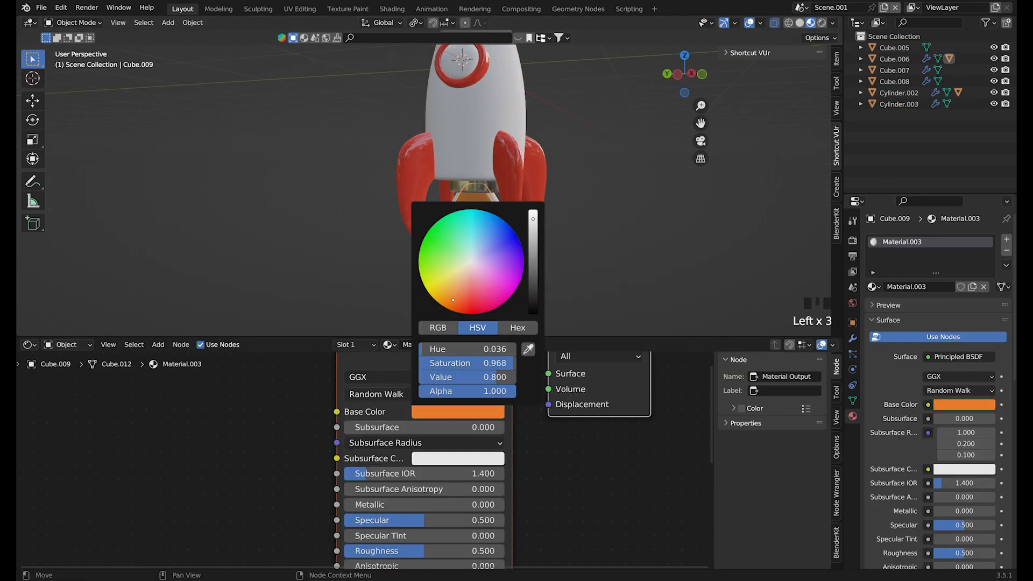
scroll(492, 253, "up", 2)
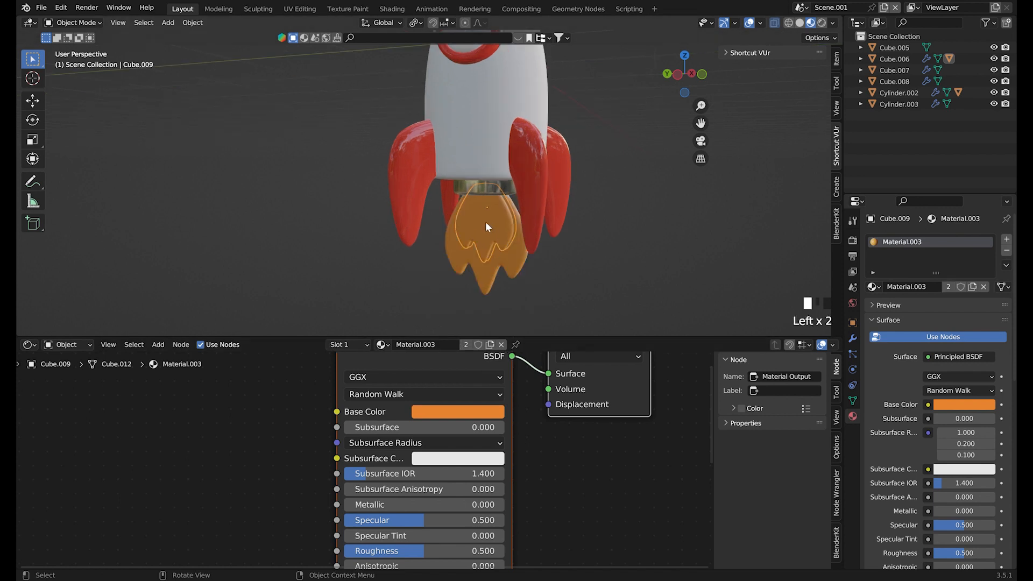
key("ctrl+2")
left_click(497, 258)
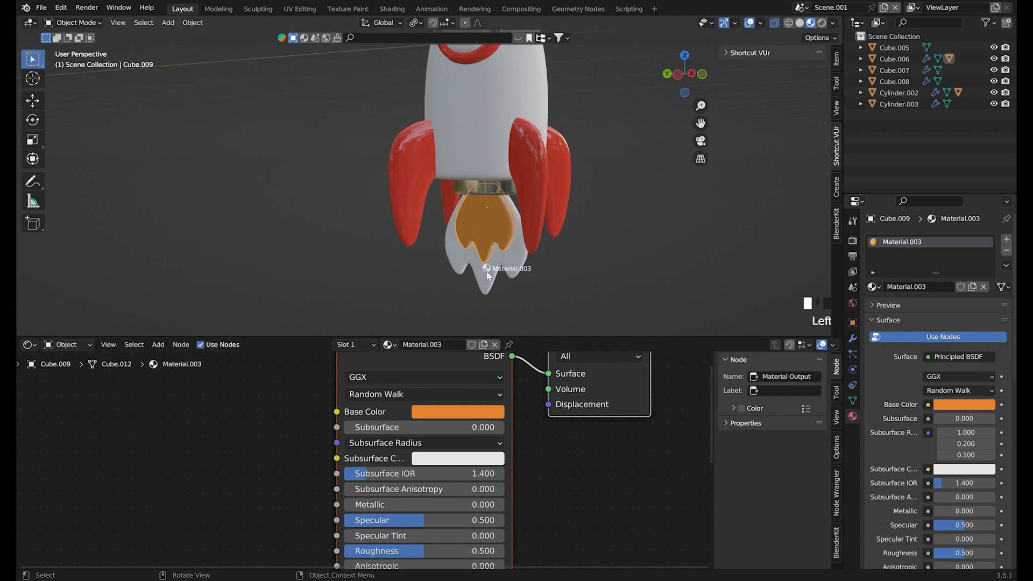
Give the outer flame its own copy of the material and shift its base color to a redder orange.
middle_click_drag(491, 221, 489, 331)
left_click(479, 237)
left_click(473, 412)
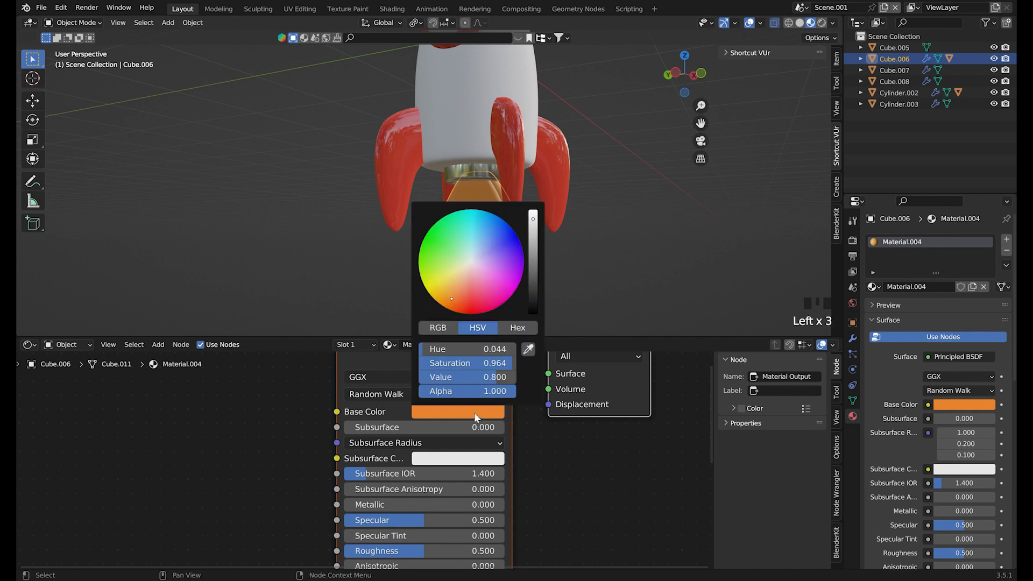
left_click_drag(450, 298, 467, 298)
Change the inner flame's base color from orange to yellow.
left_click(482, 234)
scroll(505, 239, "up", 4)
middle_click_drag(559, 250, 591, 250)
left_click(473, 412)
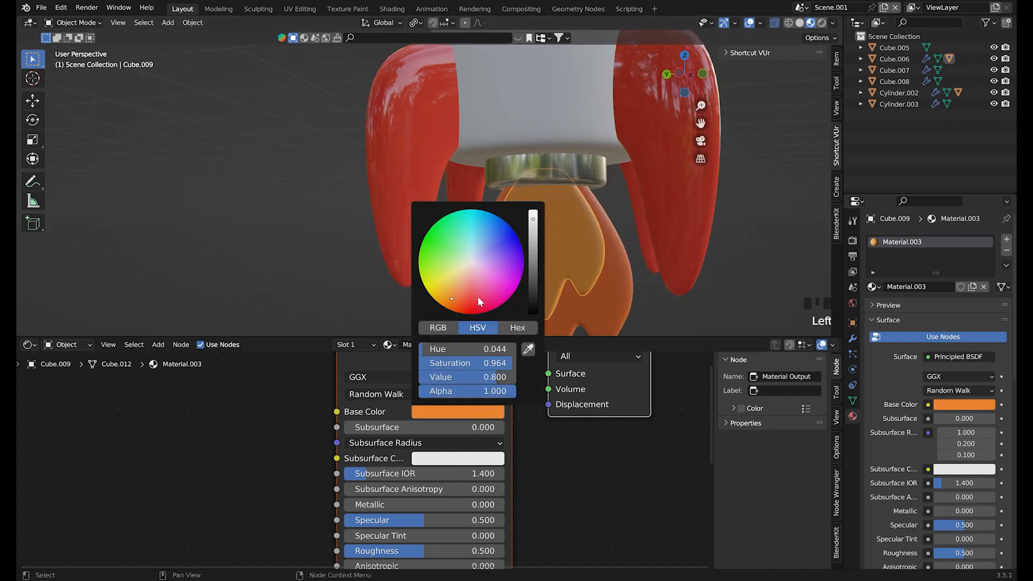
left_click_drag(455, 296, 445, 288)
Shade the flame layers smooth.
scroll(517, 259, "up", 6)
right_click(637, 264)
right_click(717, 236)
left_click(716, 235)
left_click(712, 248)
right_click(712, 247)
left_click(711, 247)
Lower the roughness of the selected flame layer's material to make it glossy.
scroll(711, 245, "down", 5)
middle_click_drag(712, 236, 673, 213)
left_click_drag(425, 552, 347, 551)
left_click(461, 226)
Create a new material for the rocket's round window pane and delete its Principled BSDF node.
scroll(434, 208, "down", 5)
middle_click_drag(434, 209, 469, 229)
left_click(455, 123)
left_click(450, 345)
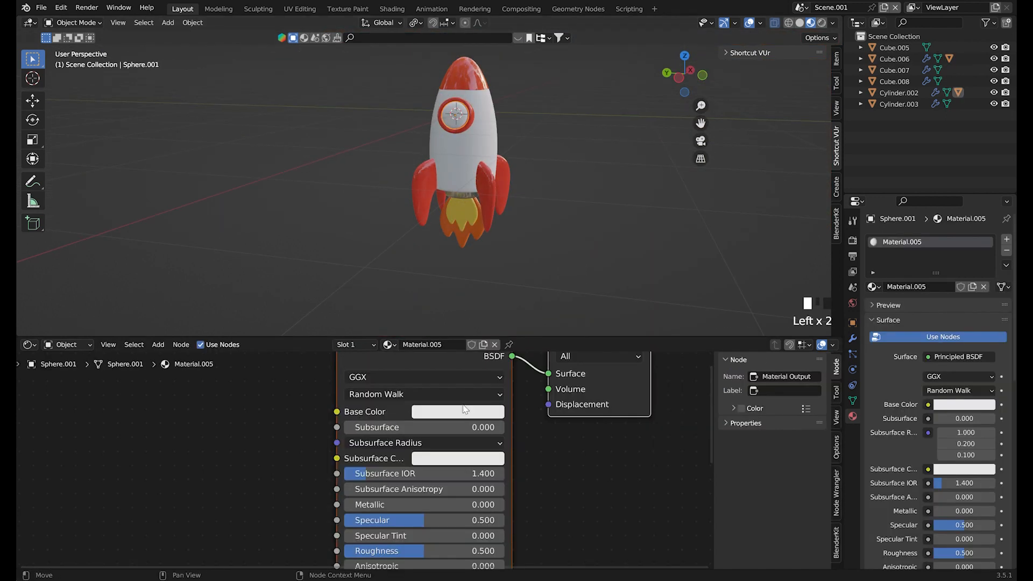
scroll(457, 412, "down", 3)
left_click(399, 402)
key("x")
Add a Glass BSDF node, connect it to the material's Surface output, and color it light cyan.
key("shift+a")
left_click(401, 404)
type("glass")
key("Return")
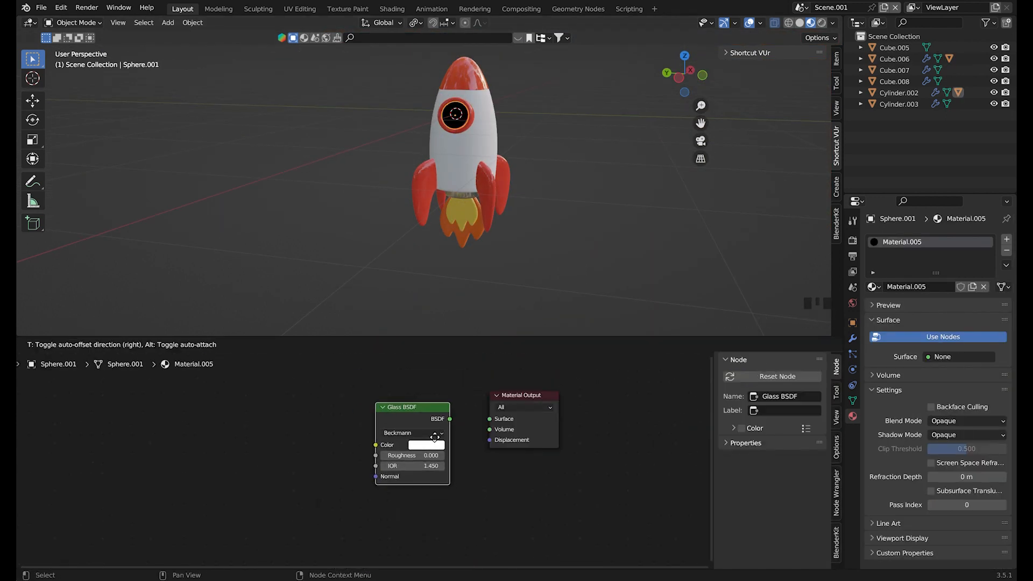
left_click(433, 435)
left_click_drag(450, 418, 489, 419)
left_click(426, 445)
left_click_drag(449, 334, 448, 330)
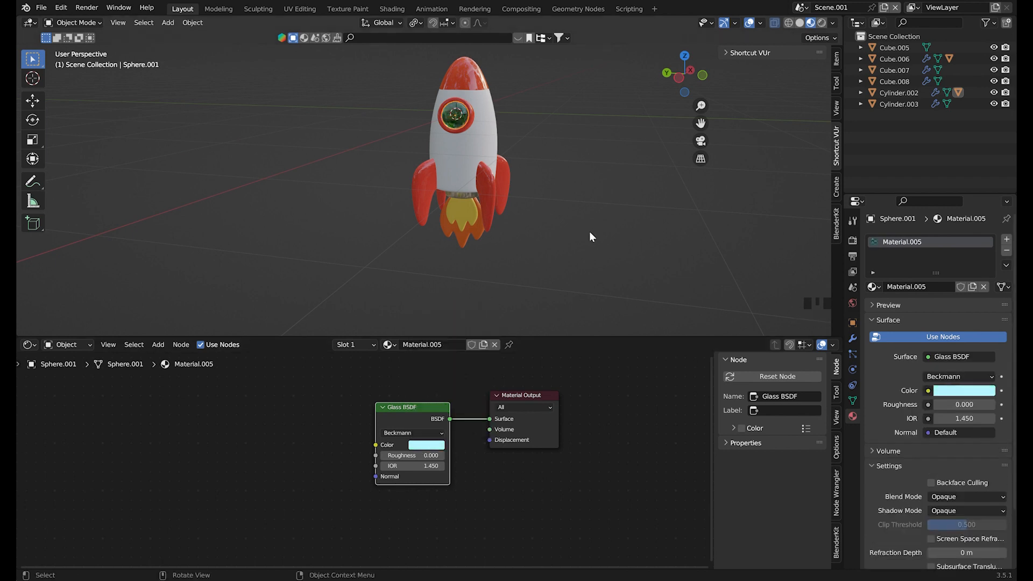
Switch the viewport to Rendered shading.
key("z")
left_click(526, 47)
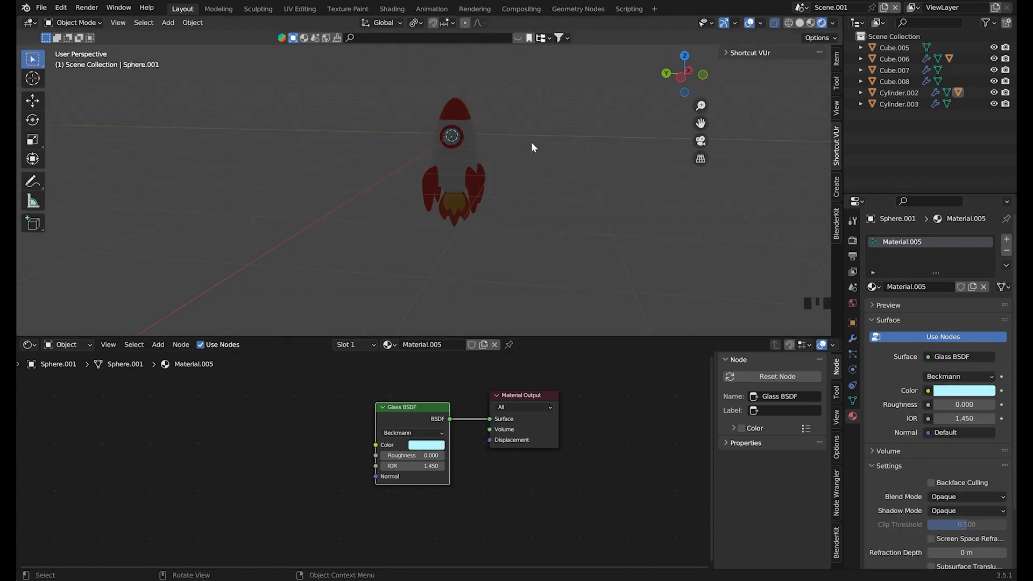
key("z")
key("2")
key("z")
key("8")
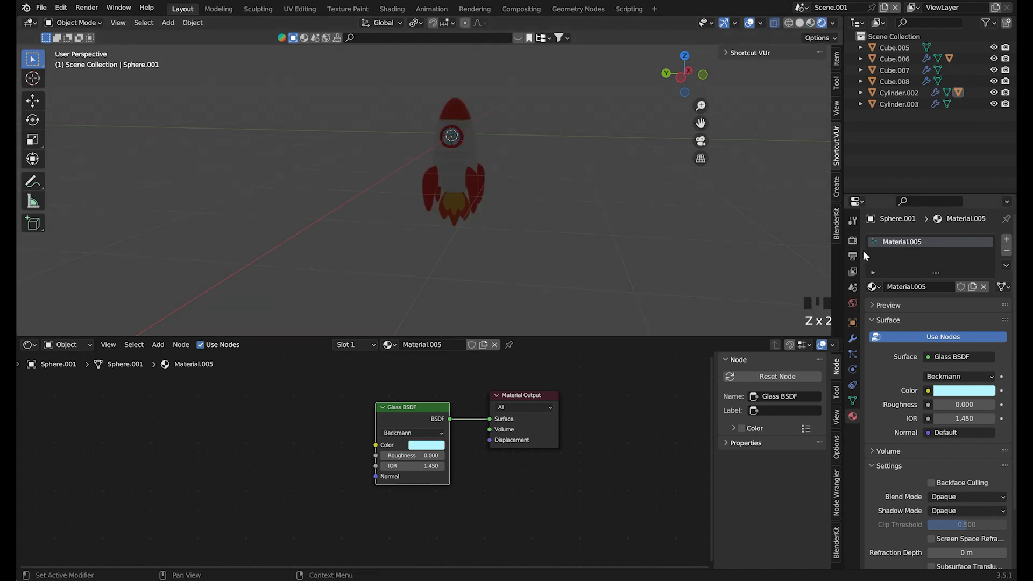
Set the render engine to Cycles and the device to GPU Compute.
left_click(853, 240)
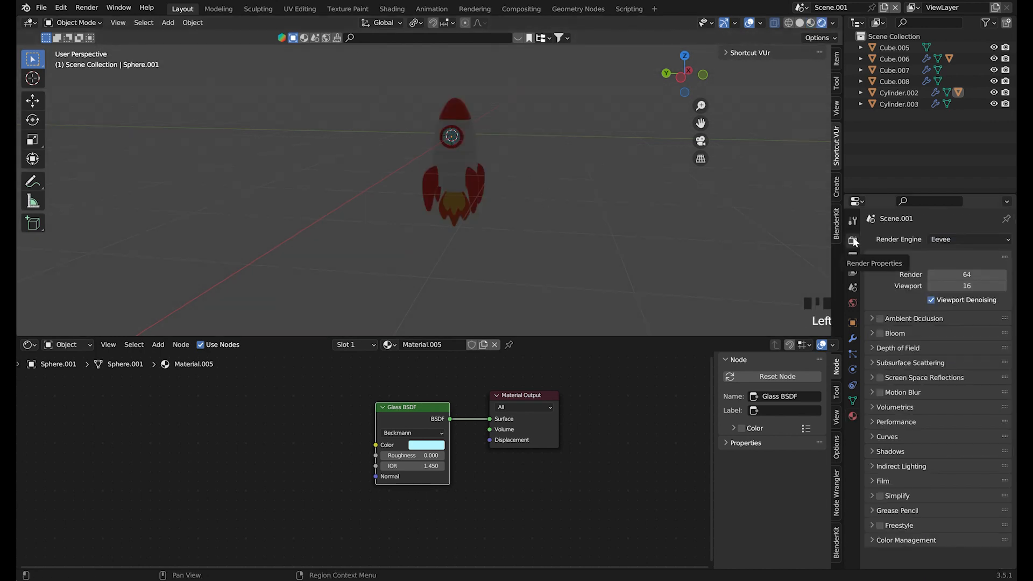
left_click(949, 240)
left_click(950, 278)
left_click(968, 267)
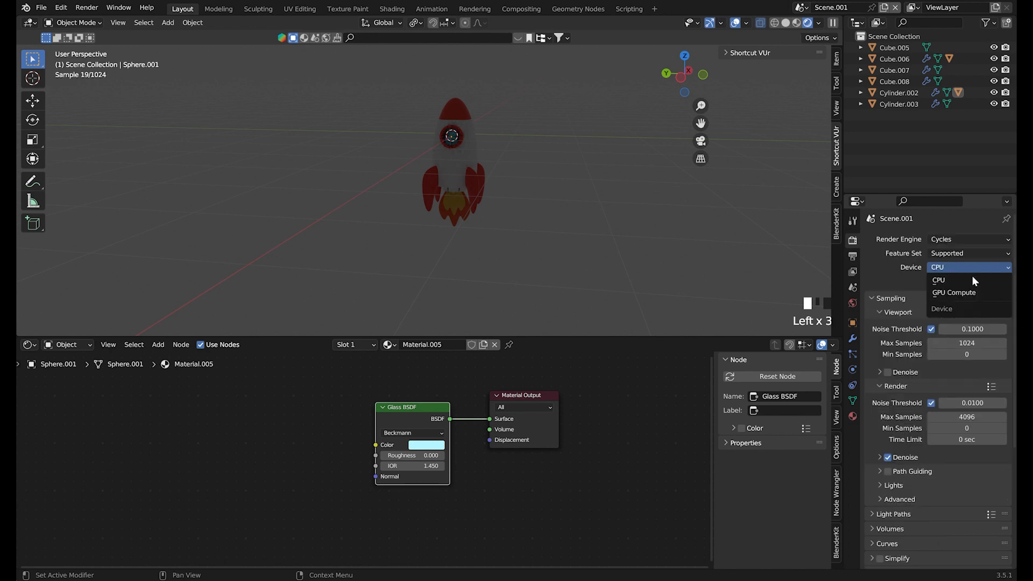
left_click(963, 291)
Set the Max Samples to 32 for both the viewport and the final render.
left_click(968, 331)
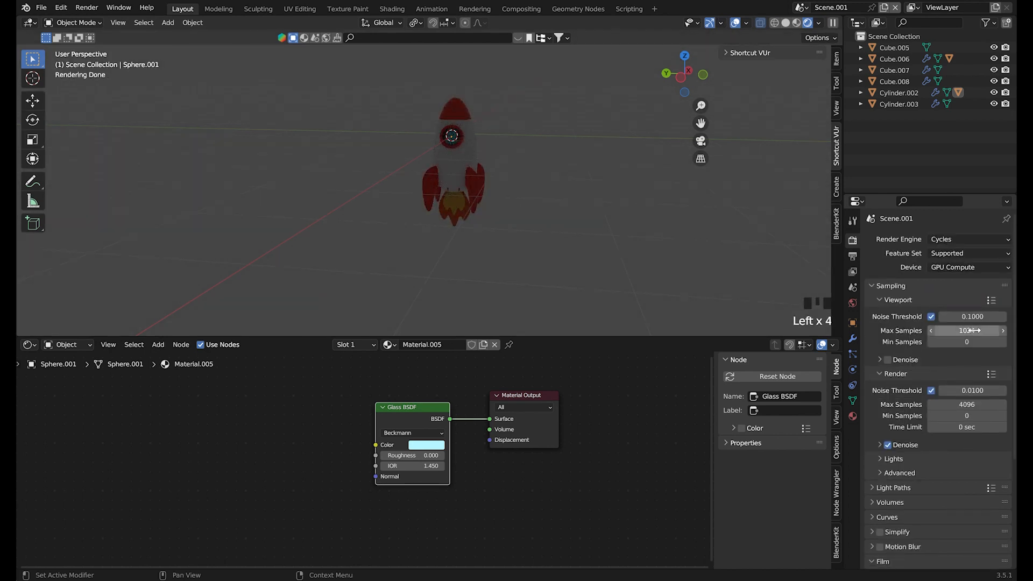
left_click(974, 333)
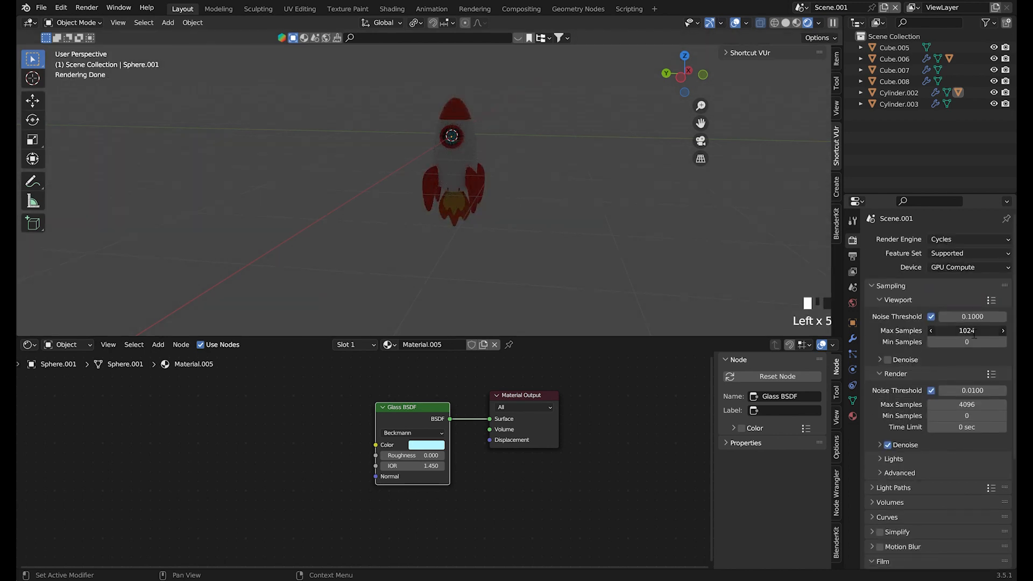
left_click(973, 404)
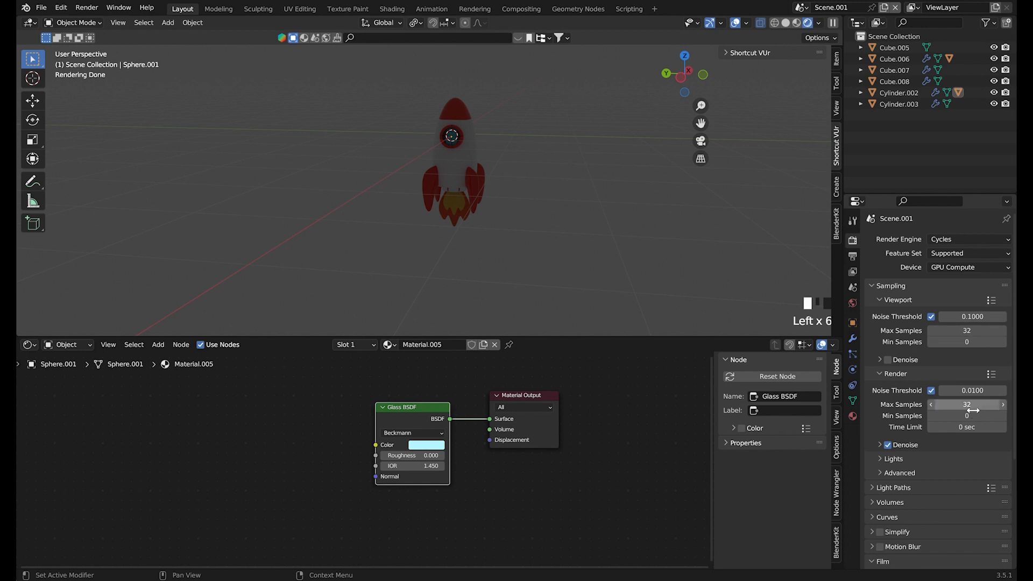
Switch the shader editor from the object's material to the World nodes.
scroll(428, 147, "up", 3)
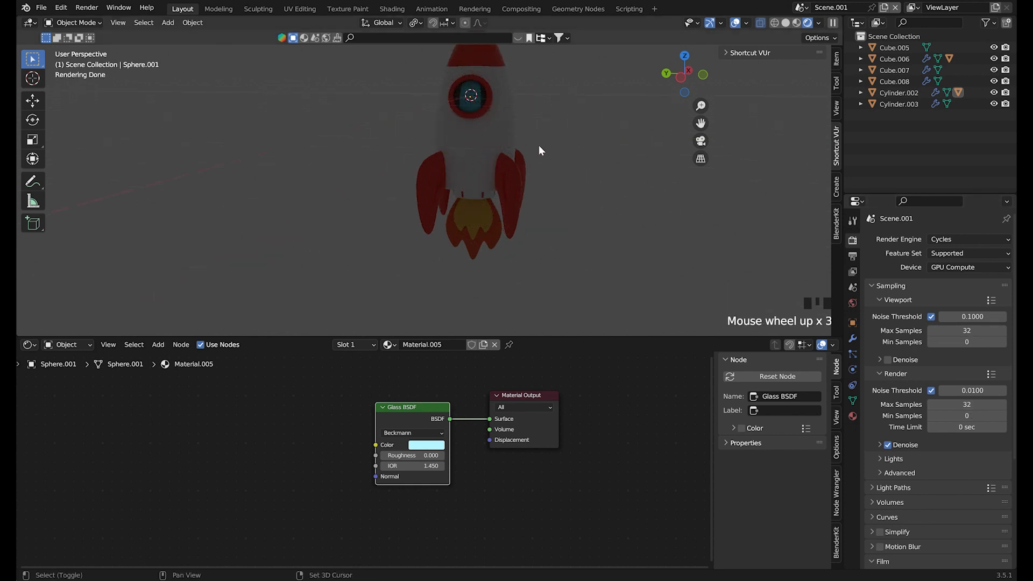
middle_click_drag(519, 141, 509, 154, "shift")
left_click(64, 345)
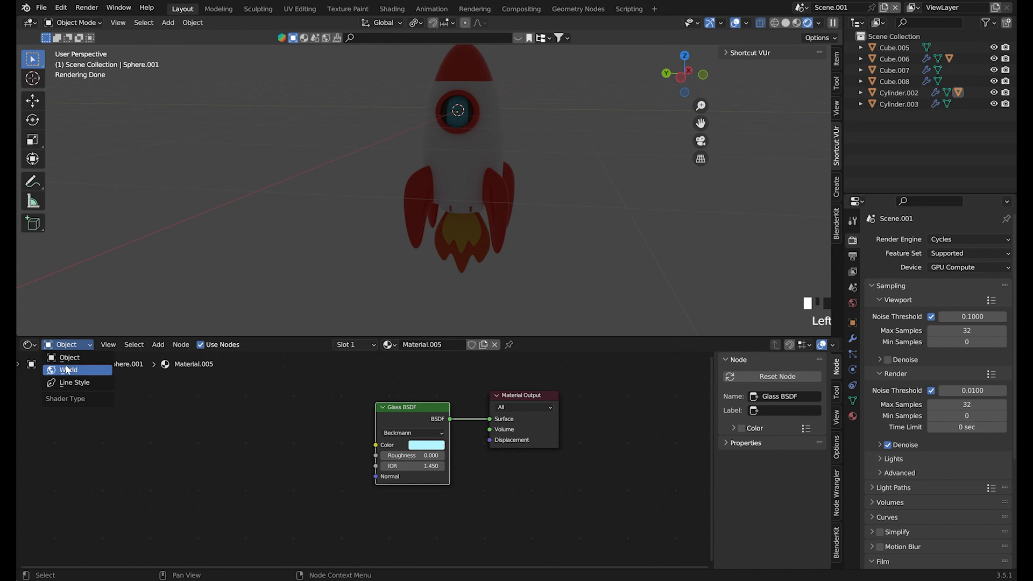
left_click(66, 369)
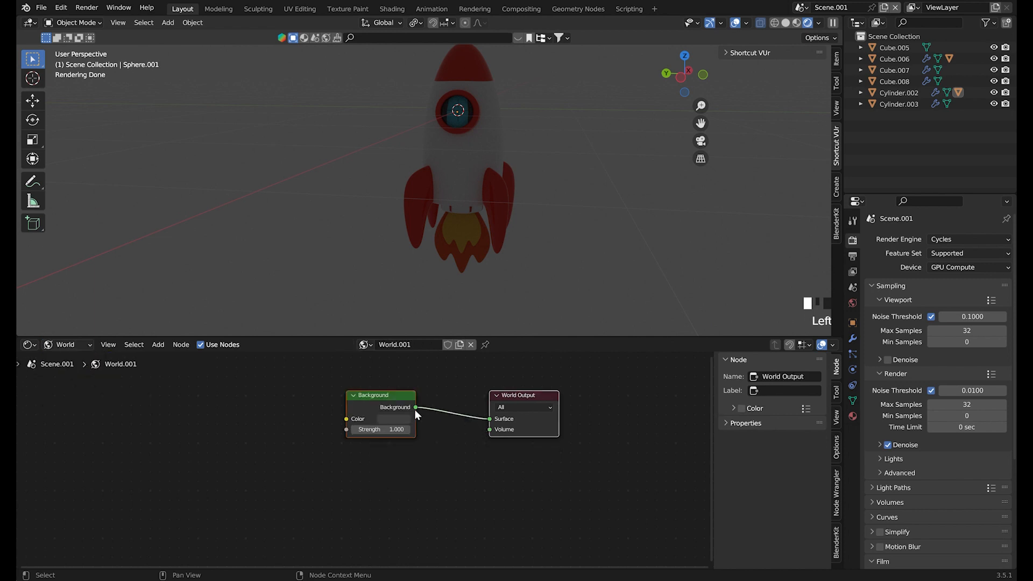
Add an Environment Texture node with the image "2683.webphdri universe.webp" and connect it to the Background's Color.
left_click(251, 391)
key("shift+a")
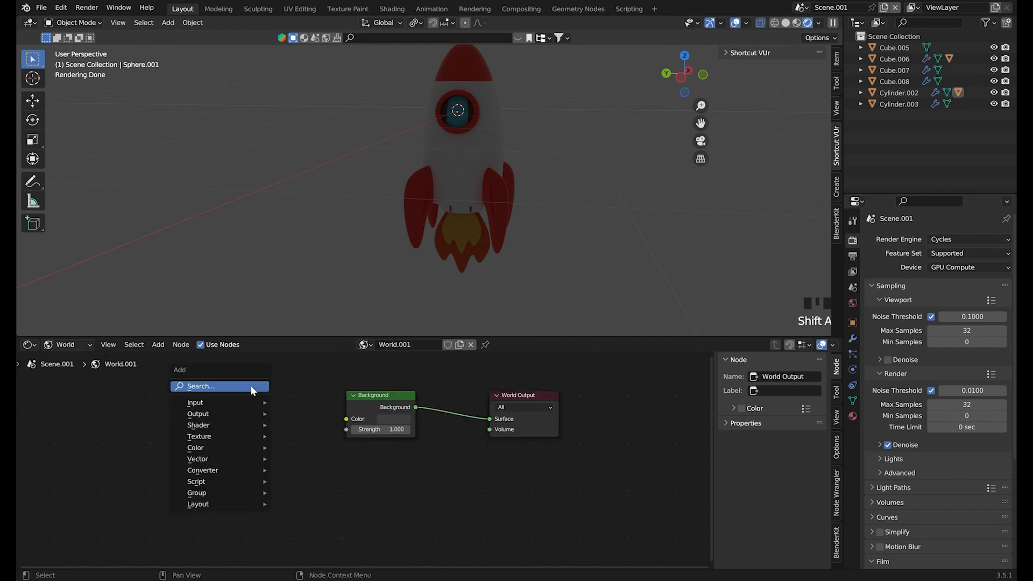
mouse_move(250, 385)
type("en")
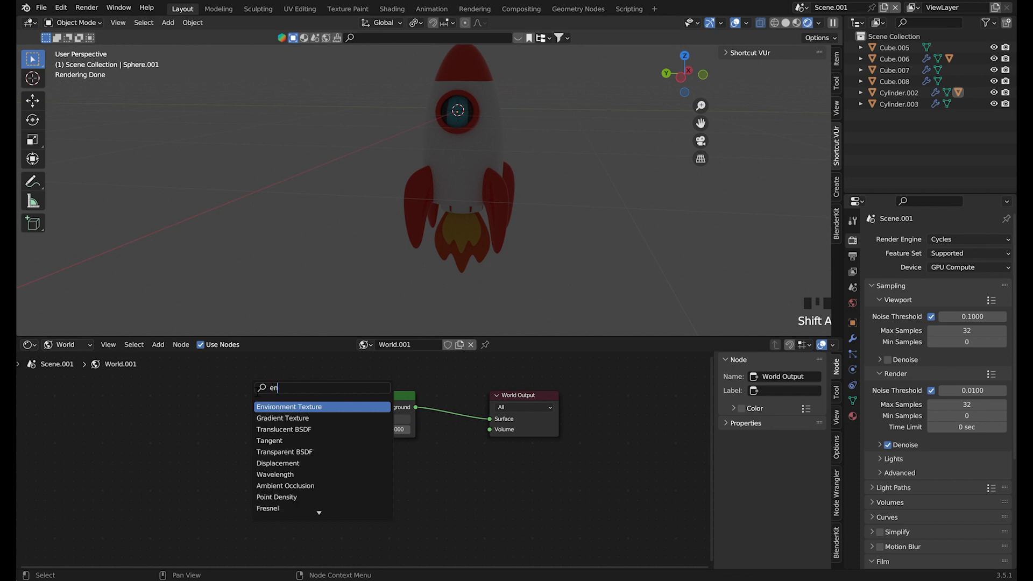
left_click(303, 408)
left_click(270, 435)
mouse_move(334, 417)
left_mouse_down()
mouse_move(357, 425)
mouse_move(347, 417)
left_mouse_up()
left_click(310, 431)
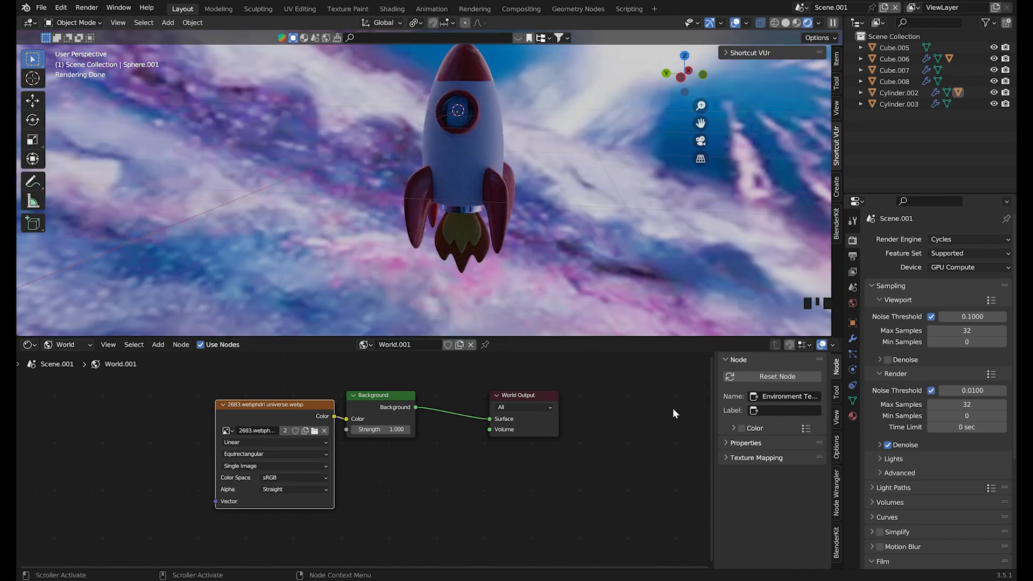
Make the render film transparent to hide the environment image behind the rocket.
scroll(900, 478, "down", 6)
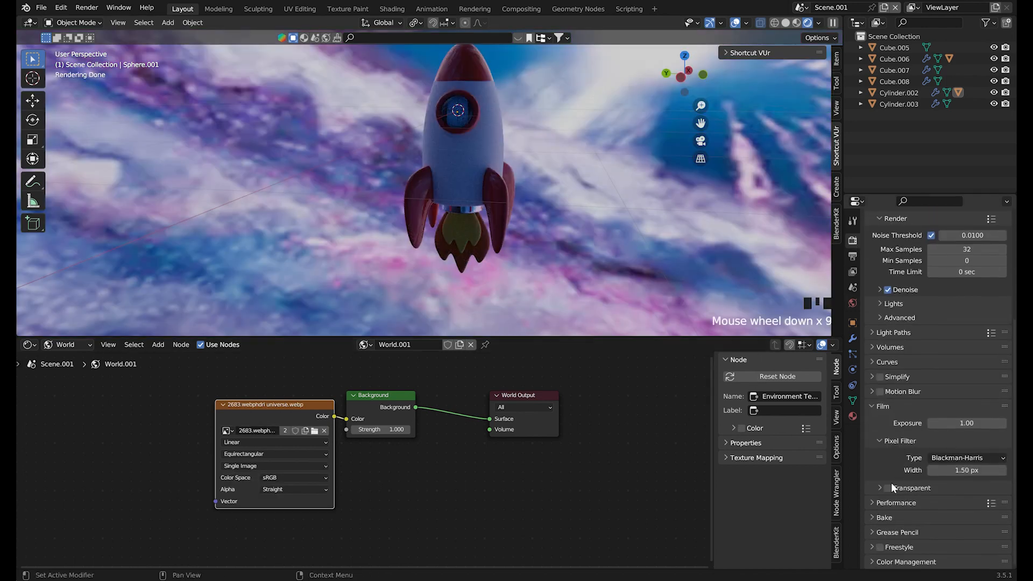
left_click(887, 487)
scroll(464, 208, "down", 3)
left_click(464, 156)
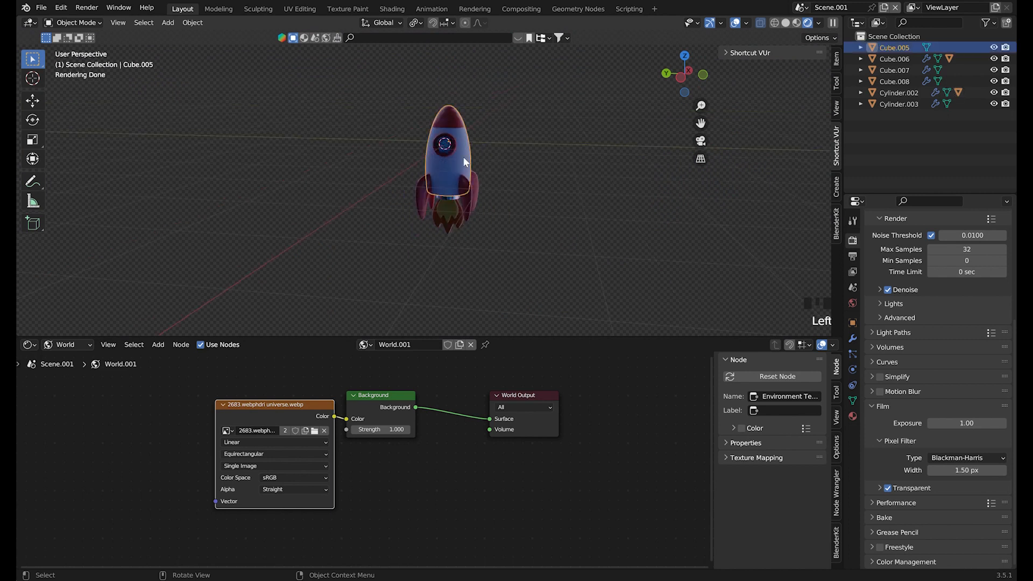
Add a point light and raise it about 1.1 m along Z to above the rocket's nose.
left_click(165, 24)
mouse_move(215, 175)
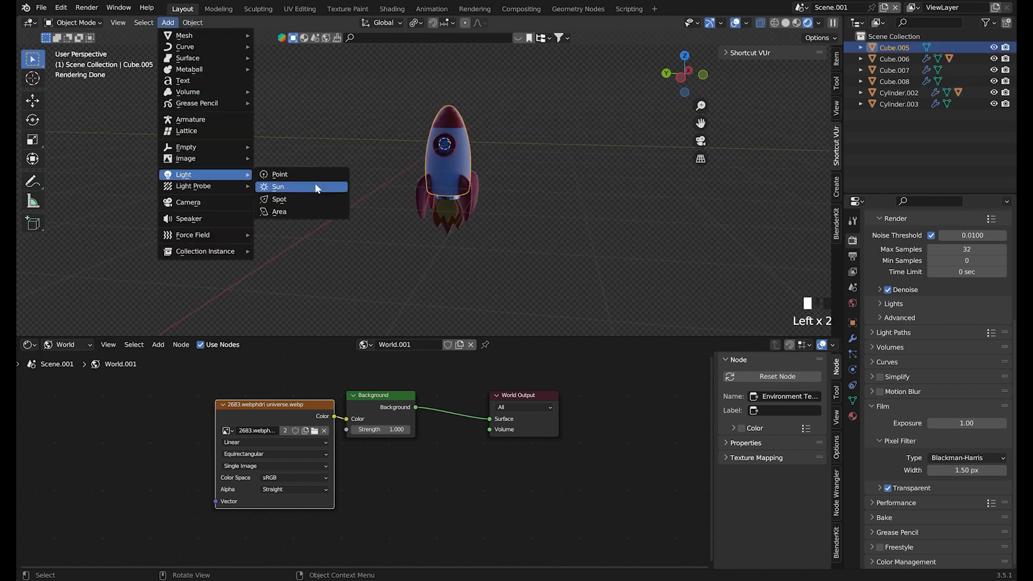
left_click(309, 172)
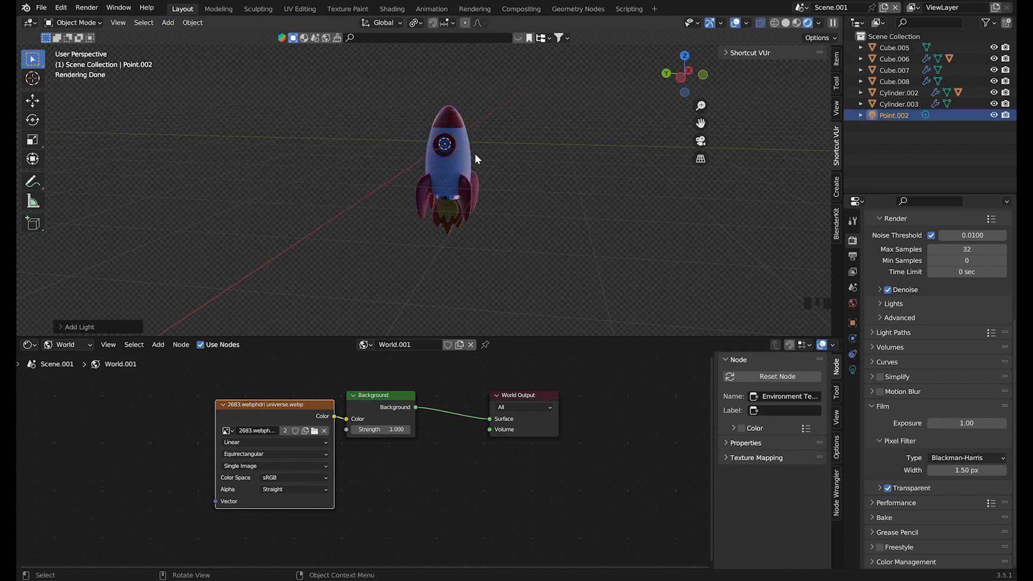
key("g")
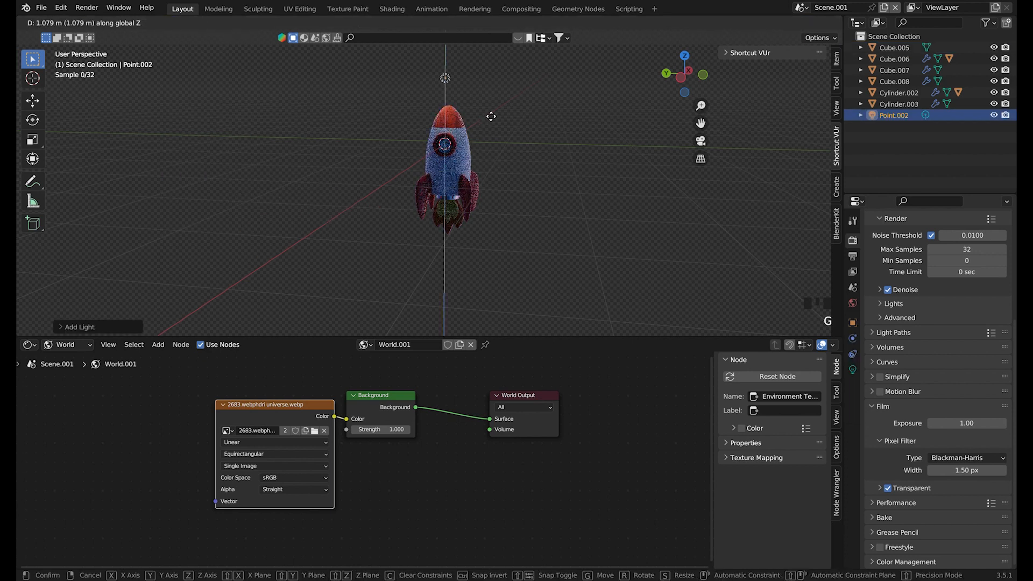
left_click(486, 115)
Set the point light's power to 300 W and its radius to 1.76 m.
left_click(852, 369)
left_click(968, 317)
type("30")
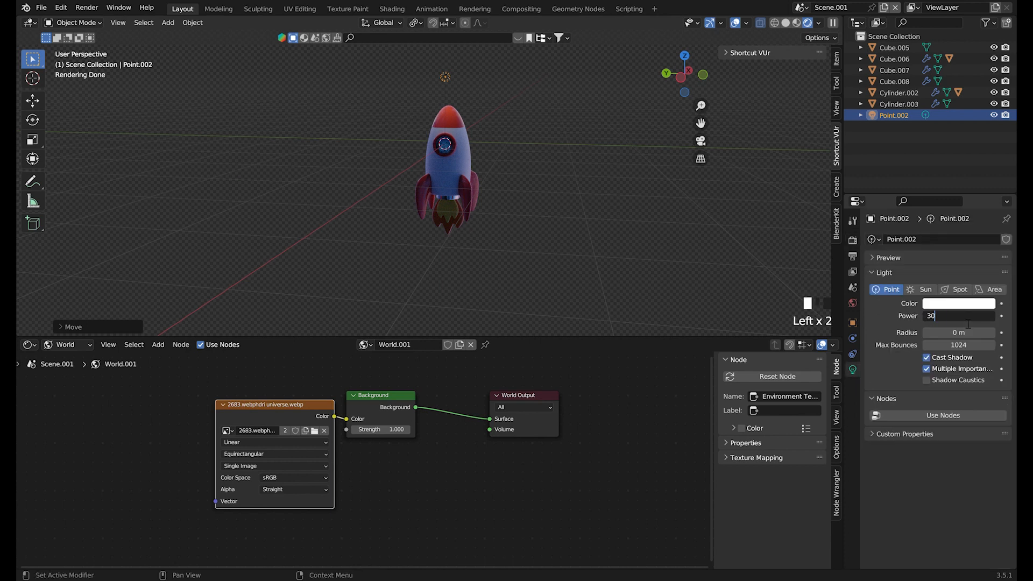
type("0")
key("Return")
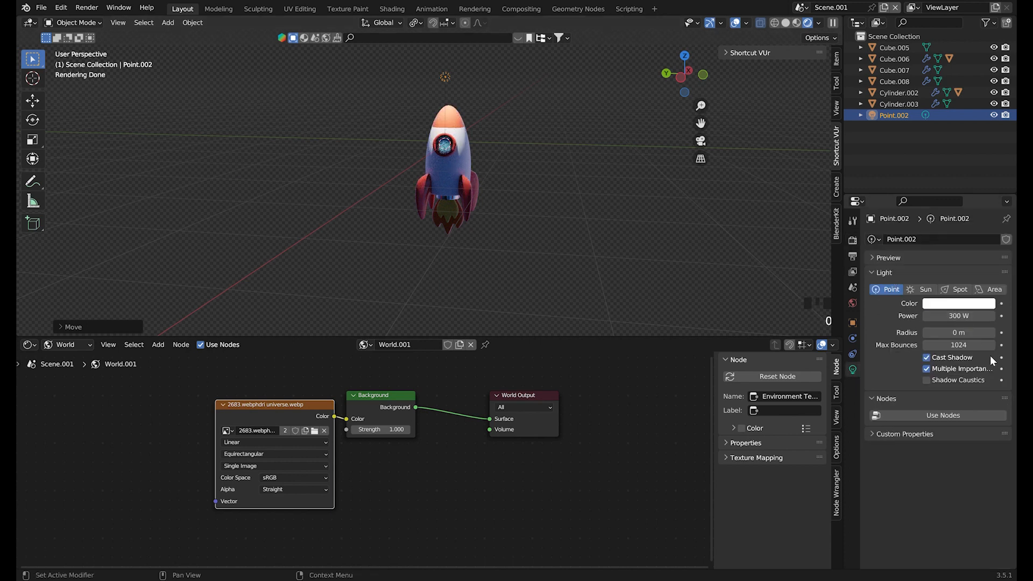
mouse_move(959, 333)
left_mouse_down()
mouse_move(984, 333)
mouse_move(952, 332)
left_mouse_up()
Move the point light away from above the nose to one side of the rocket.
middle_click_drag(505, 154, 518, 150)
key("g")
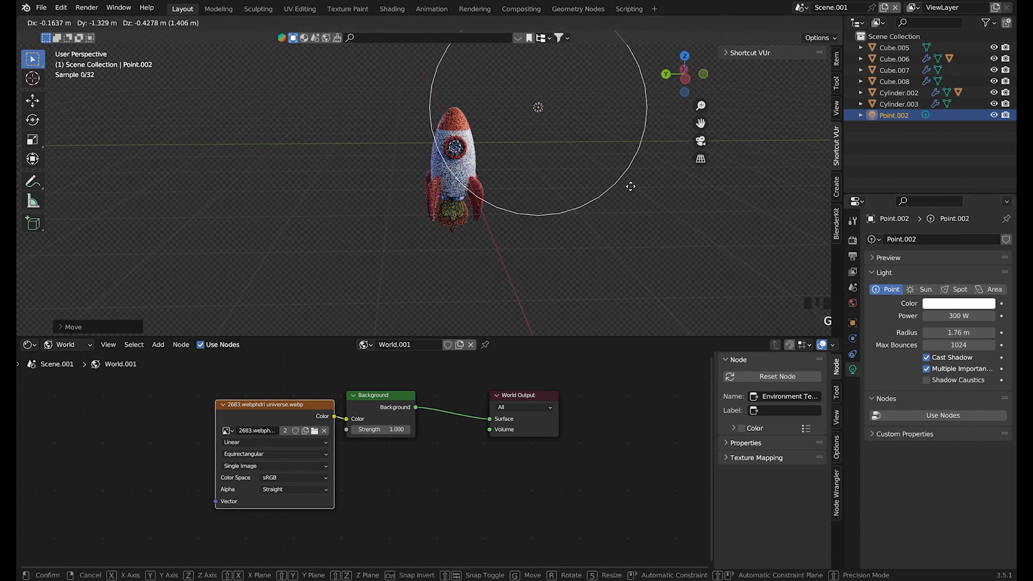
left_click(672, 174)
Duplicate the point light and place the copy about 4 m along Y on the rocket's opposite side.
key("shift+d")
key("x")
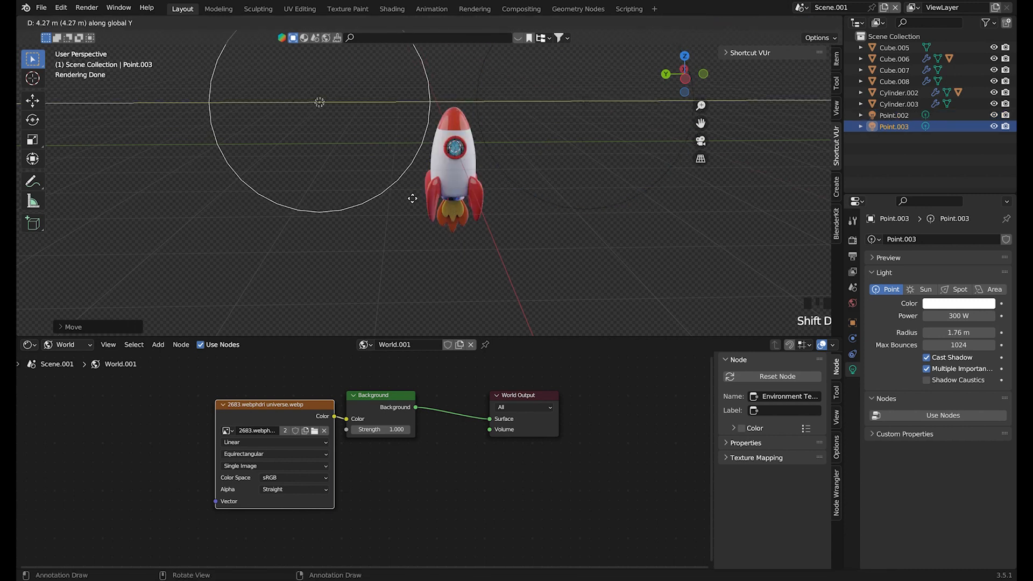
left_click(420, 198)
middle_click_drag(420, 198, 498, 222)
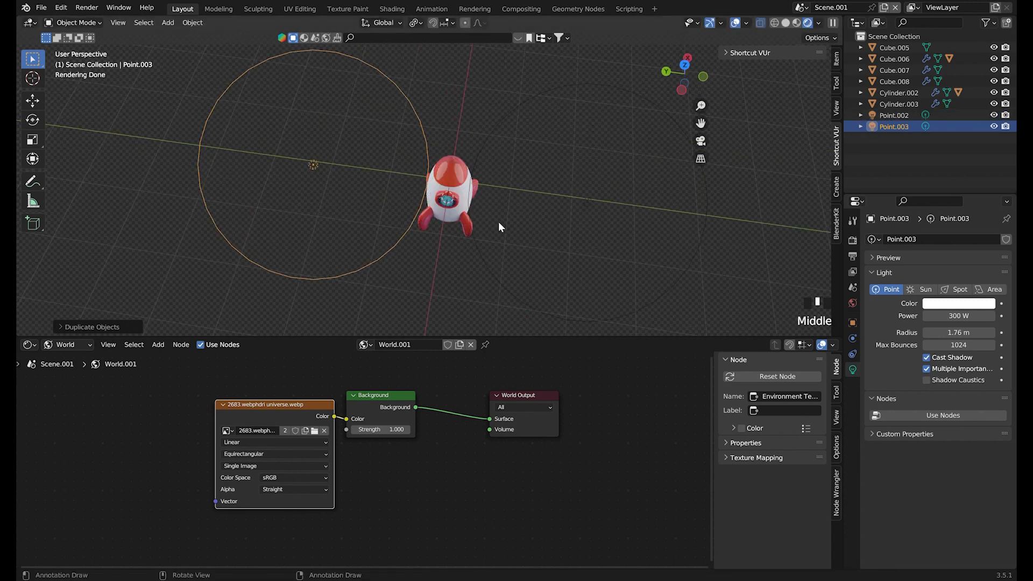
Select both point lights and move them along global X toward the rocket's window side.
left_click(585, 208, "shift")
key("g")
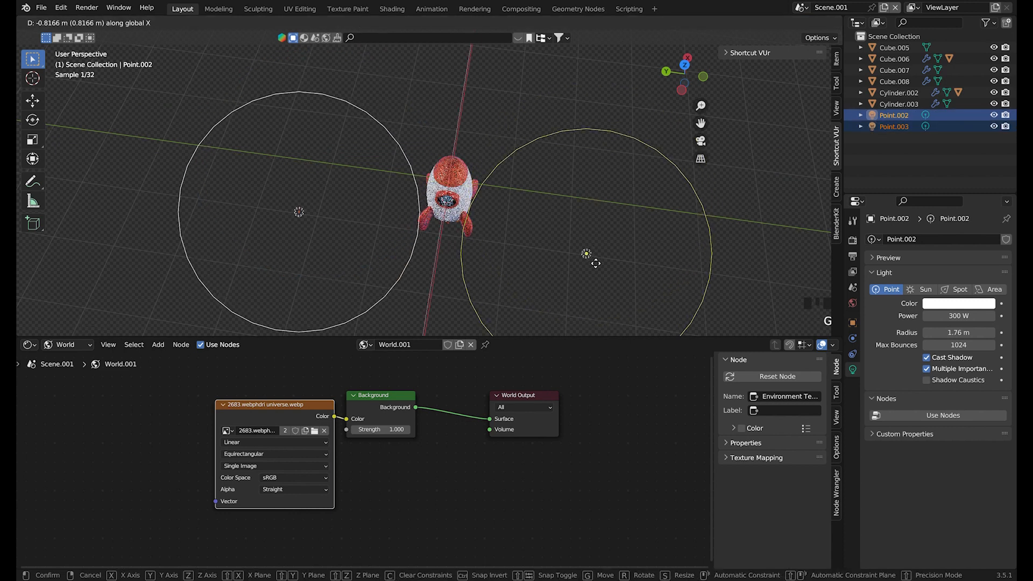
left_click(590, 253)
middle_click_drag(590, 252, 450, 176)
scroll(473, 212, "up", 1)
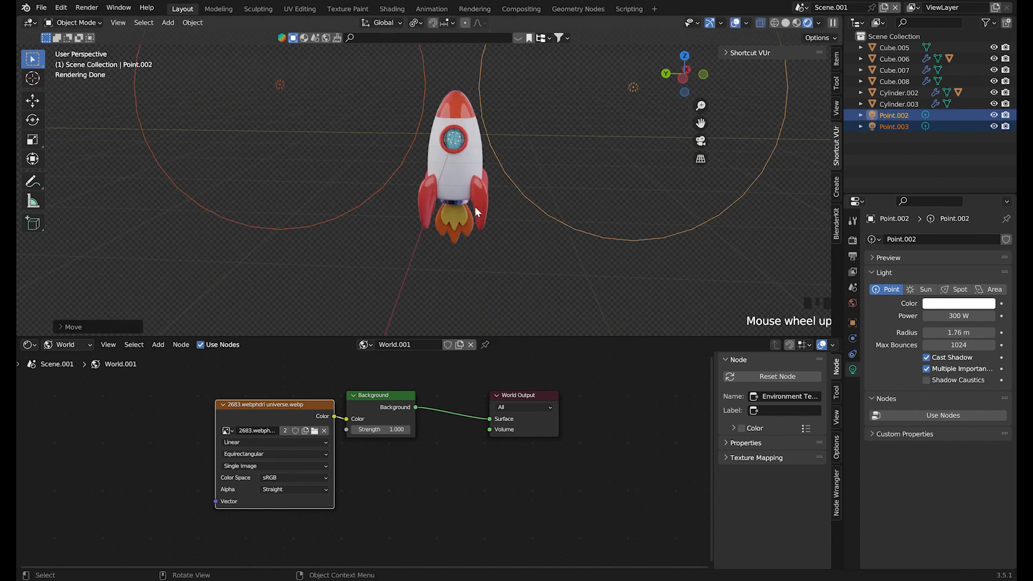
Clear the selection and hide both point lights in the viewport.
left_click(493, 245)
middle_click_drag(493, 245, 467, 253)
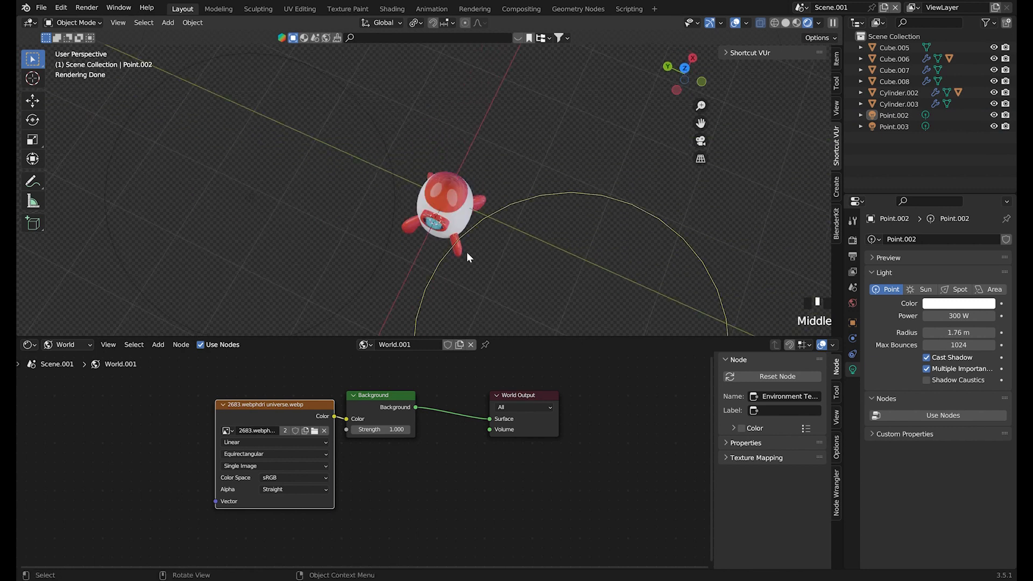
left_click(994, 115)
left_click(993, 125)
Select all rocket parts with the white body as the active object and parent them to it using Object (Keep Transform).
left_click(491, 272)
left_click_drag(491, 272, 363, 136)
middle_click_drag(363, 136, 481, 131)
scroll(474, 174, "up", 4)
left_click(481, 131, "shift")
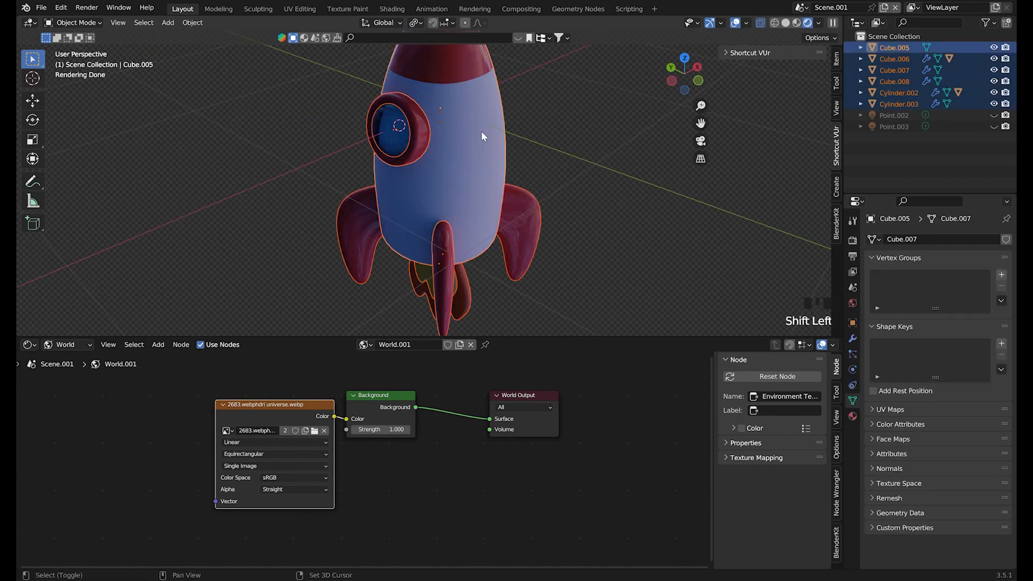
key("ctrl+p")
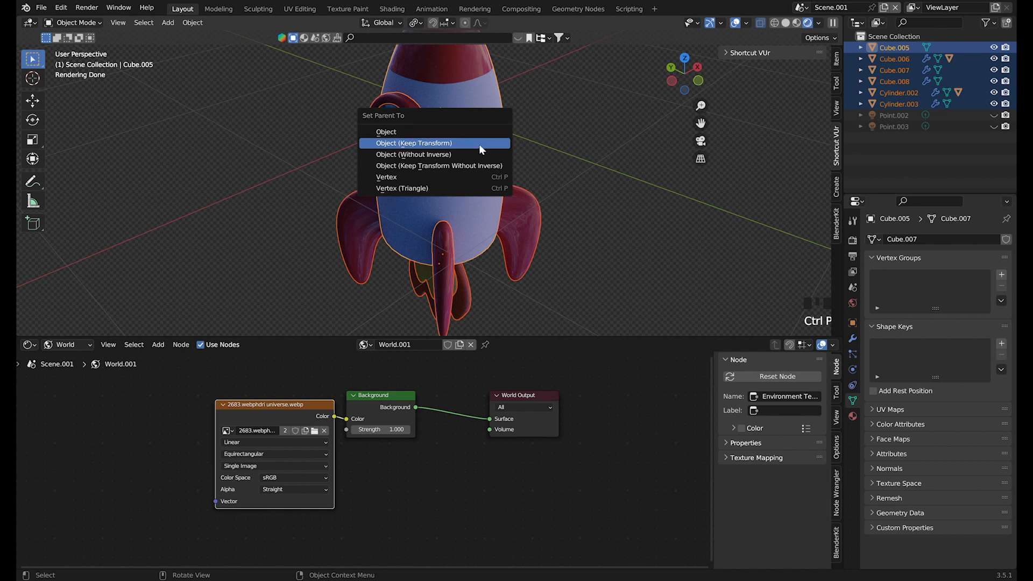
left_click(479, 144)
left_click(479, 144)
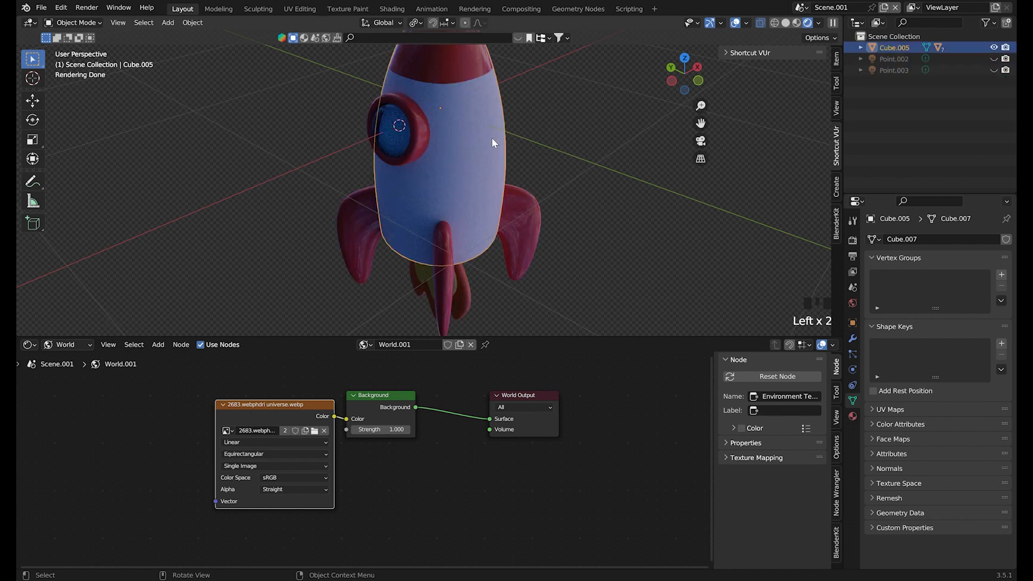
Unhide both point lights in the viewport.
left_click_drag(994, 70, 993, 59)
scroll(556, 172, "down", 2)
middle_click_drag(556, 172, 503, 131)
scroll(404, 152, "up", 2)
scroll(503, 131, "up", 2)
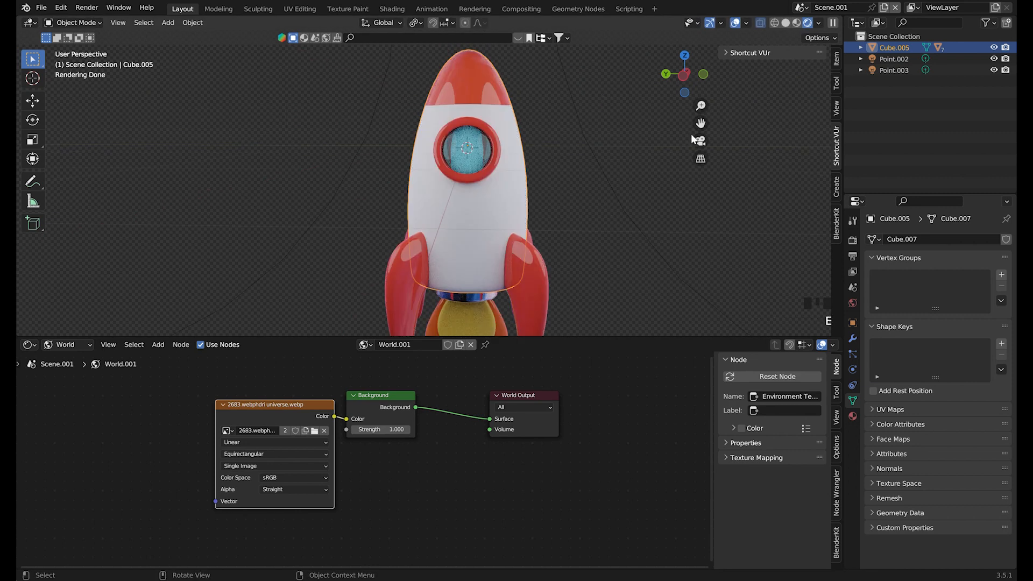
Tilt the rocket body diagonally with its nose toward the upper right, and rotate it about its local Z axis.
key("r")
left_click(664, 240)
scroll(595, 234, "down", 3)
key("r")
left_click(591, 229)
key("r")
key("z")
key("z")
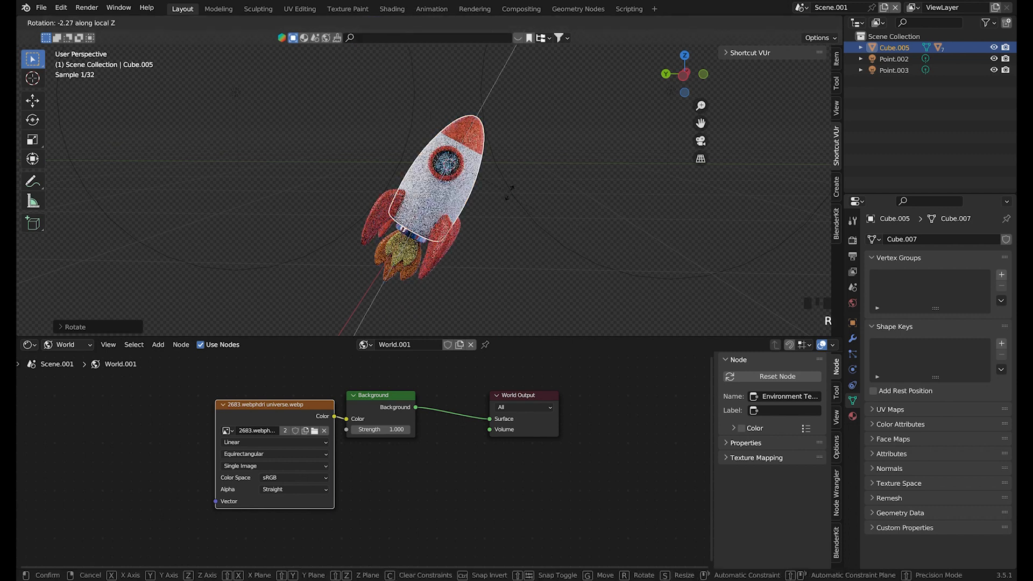
left_click(508, 192)
Frame the tilted rocket from its window side and add a camera to the scene.
middle_click_drag(507, 191, 488, 185)
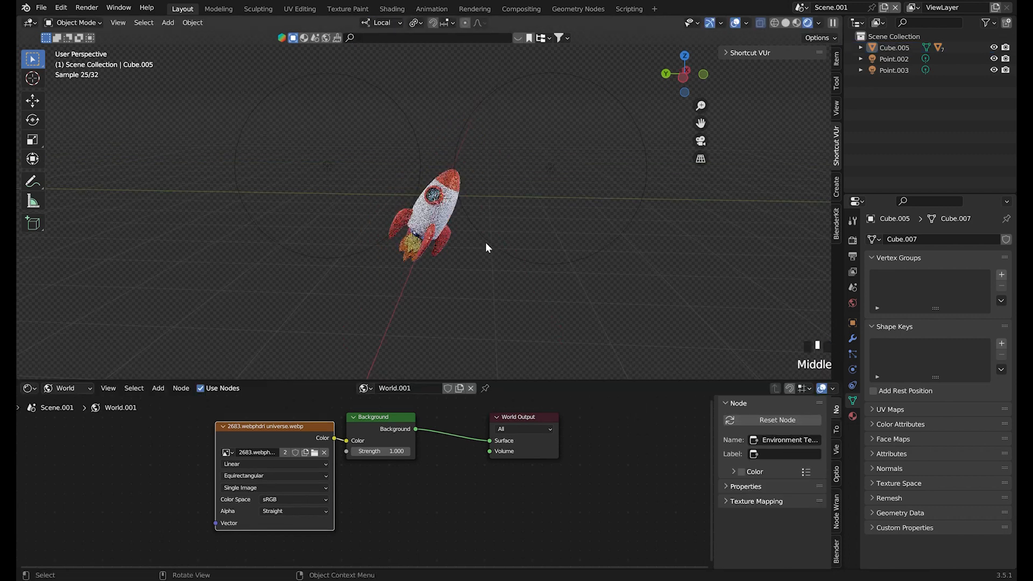
scroll(485, 242, "up", 2)
middle_click_drag(479, 240, 446, 230)
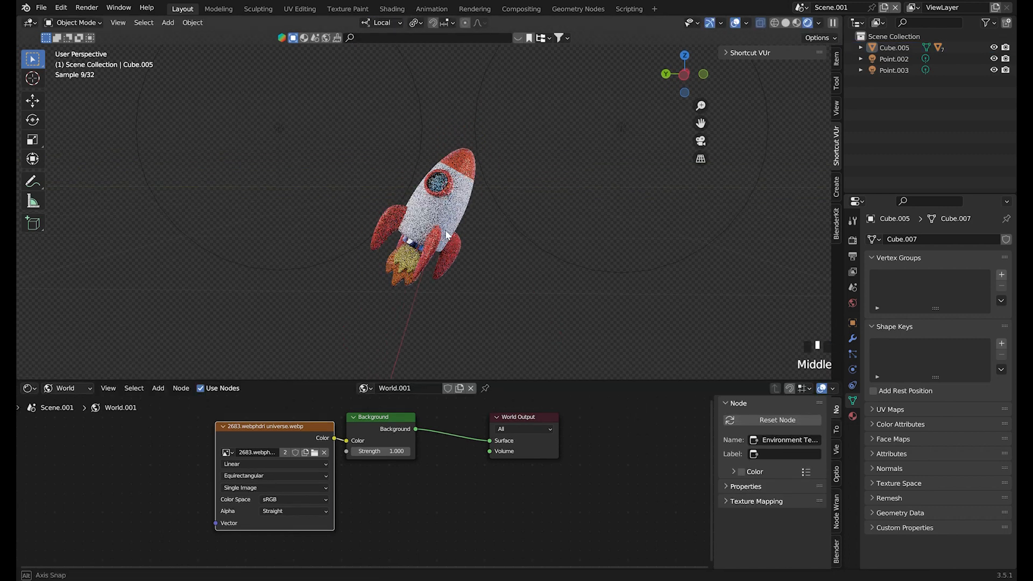
left_click(177, 24)
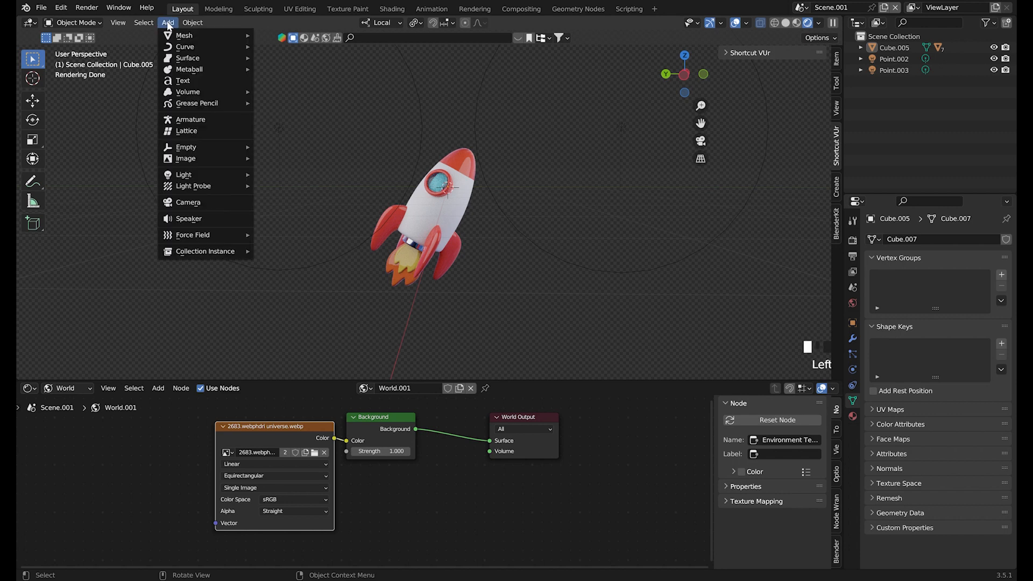
left_click(221, 201)
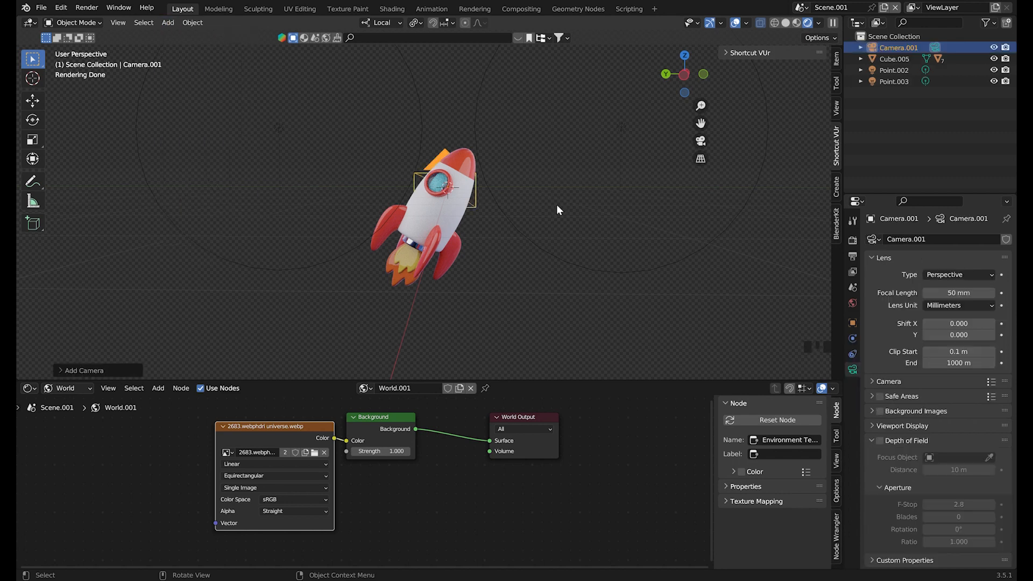
Align the camera to the current view and move it slightly downward so the whole rocket, including its flame, fits the frame.
scroll(498, 187, "up", 2)
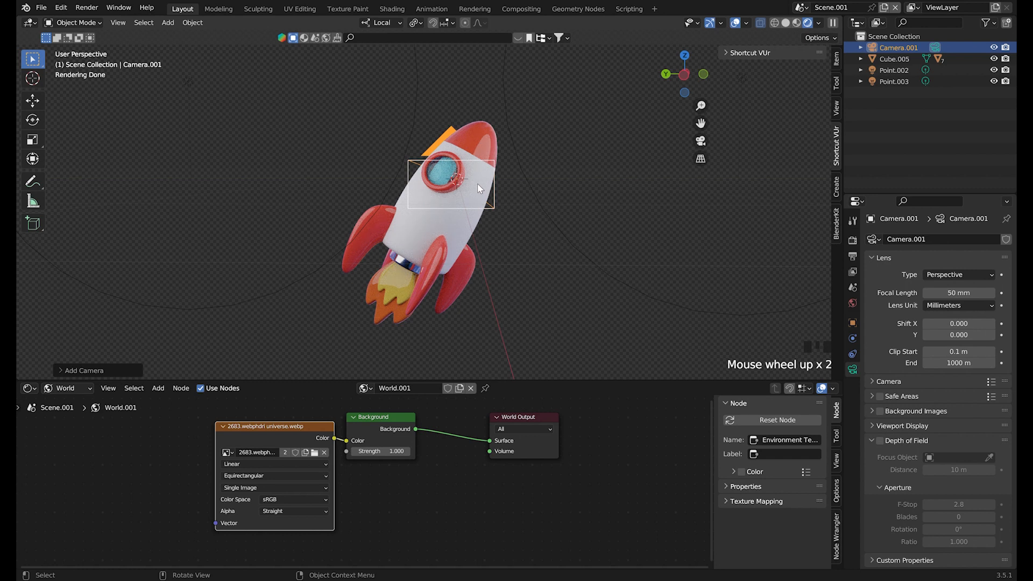
key("ctrl+alt+KP_0")
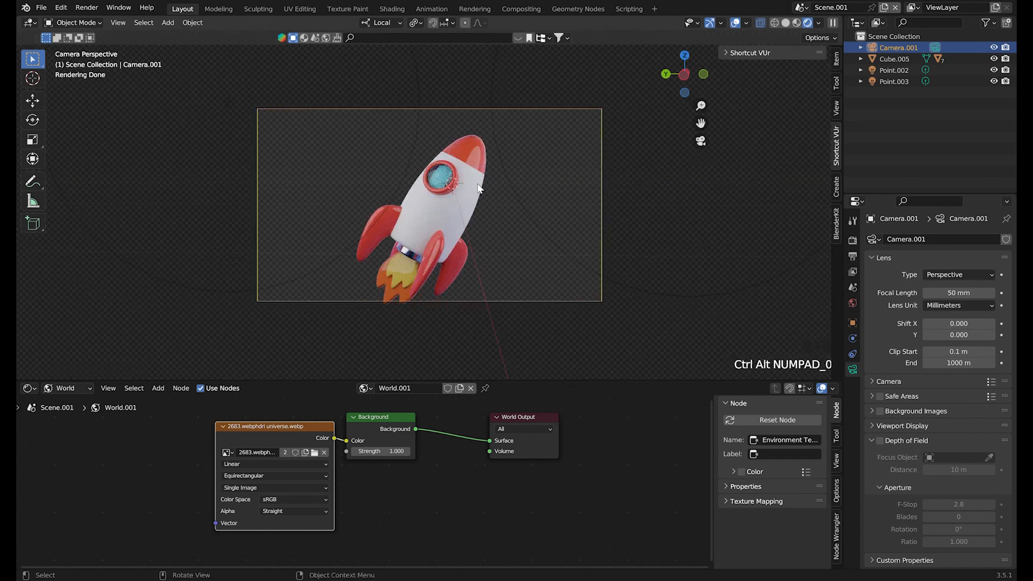
key("g")
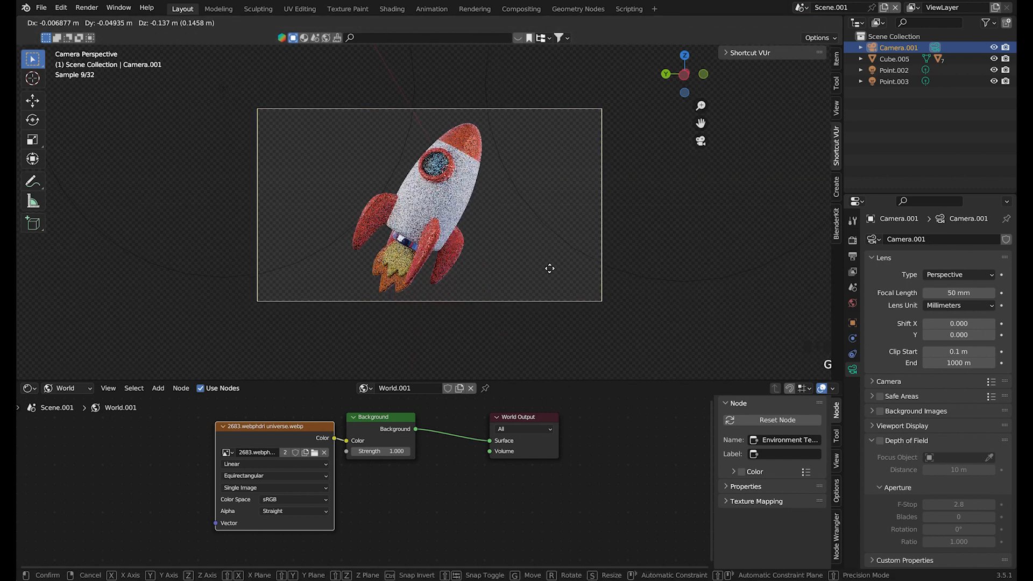
left_click(544, 263)
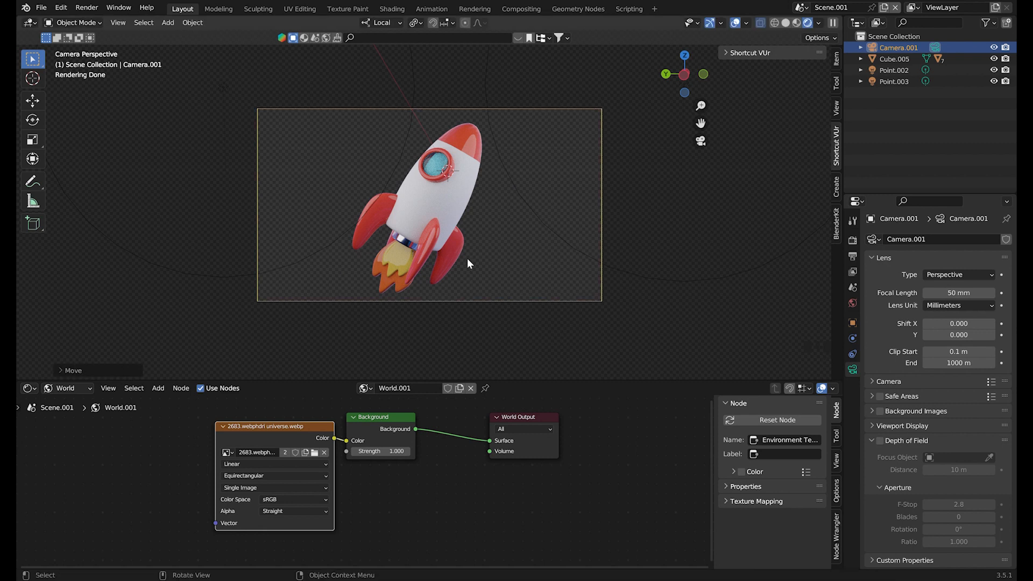